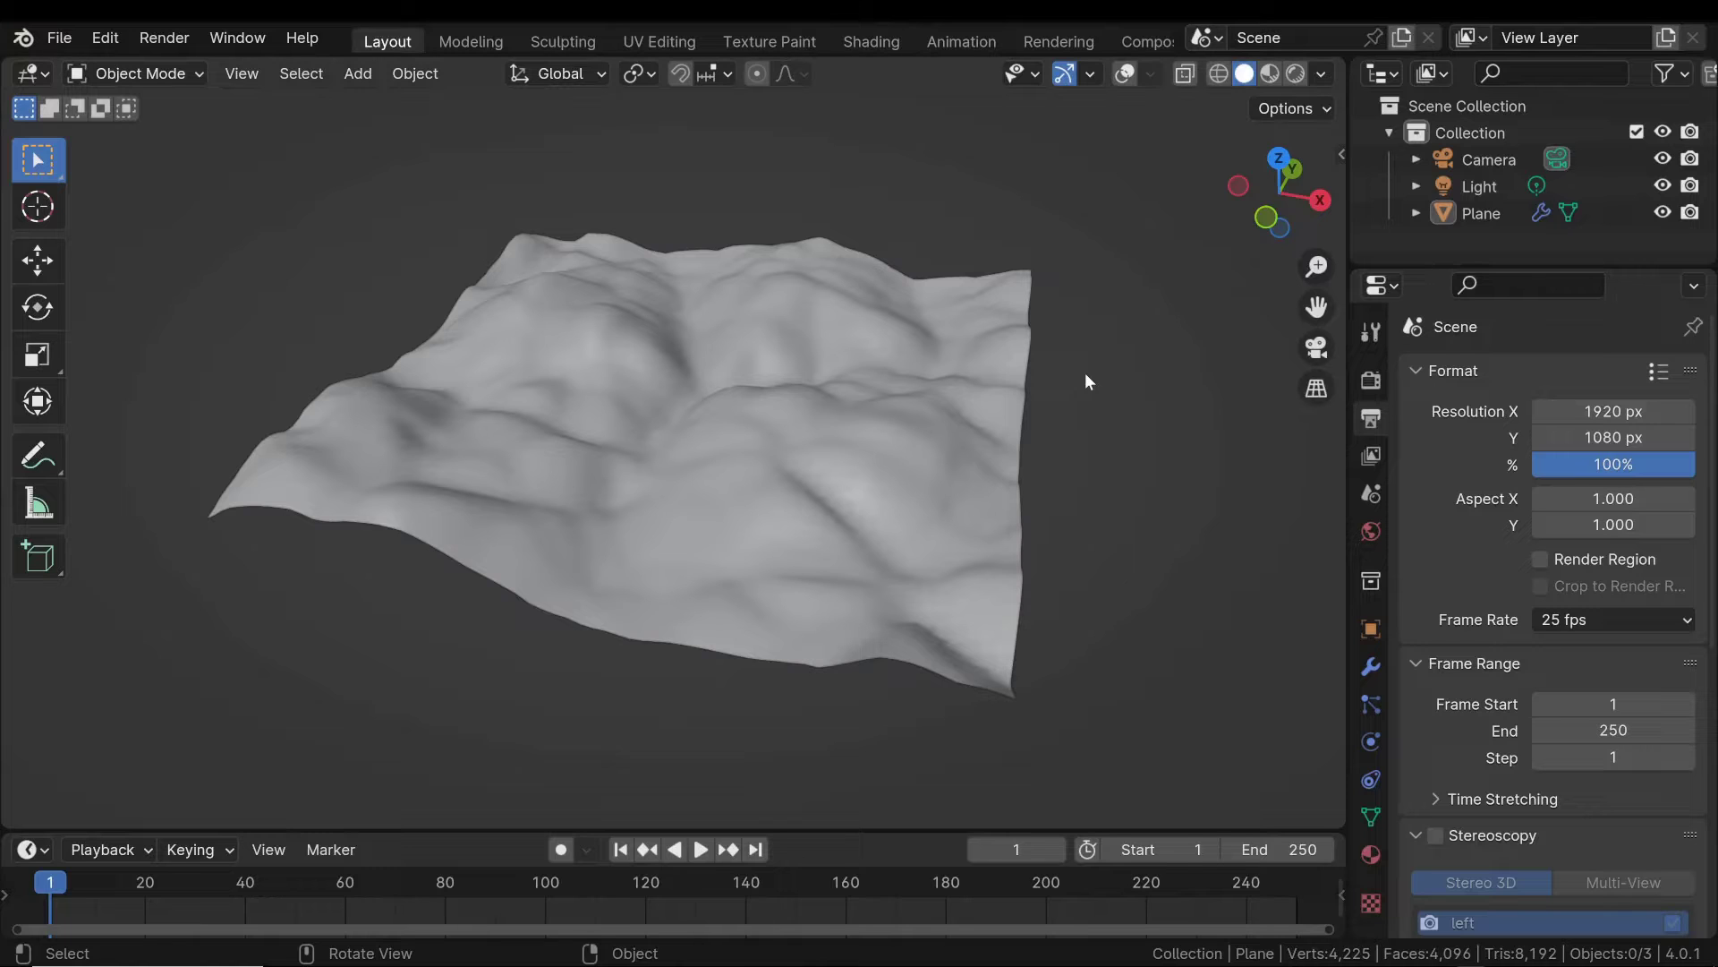
Orbit and zoom around the finished displaced terrain to inspect it.
middle_click_drag(1117, 394, 1132, 420)
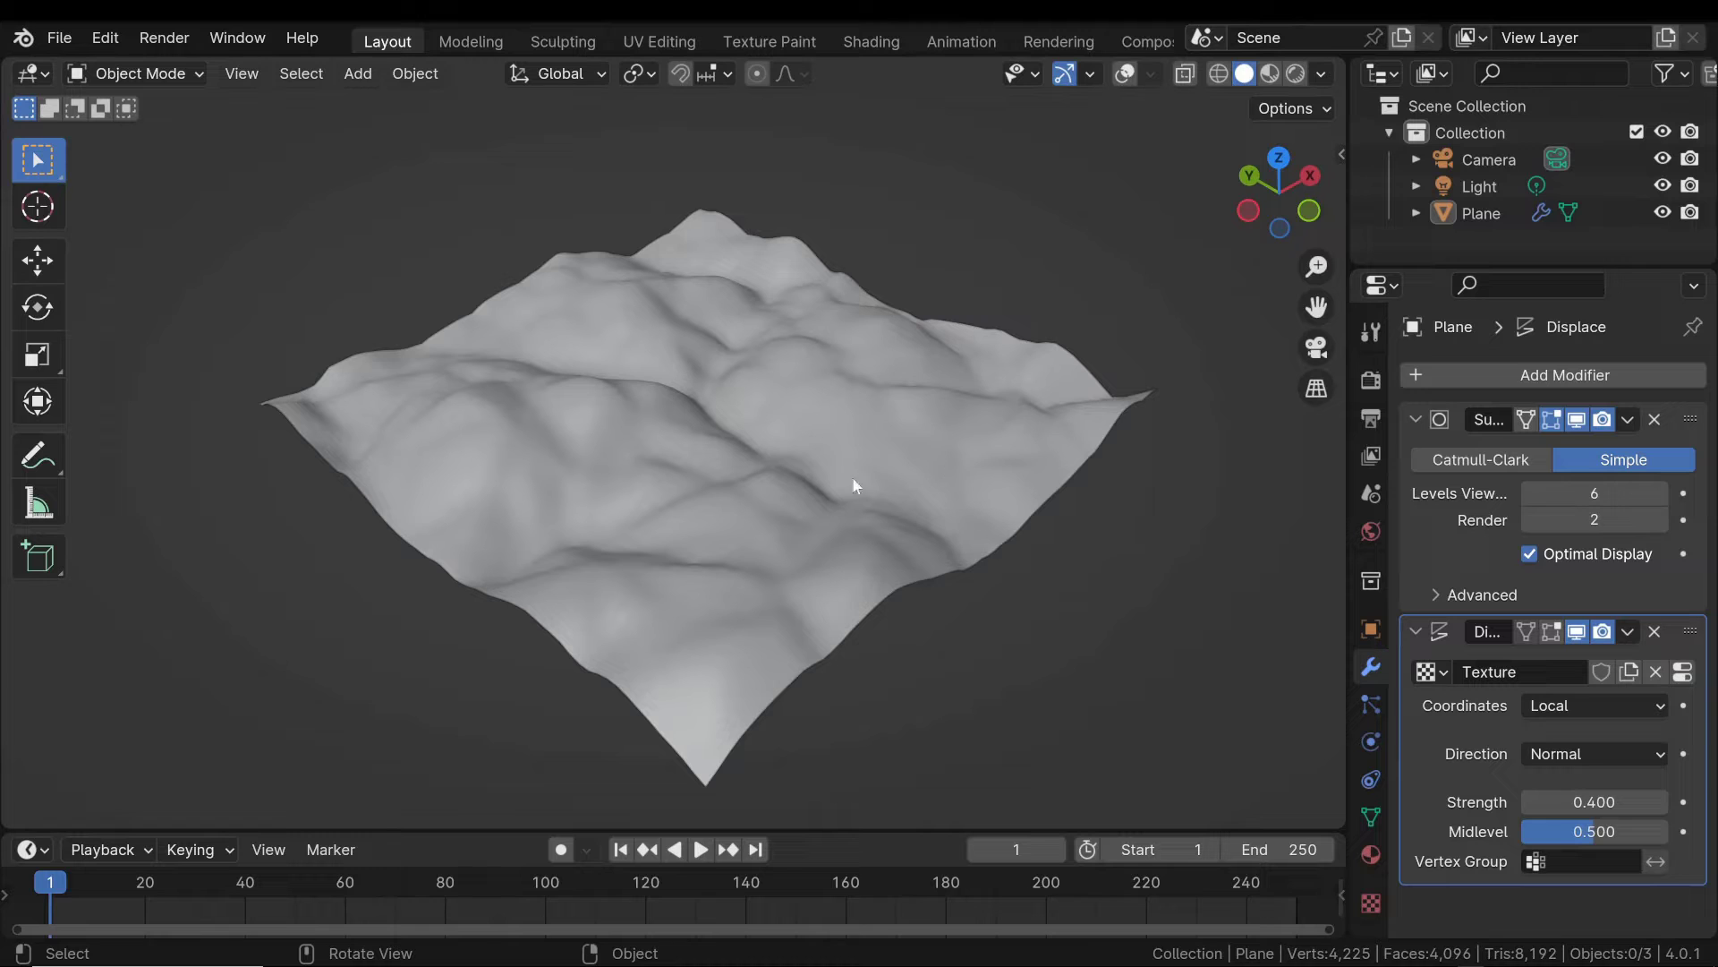
scroll(991, 442, "up", 2)
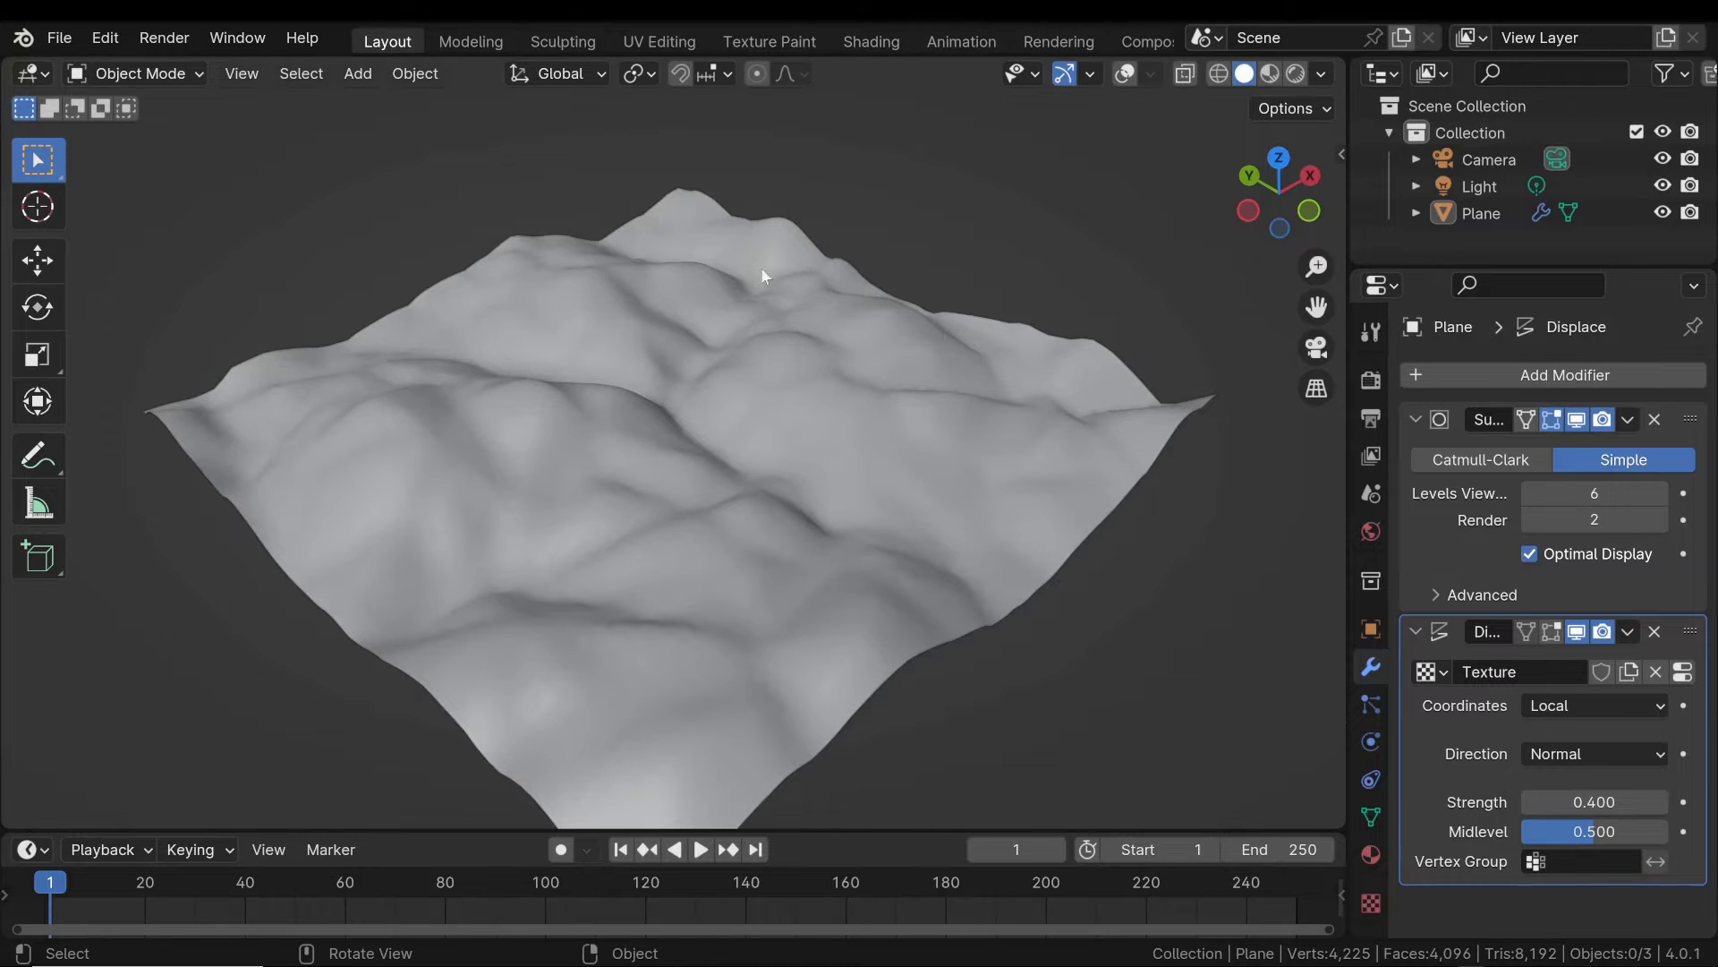
middle_click_drag(870, 428, 906, 406)
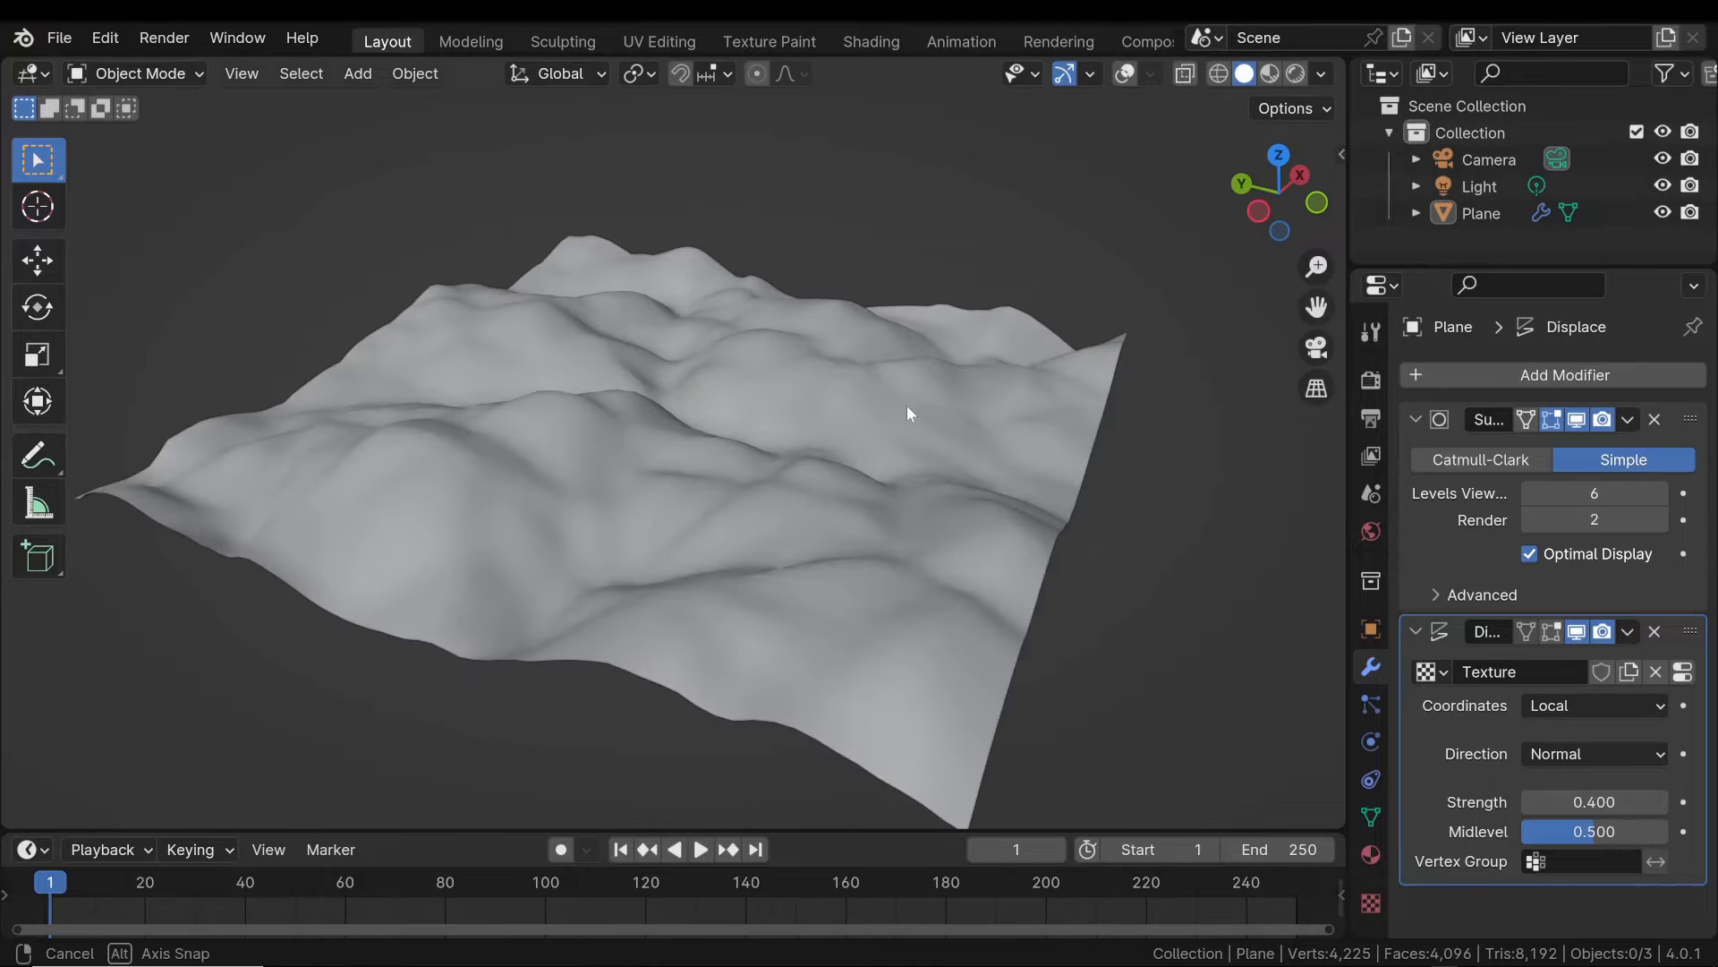
scroll(905, 412, "down", 1)
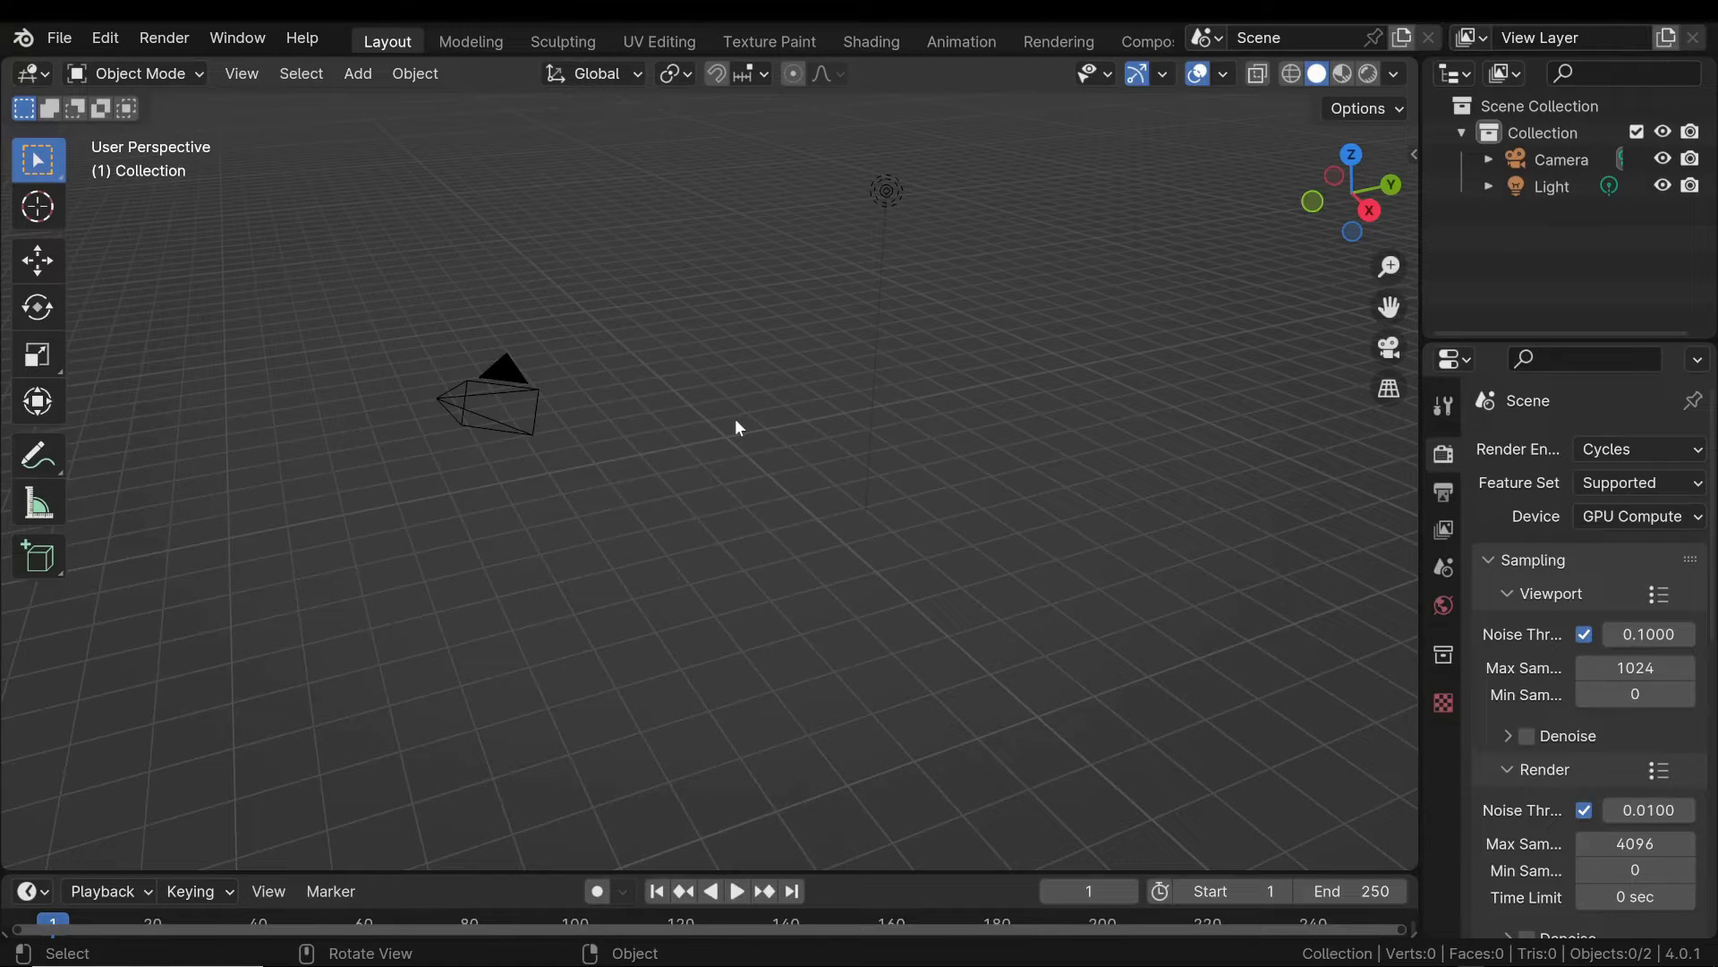
Add a mesh plane, scale it up, and apply its scale.
key("shift+a")
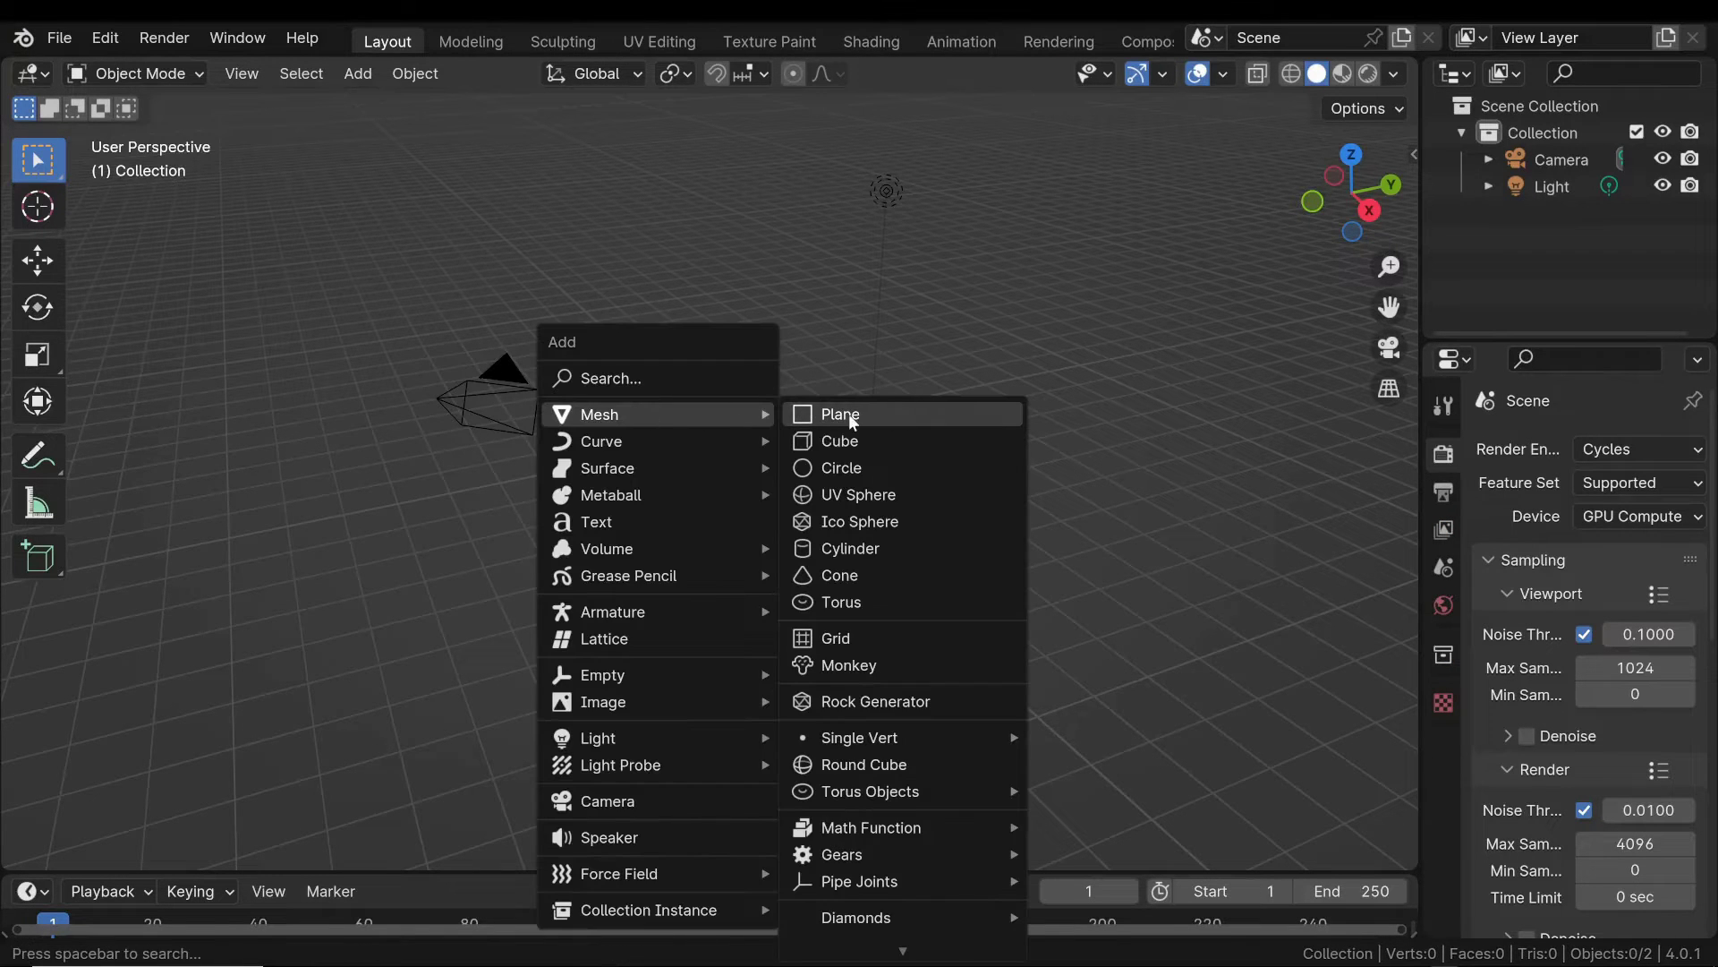
left_click(866, 420)
key("s")
left_click(1104, 395)
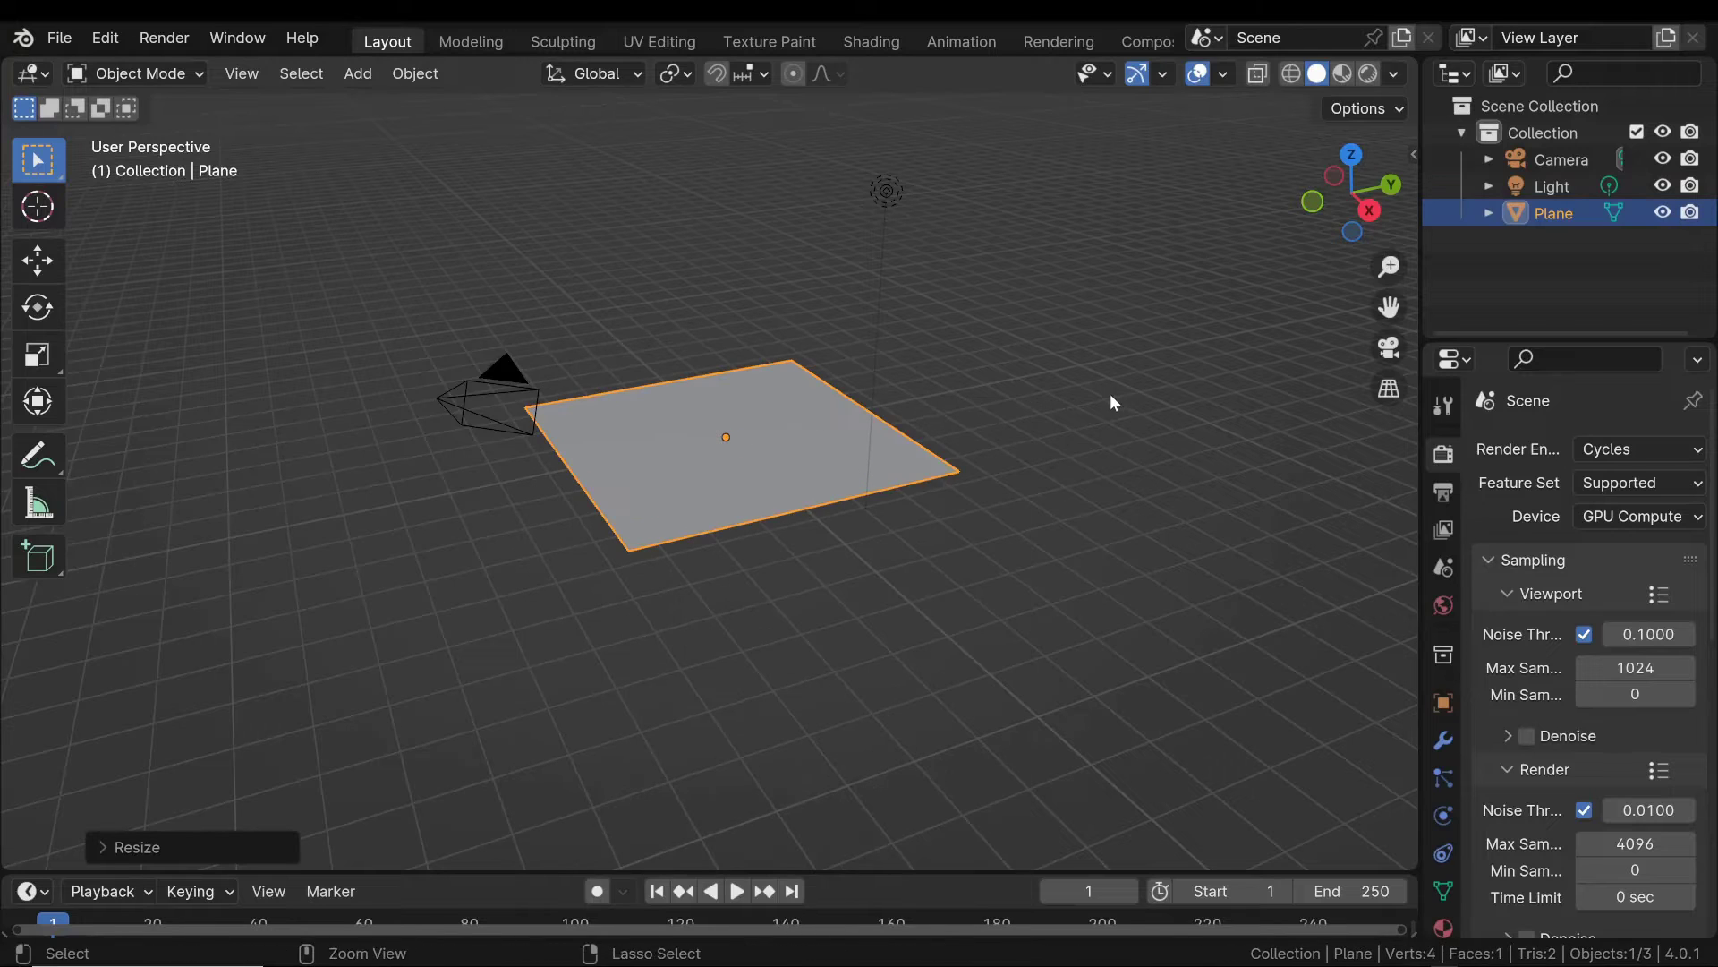
key("ctrl+a")
left_click(975, 447)
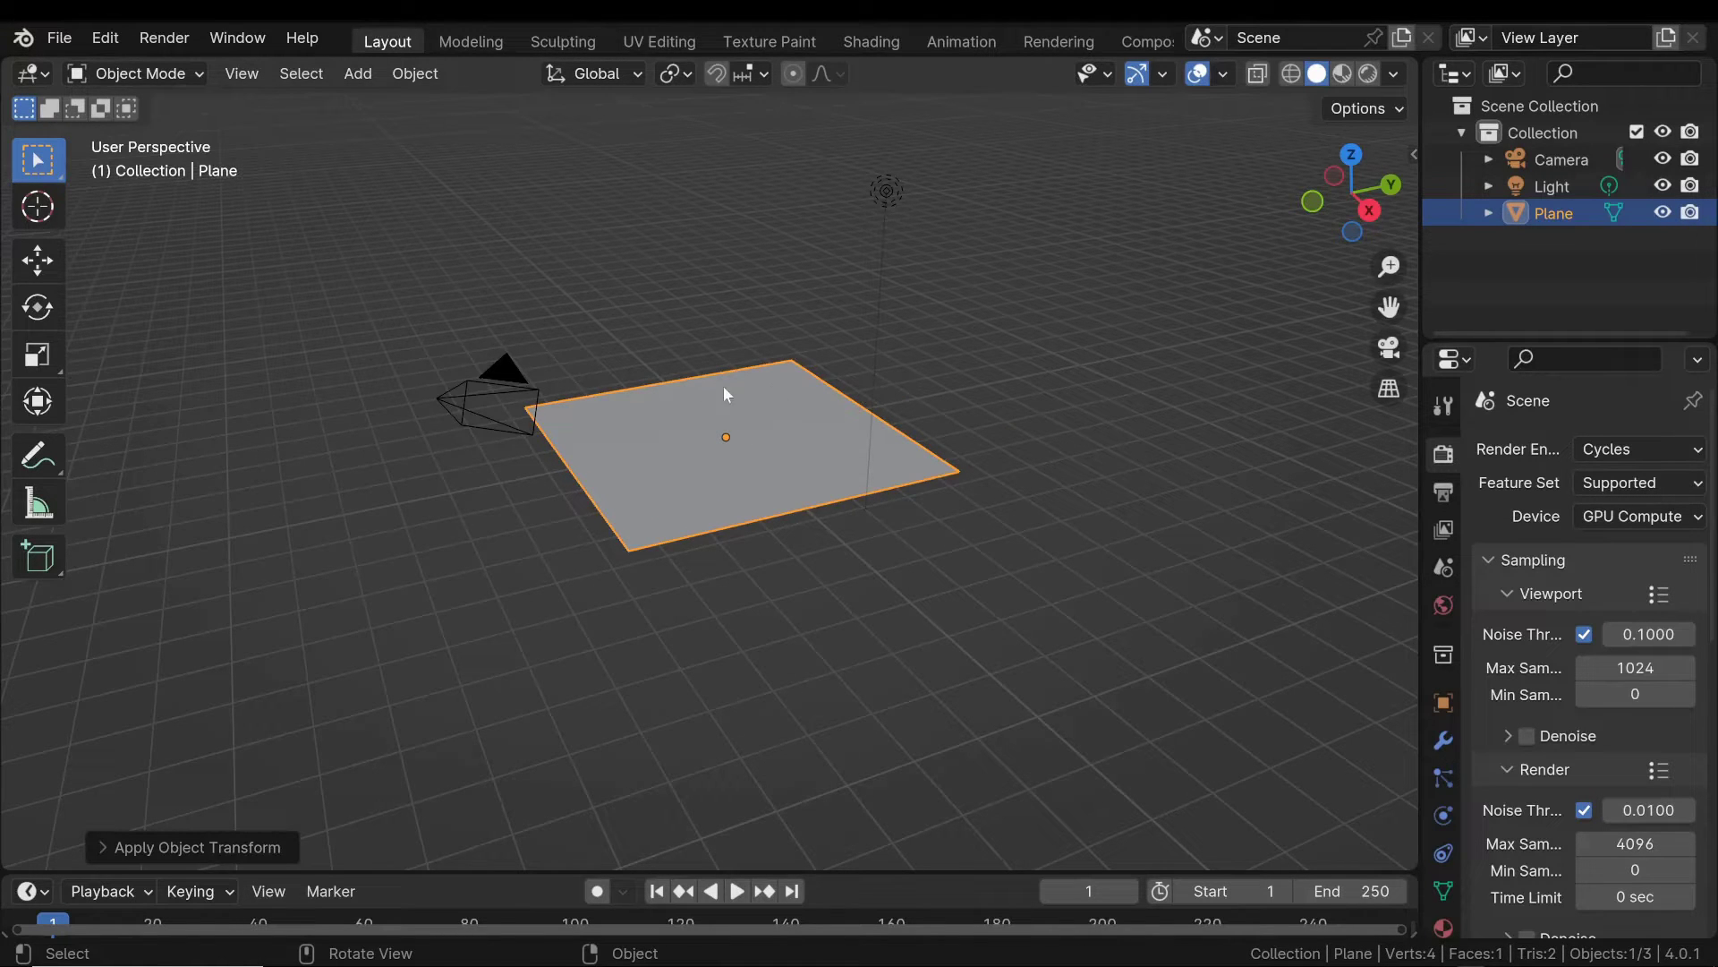
mouse_move(701, 387)
middle_mouse_down()
mouse_move(656, 436)
mouse_move(650, 410)
mouse_move(642, 436)
middle_mouse_up()
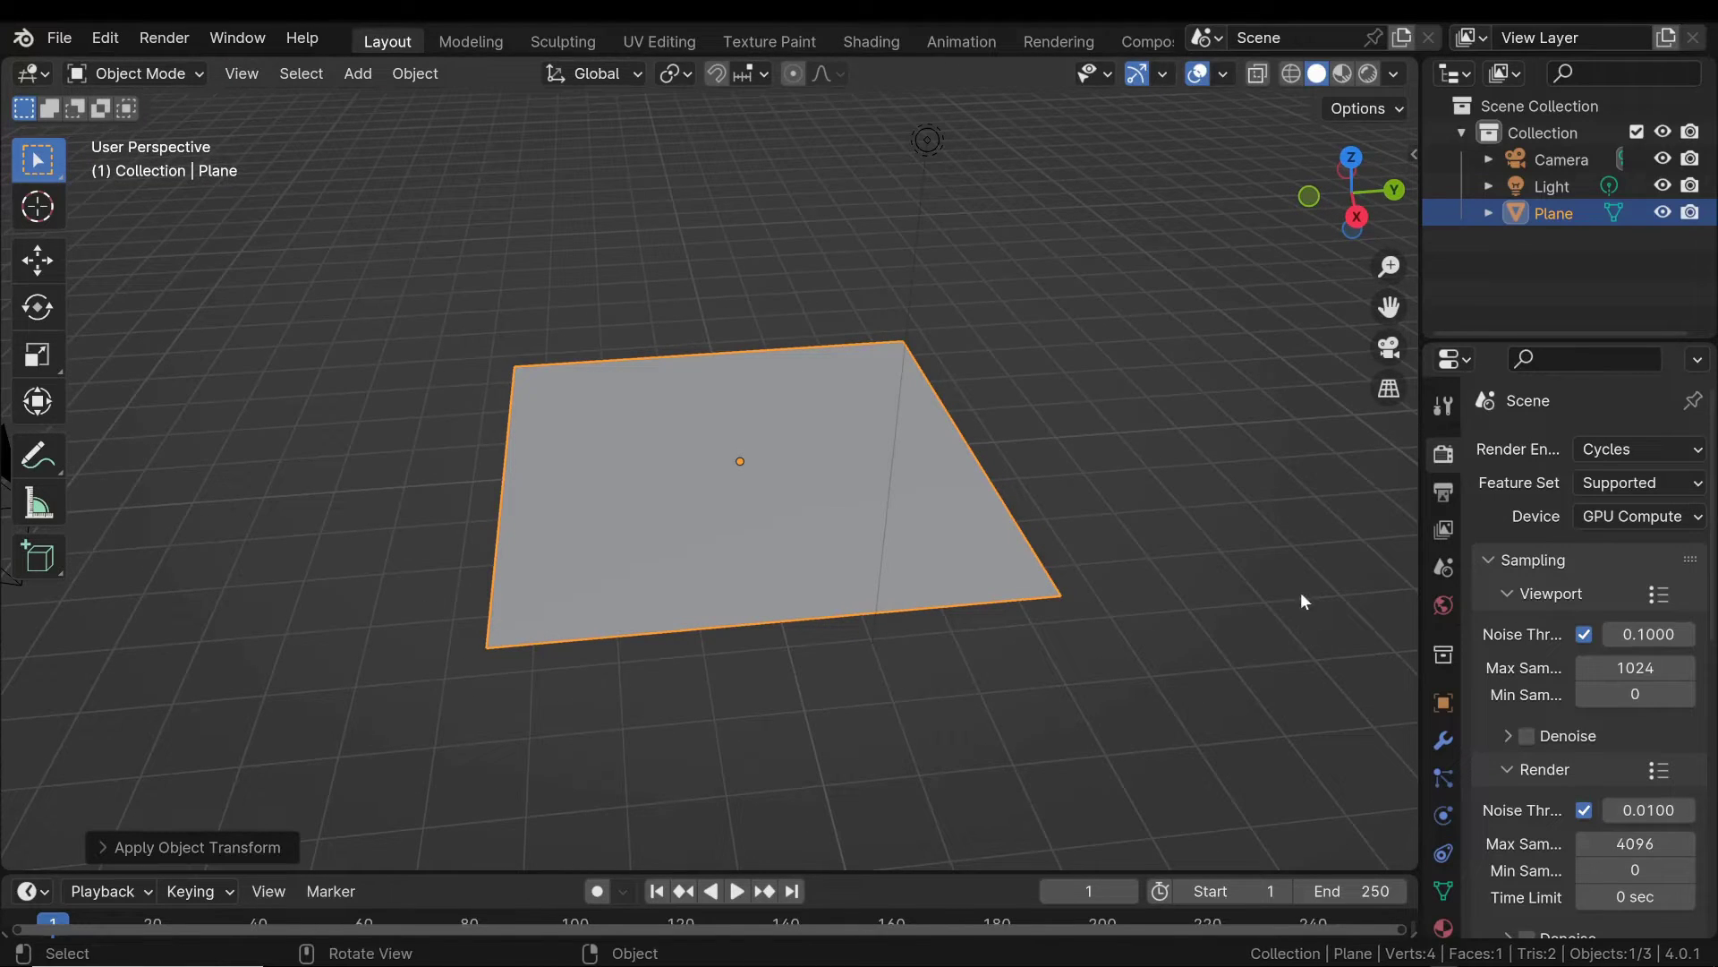
Add a Catmull-Clark Subdivision Surface modifier at level 1 to the plane.
left_click(1439, 740)
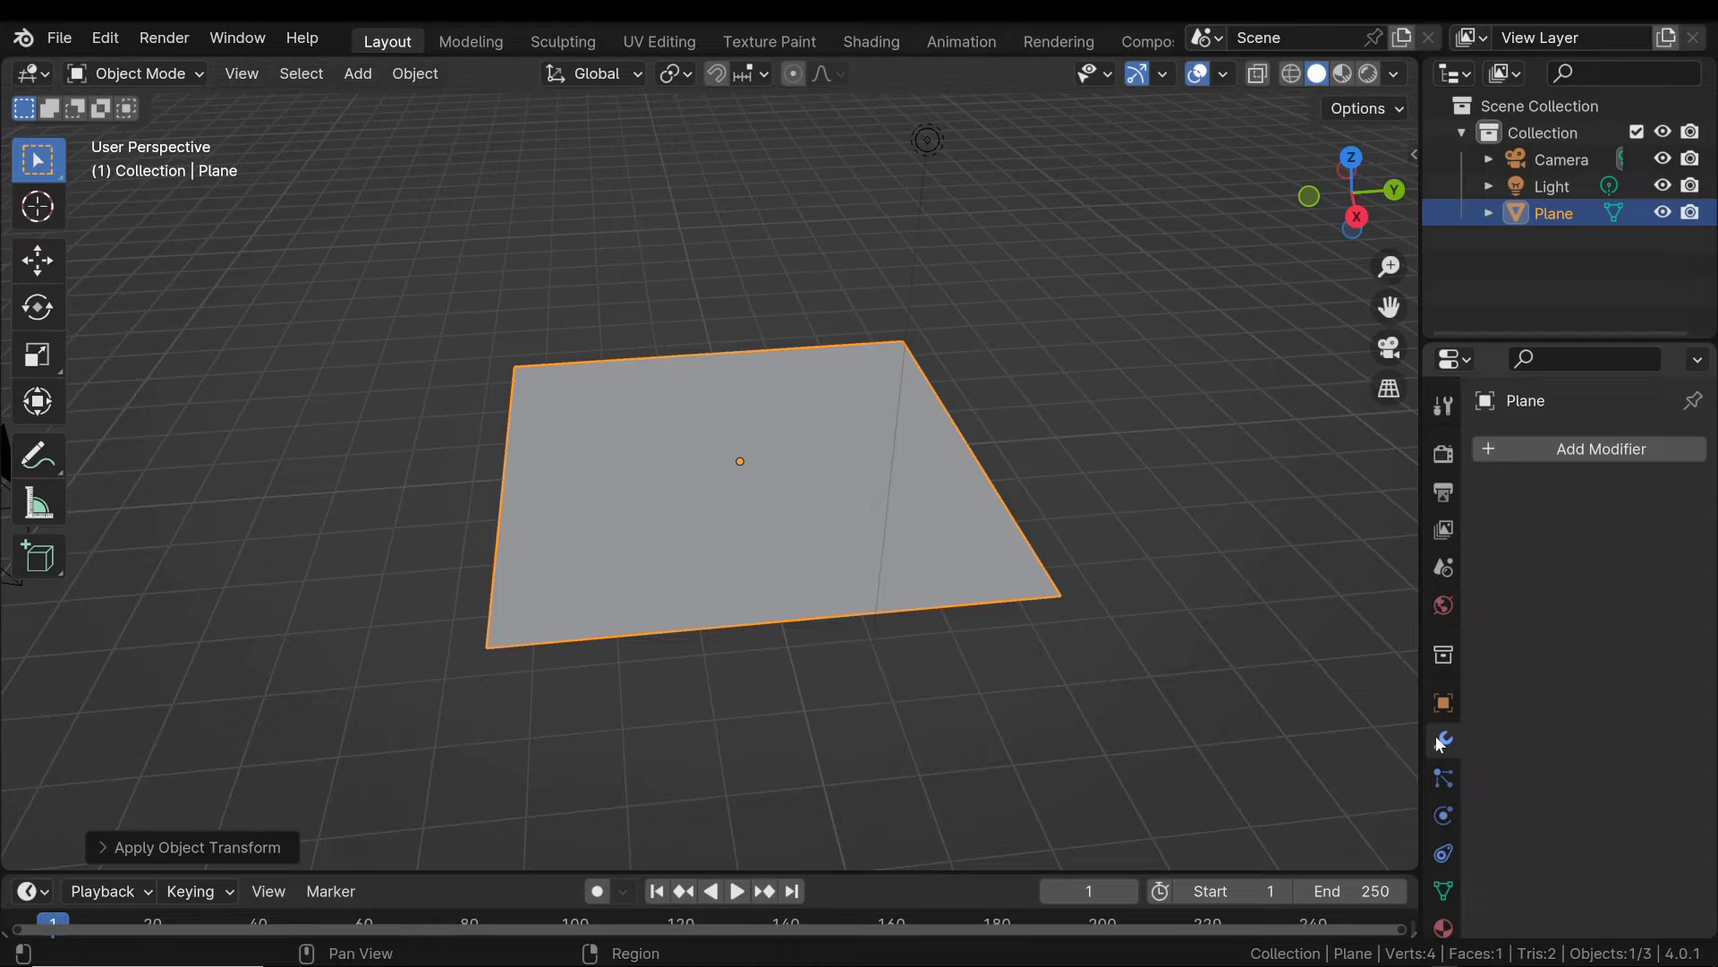
left_click(1602, 448)
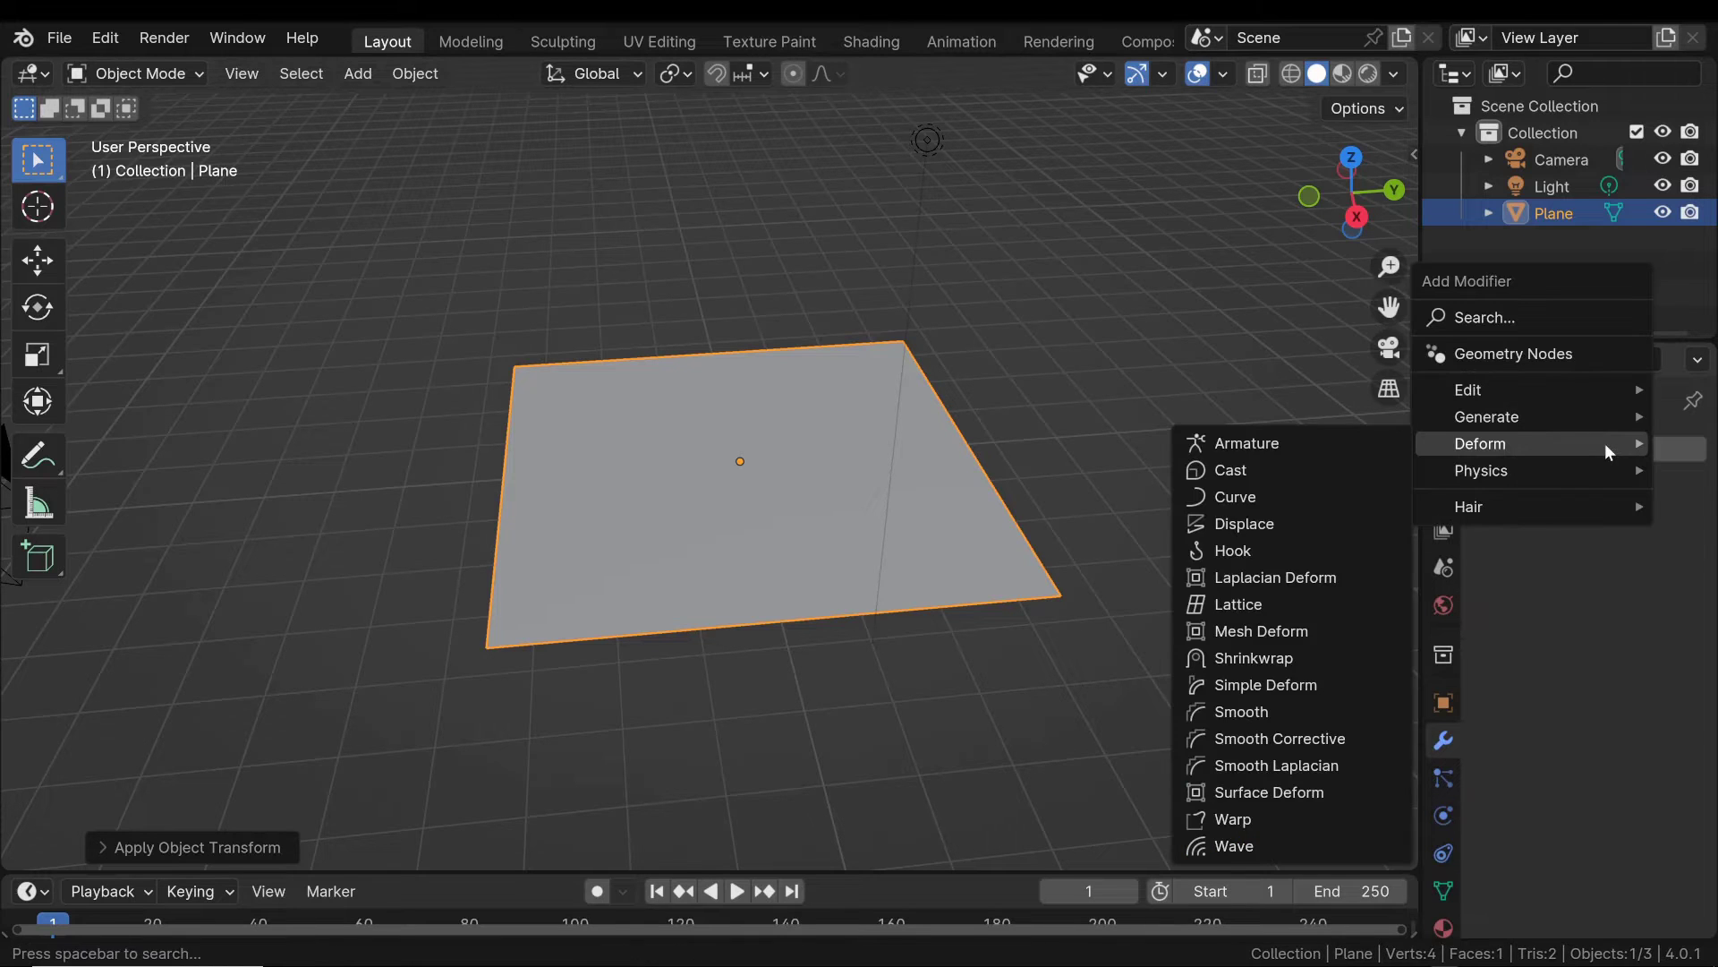
mouse_move(1486, 416)
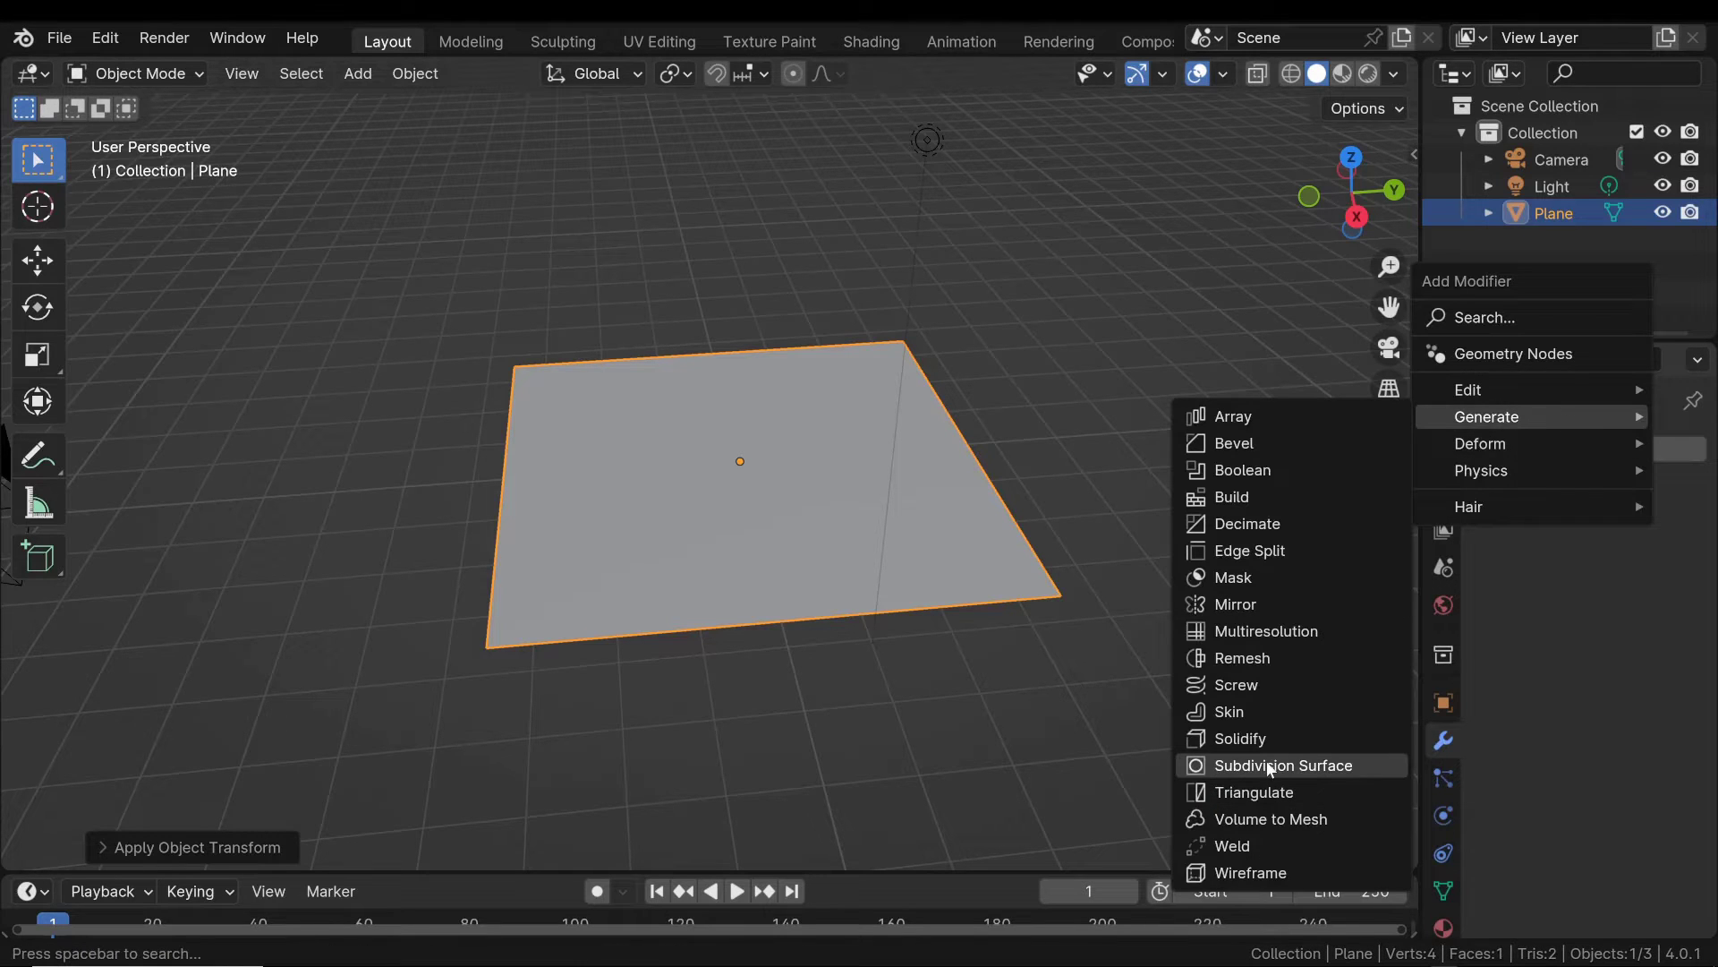
left_click(1282, 768)
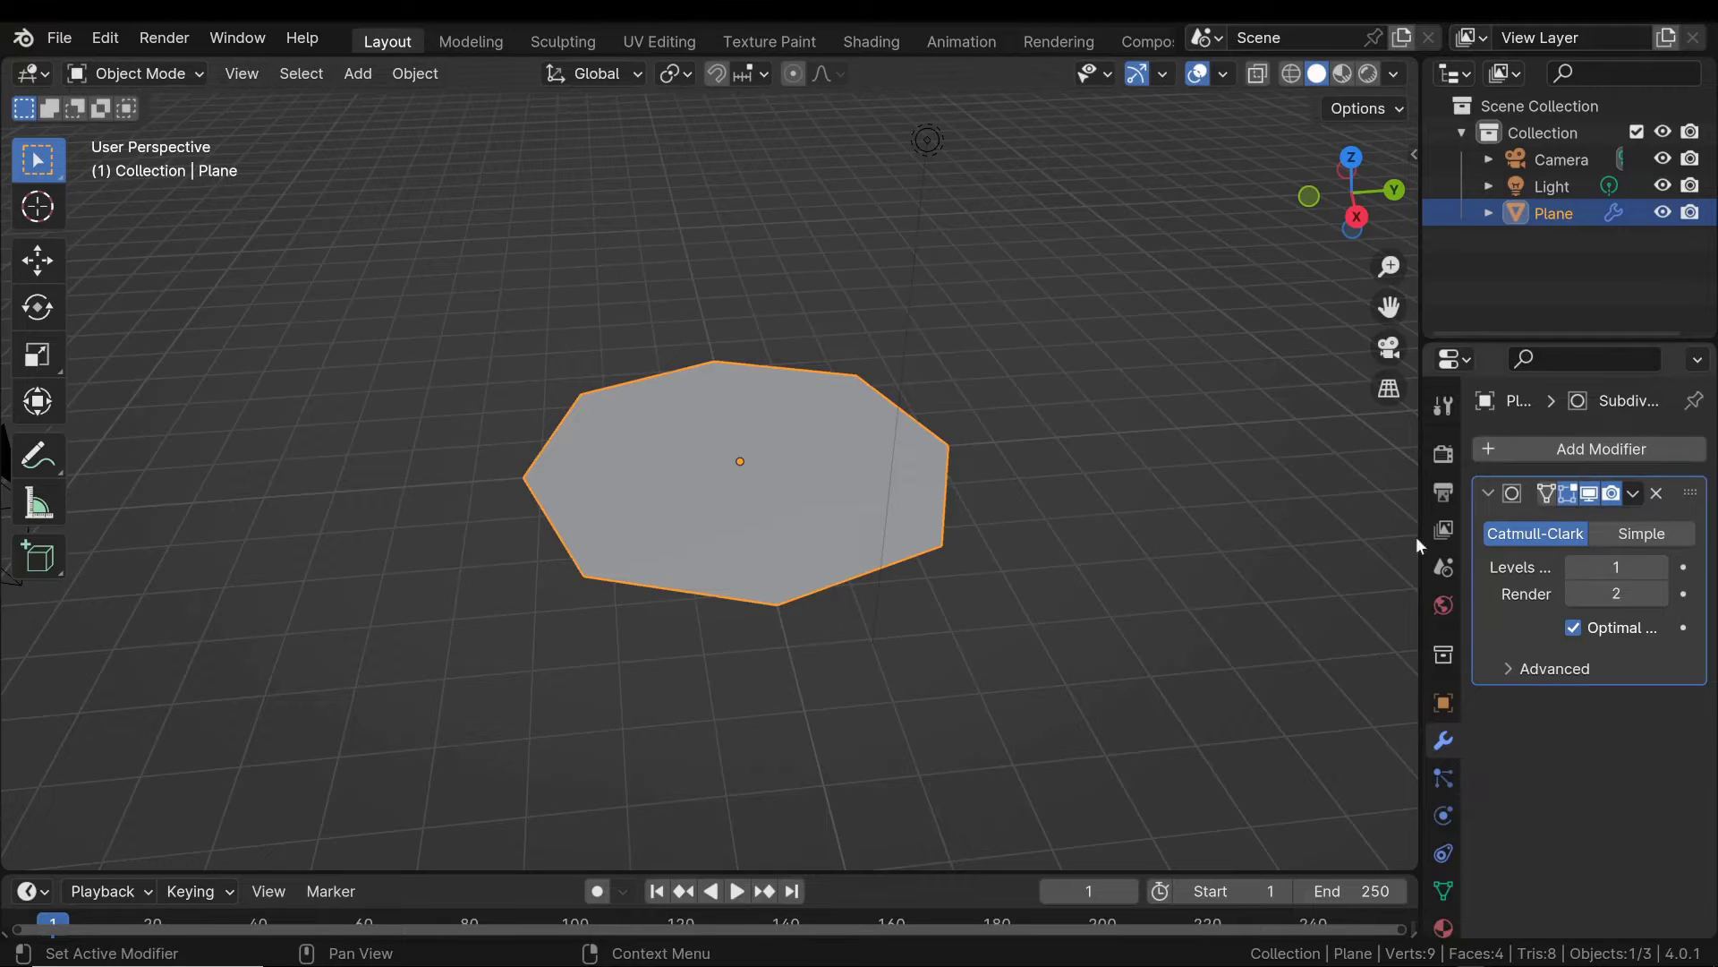
middle_click_drag(839, 534, 752, 498)
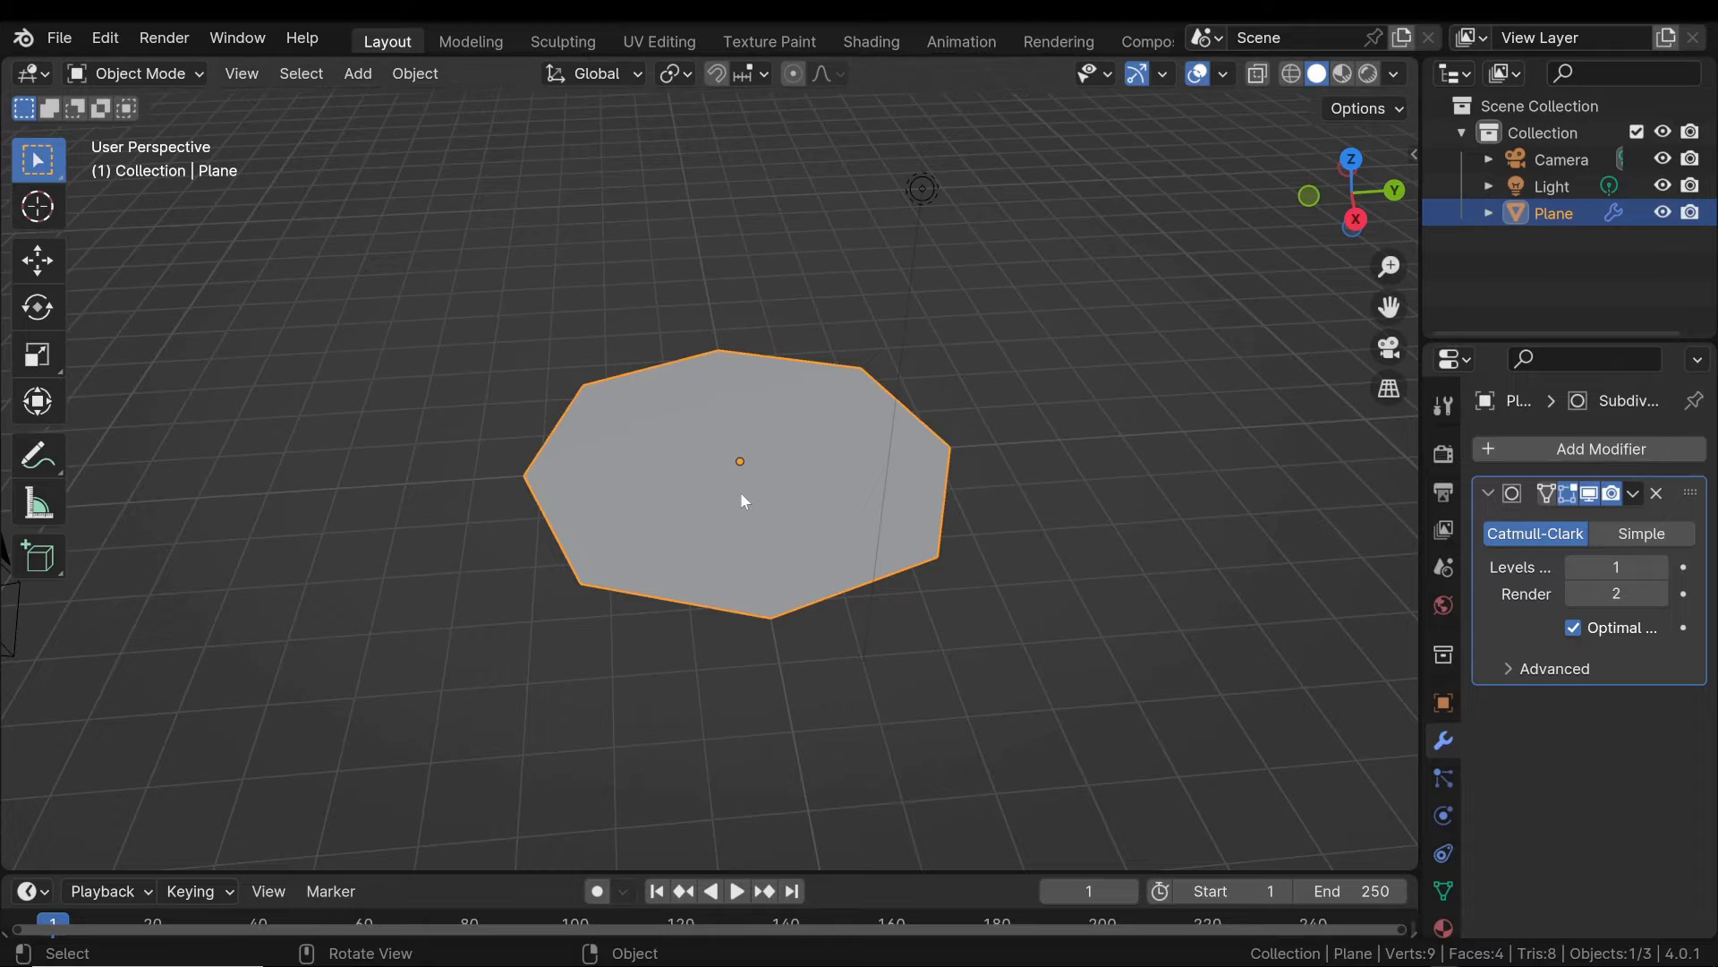
Add a Wireframe modifier and raise the subdivision's Levels Viewport to 3.
left_click(1553, 448)
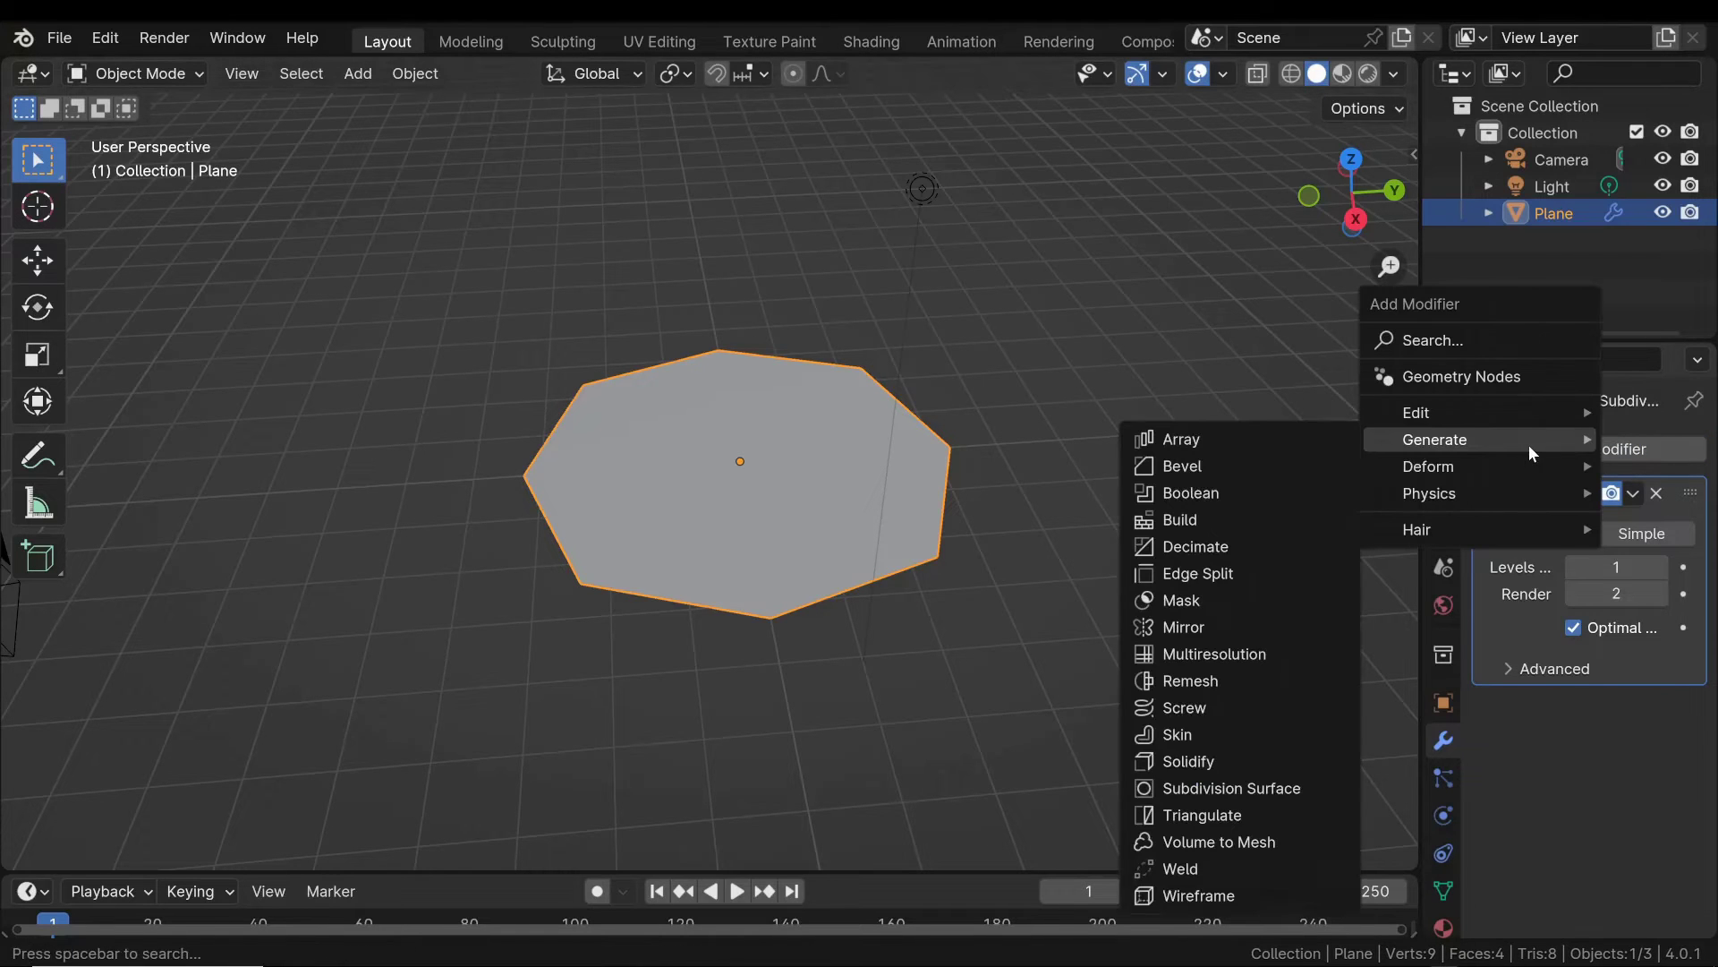
left_click(1219, 895)
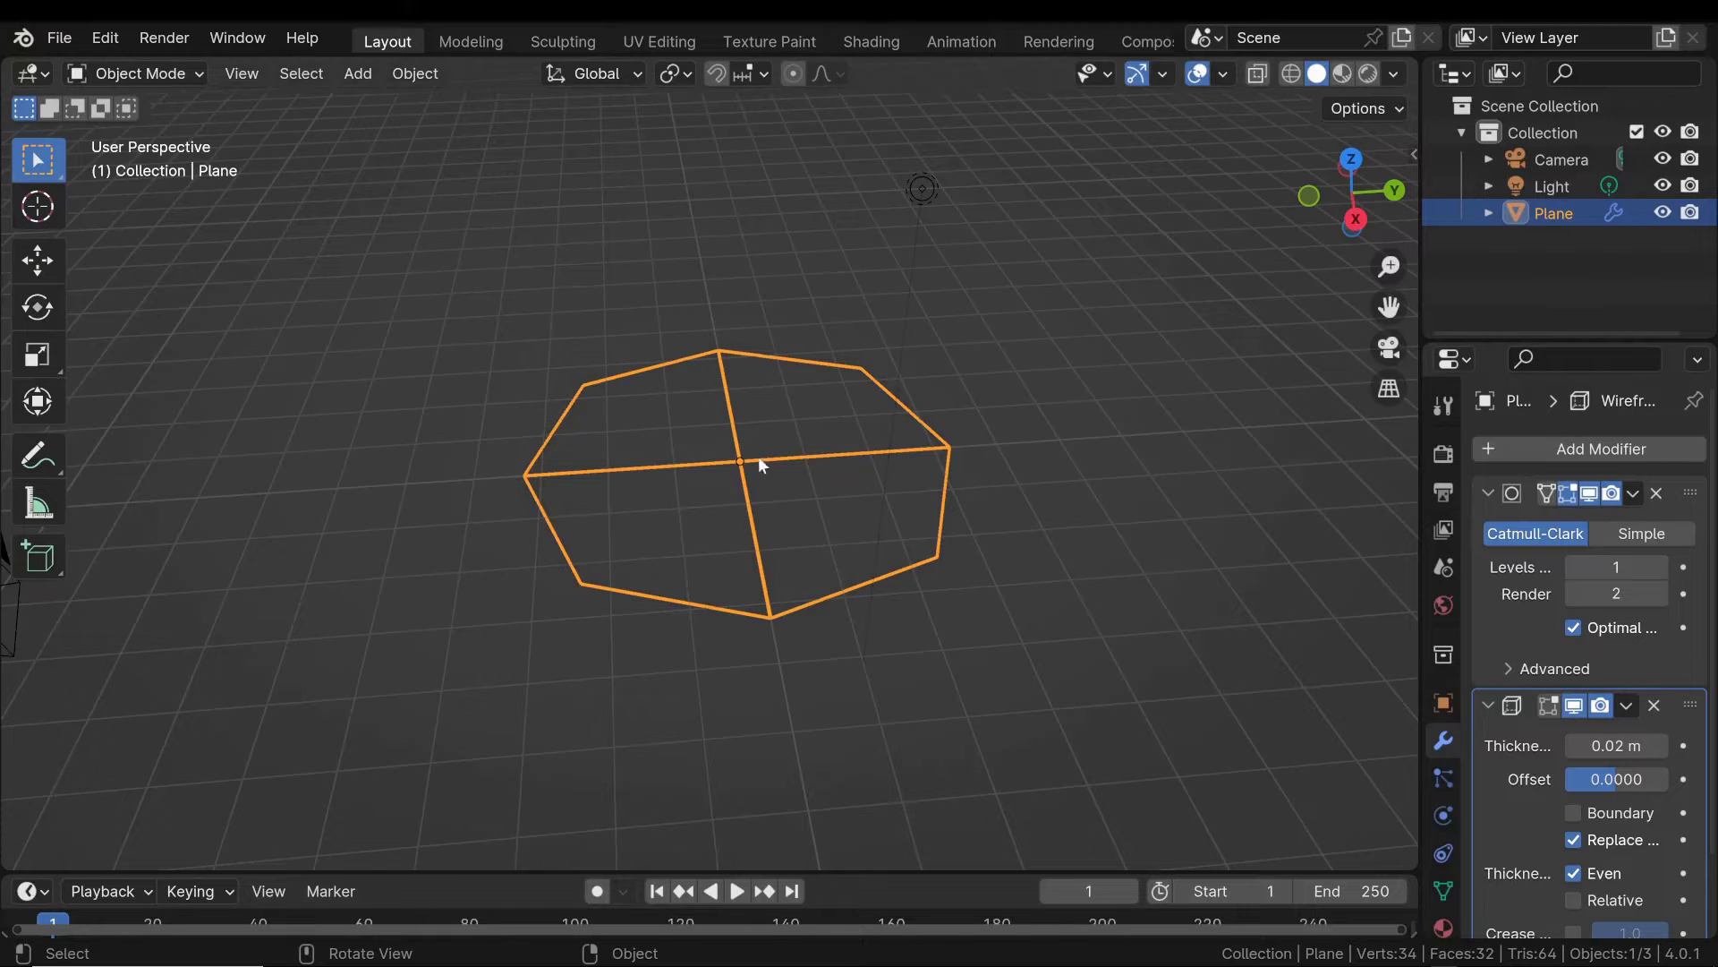
scroll(749, 417, "up", 2)
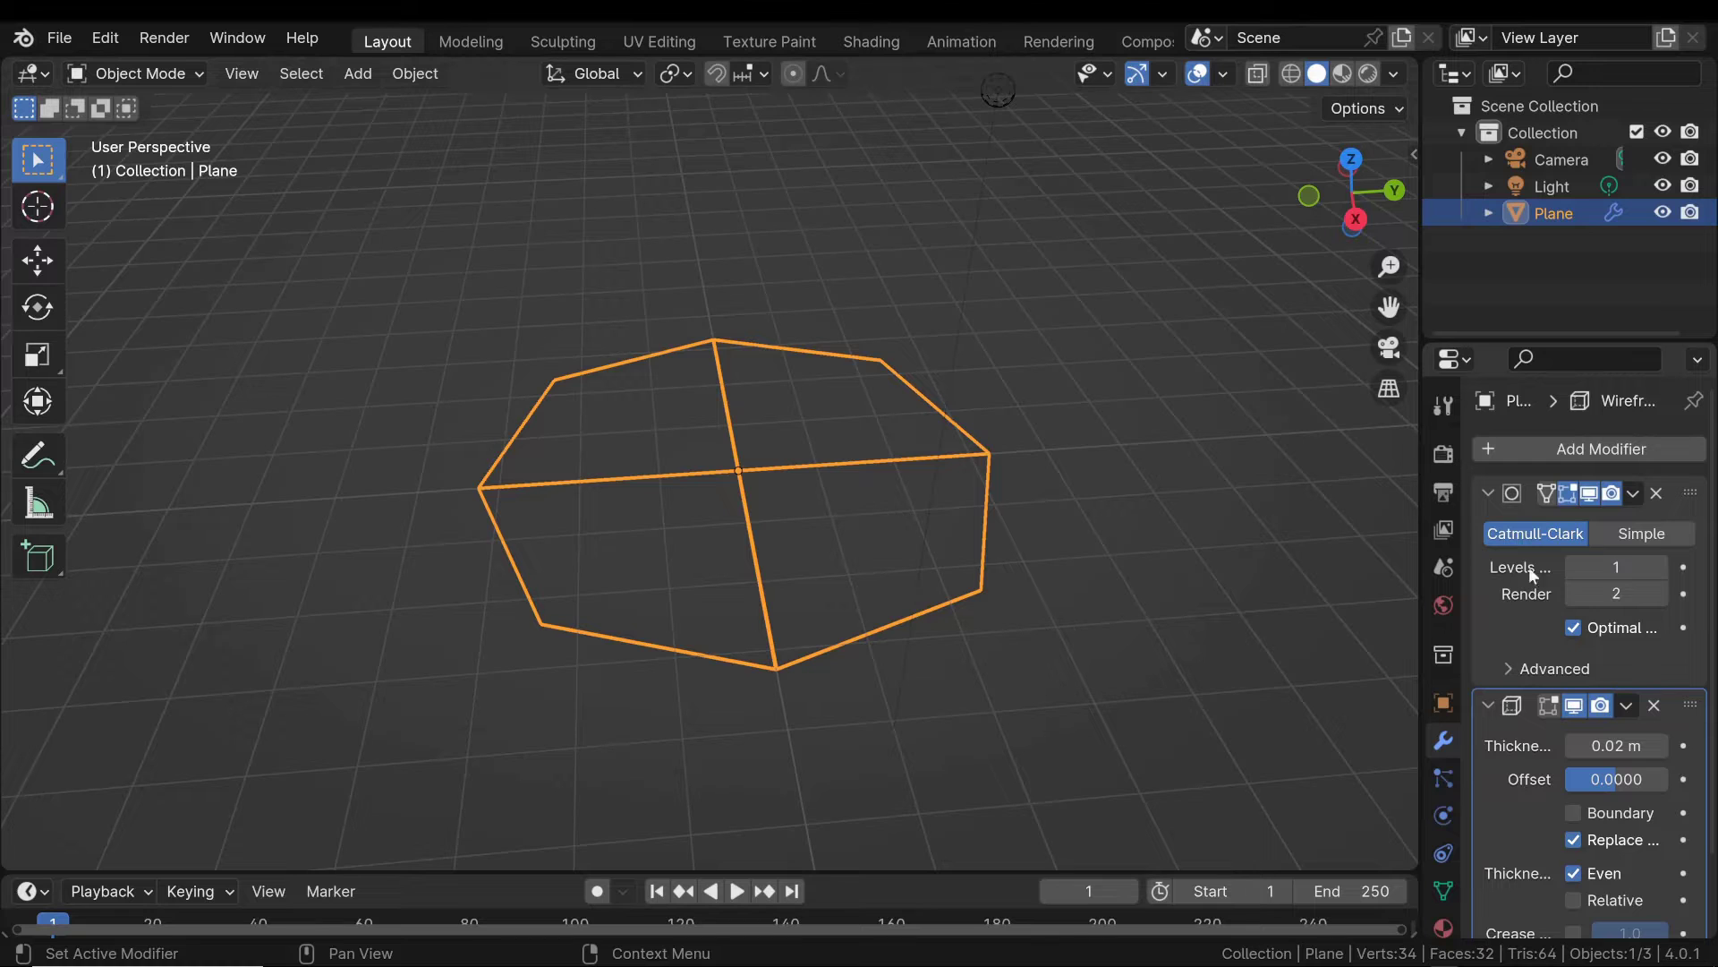
left_click_drag(1422, 565, 1301, 565)
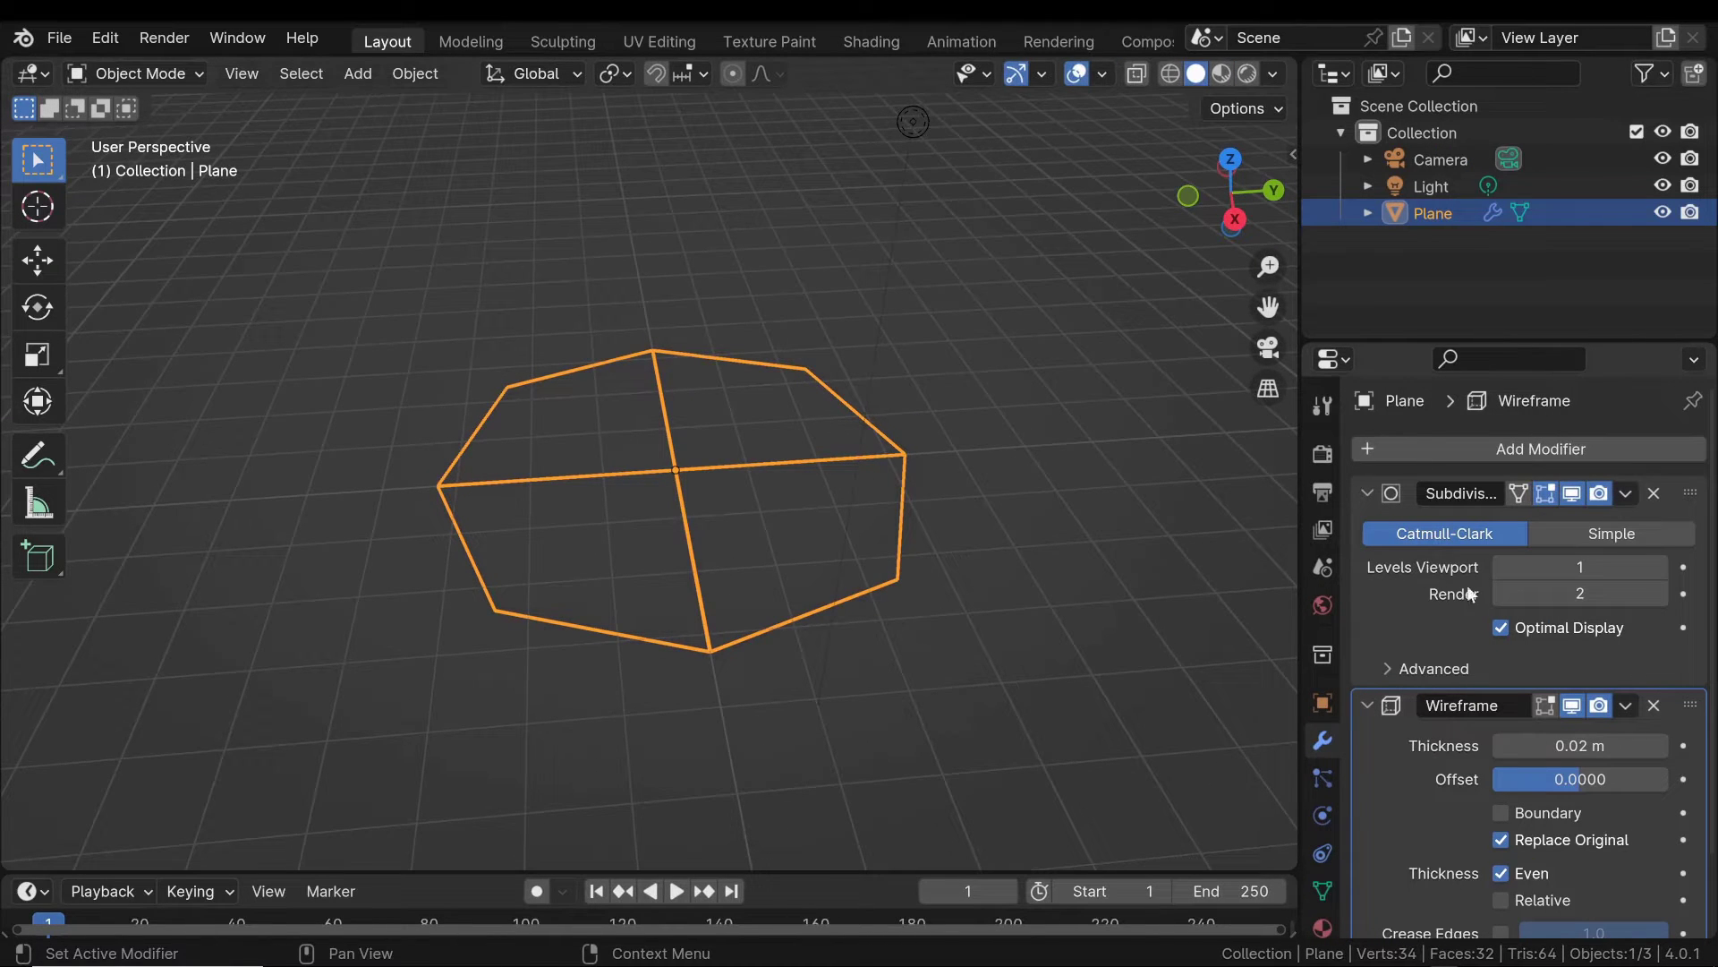
left_click(1661, 568)
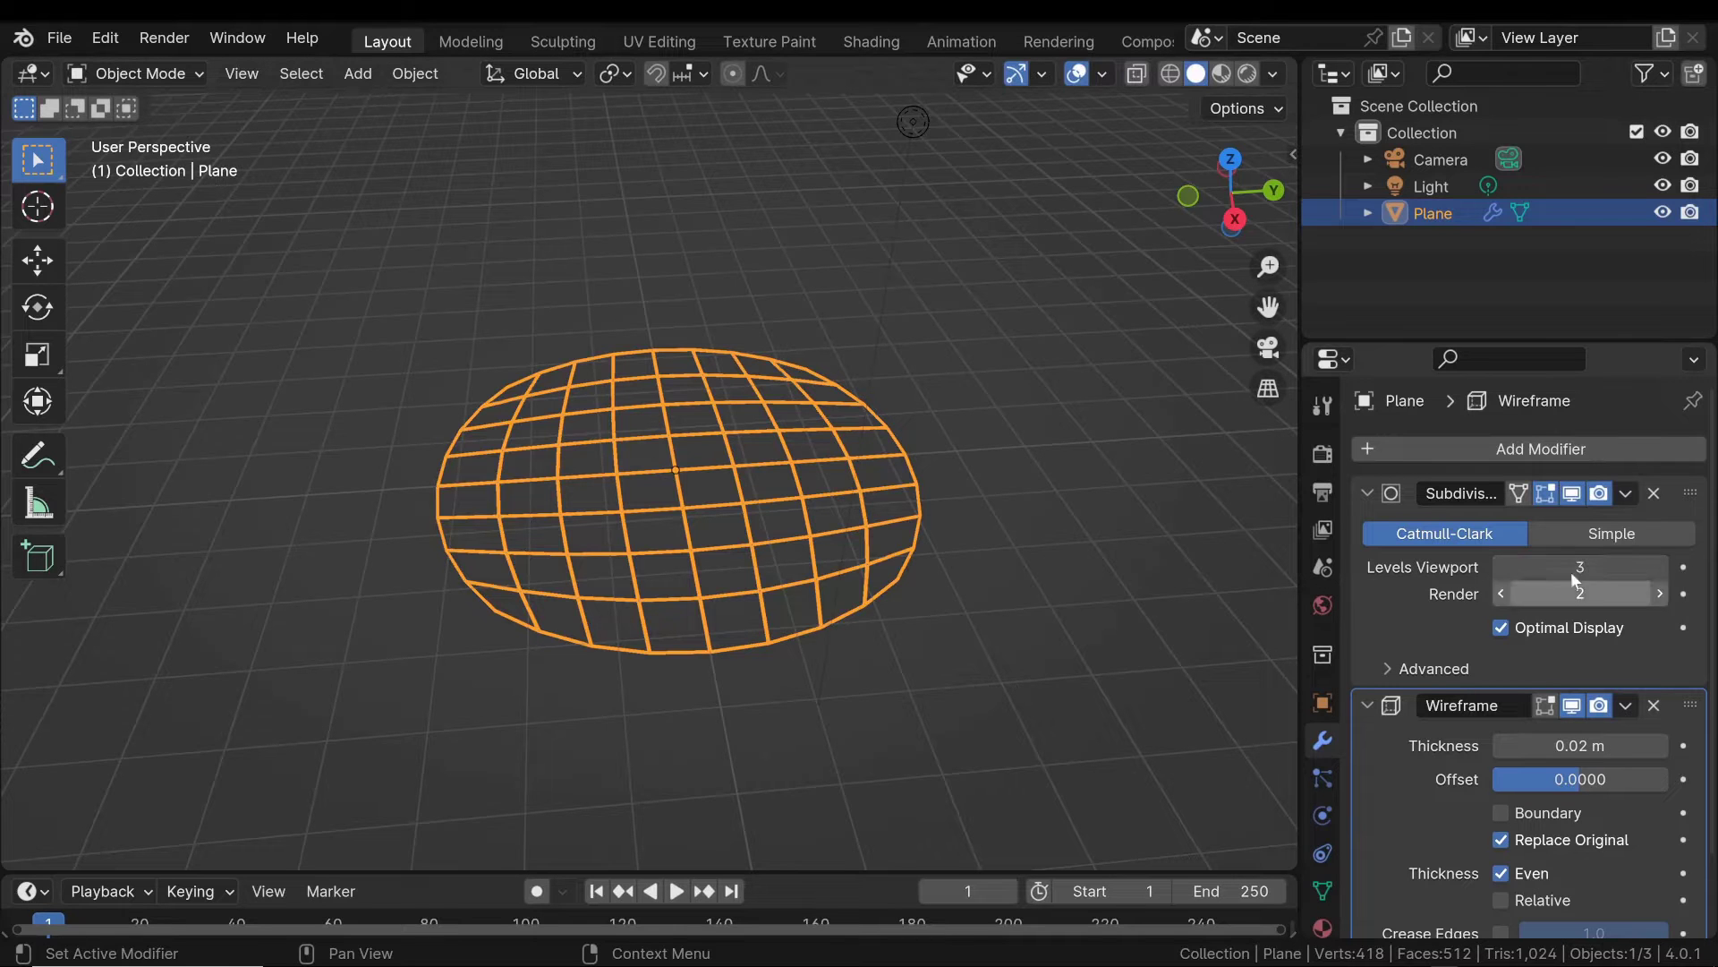
Switch the Subdivision Surface from Catmull-Clark to Simple for a flat square grid.
mouse_move(669, 533)
middle_mouse_down()
mouse_move(741, 500)
mouse_move(700, 559)
middle_mouse_up()
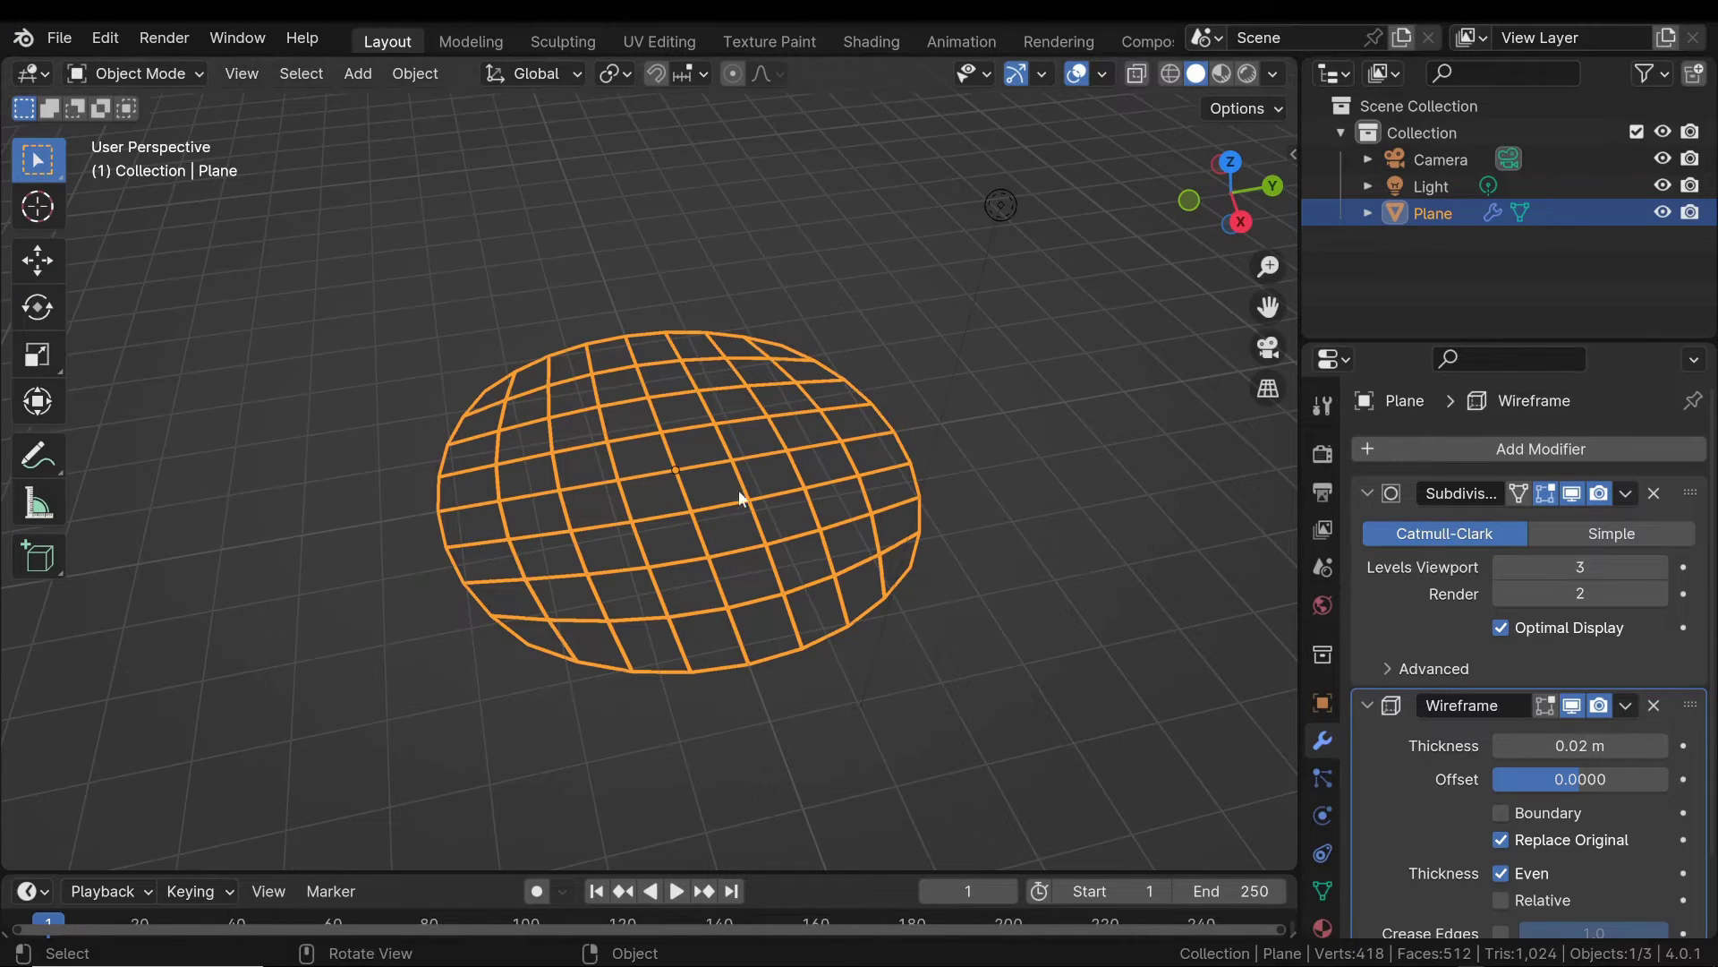
middle_click_drag(781, 439, 770, 450)
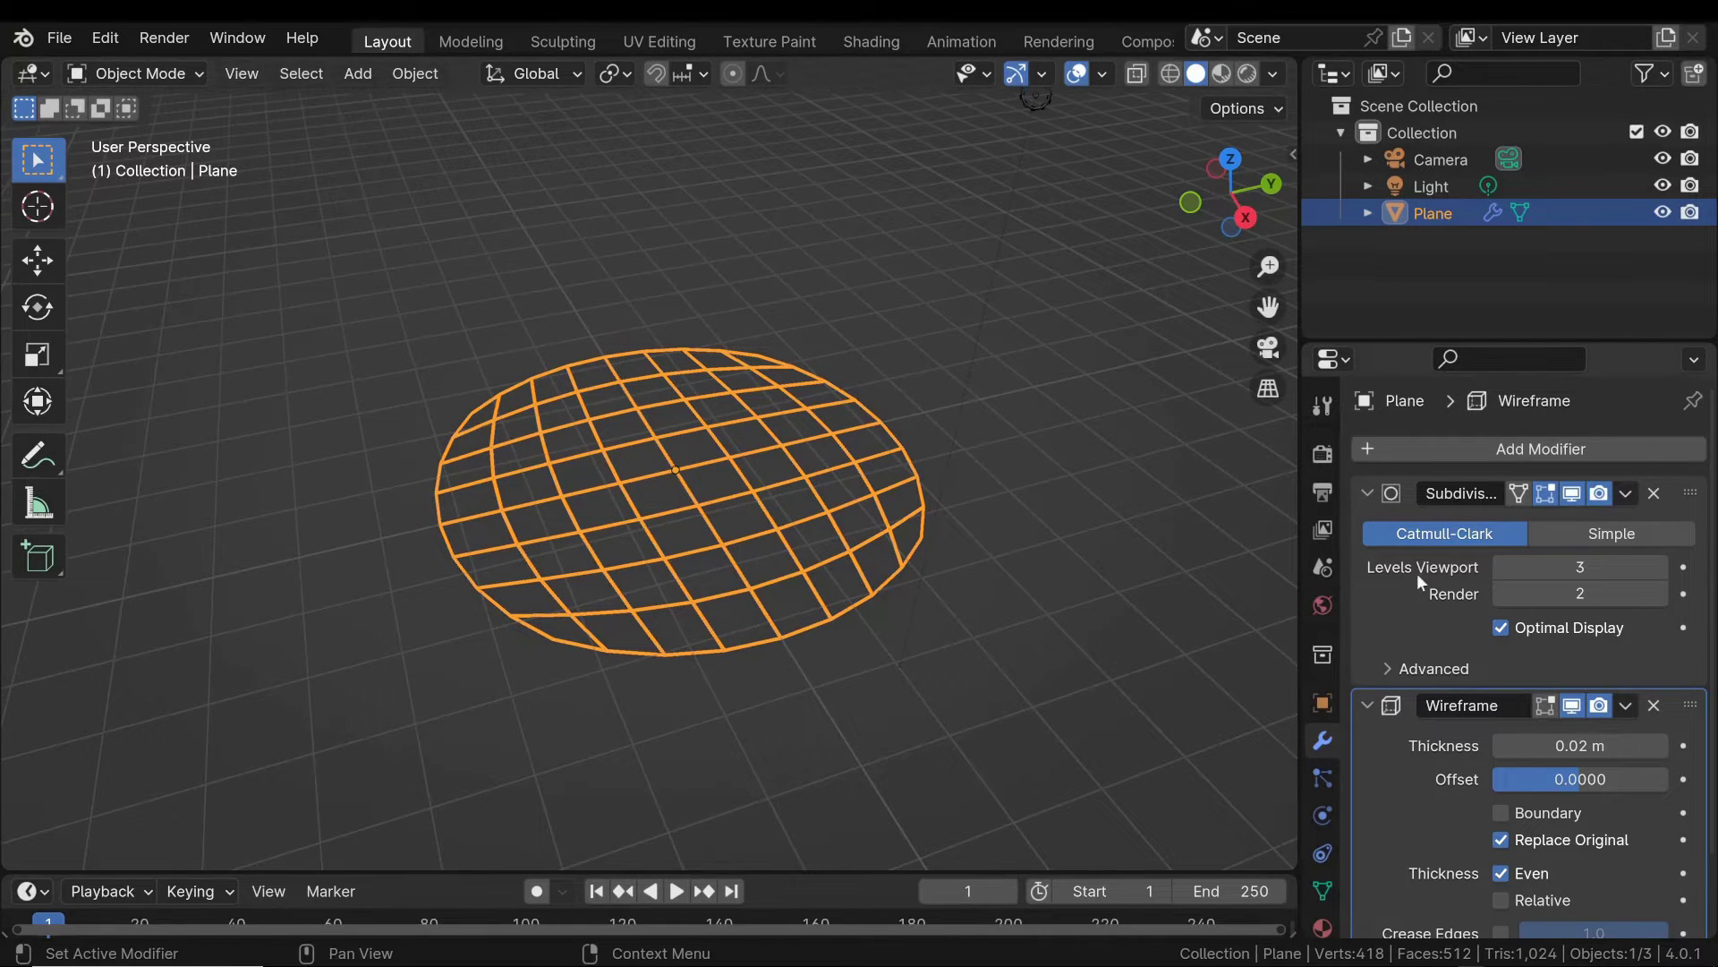
left_click(1628, 533)
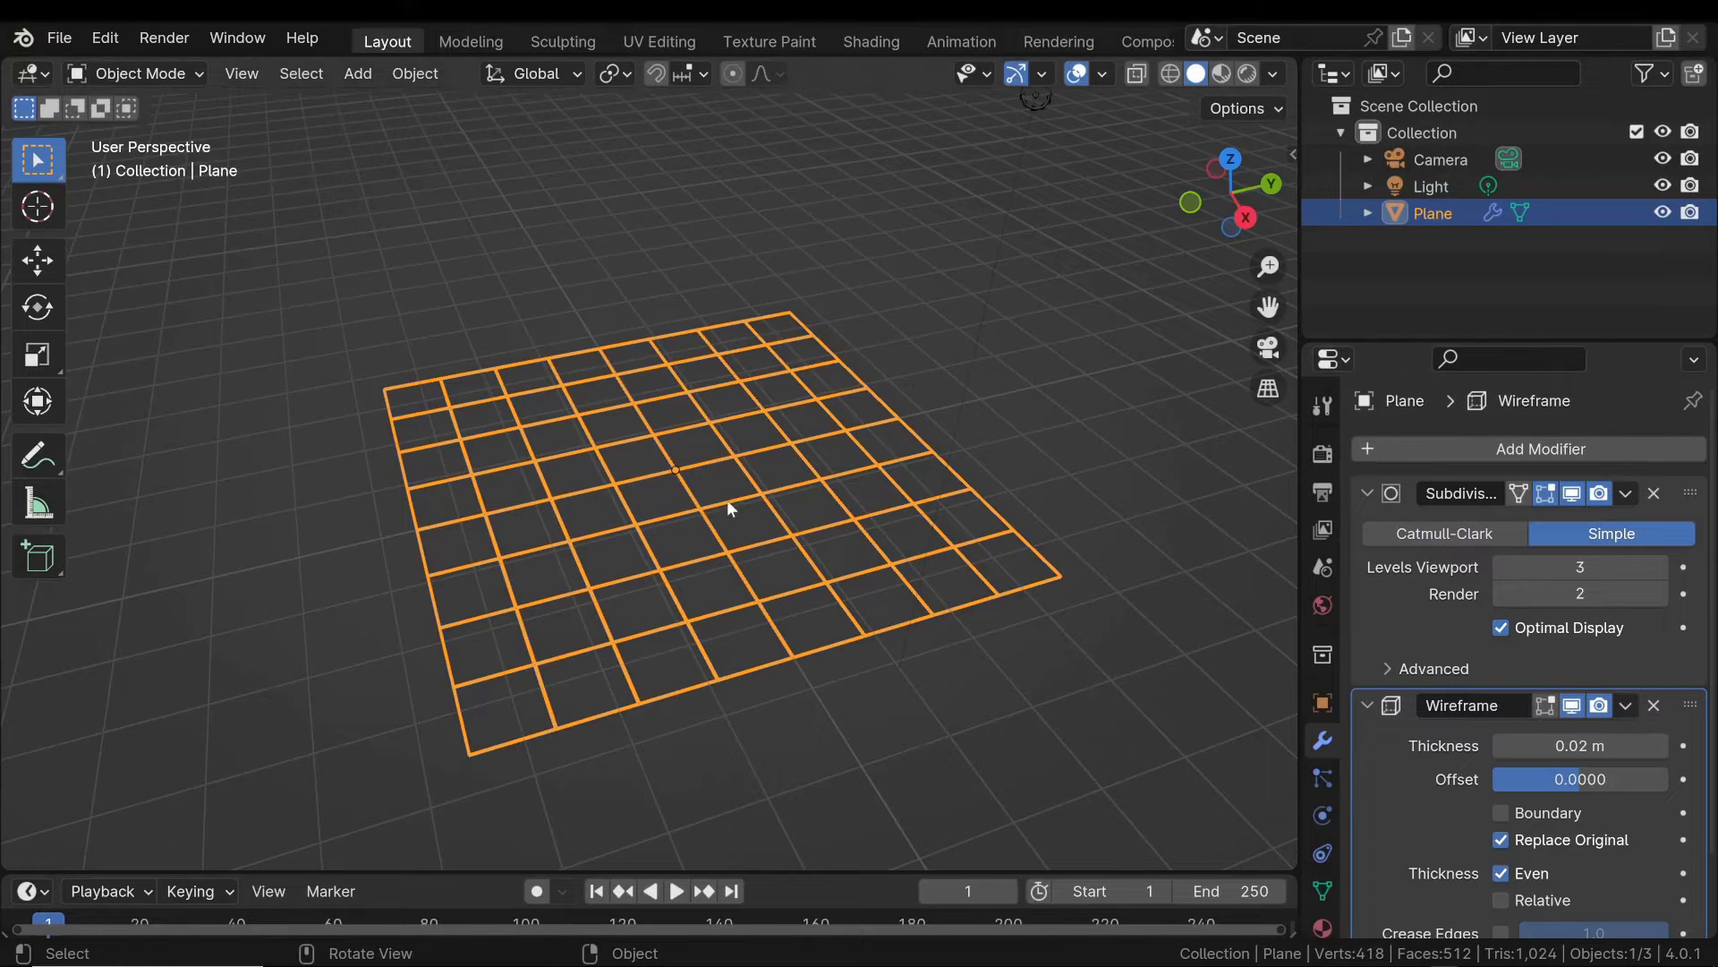
middle_click_drag(729, 501, 757, 515)
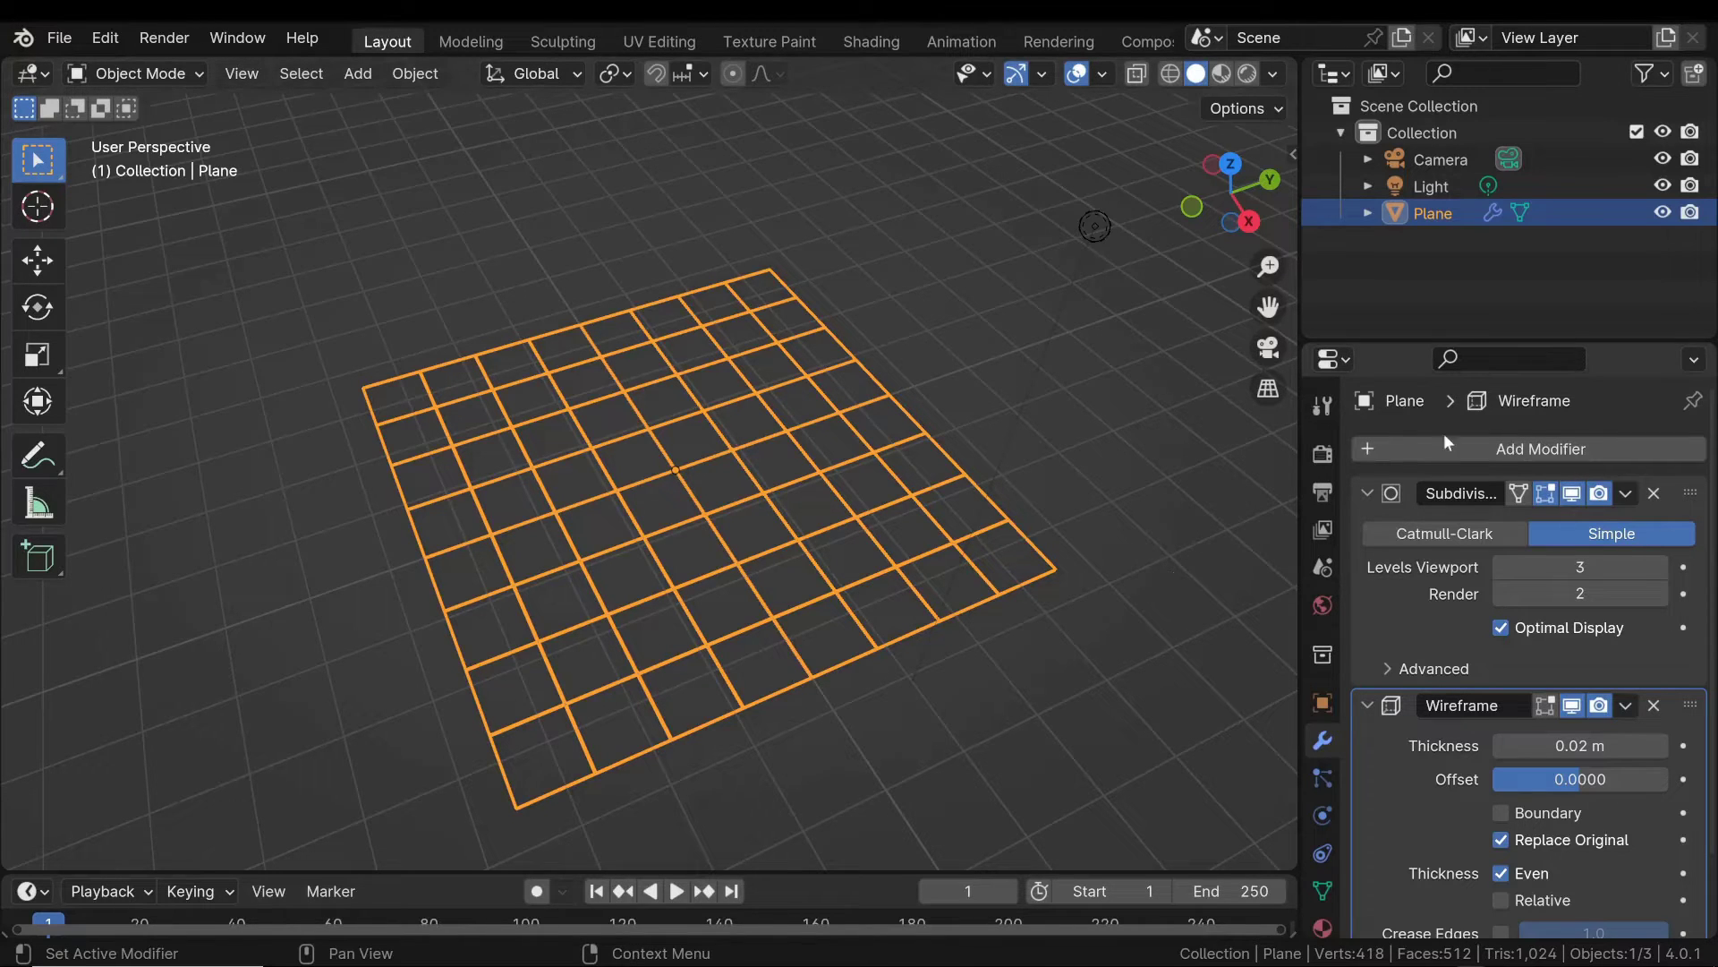
Add a Displace modifier and turn off the Wireframe modifier in the viewport.
left_click(1550, 452)
mouse_move(1423, 475)
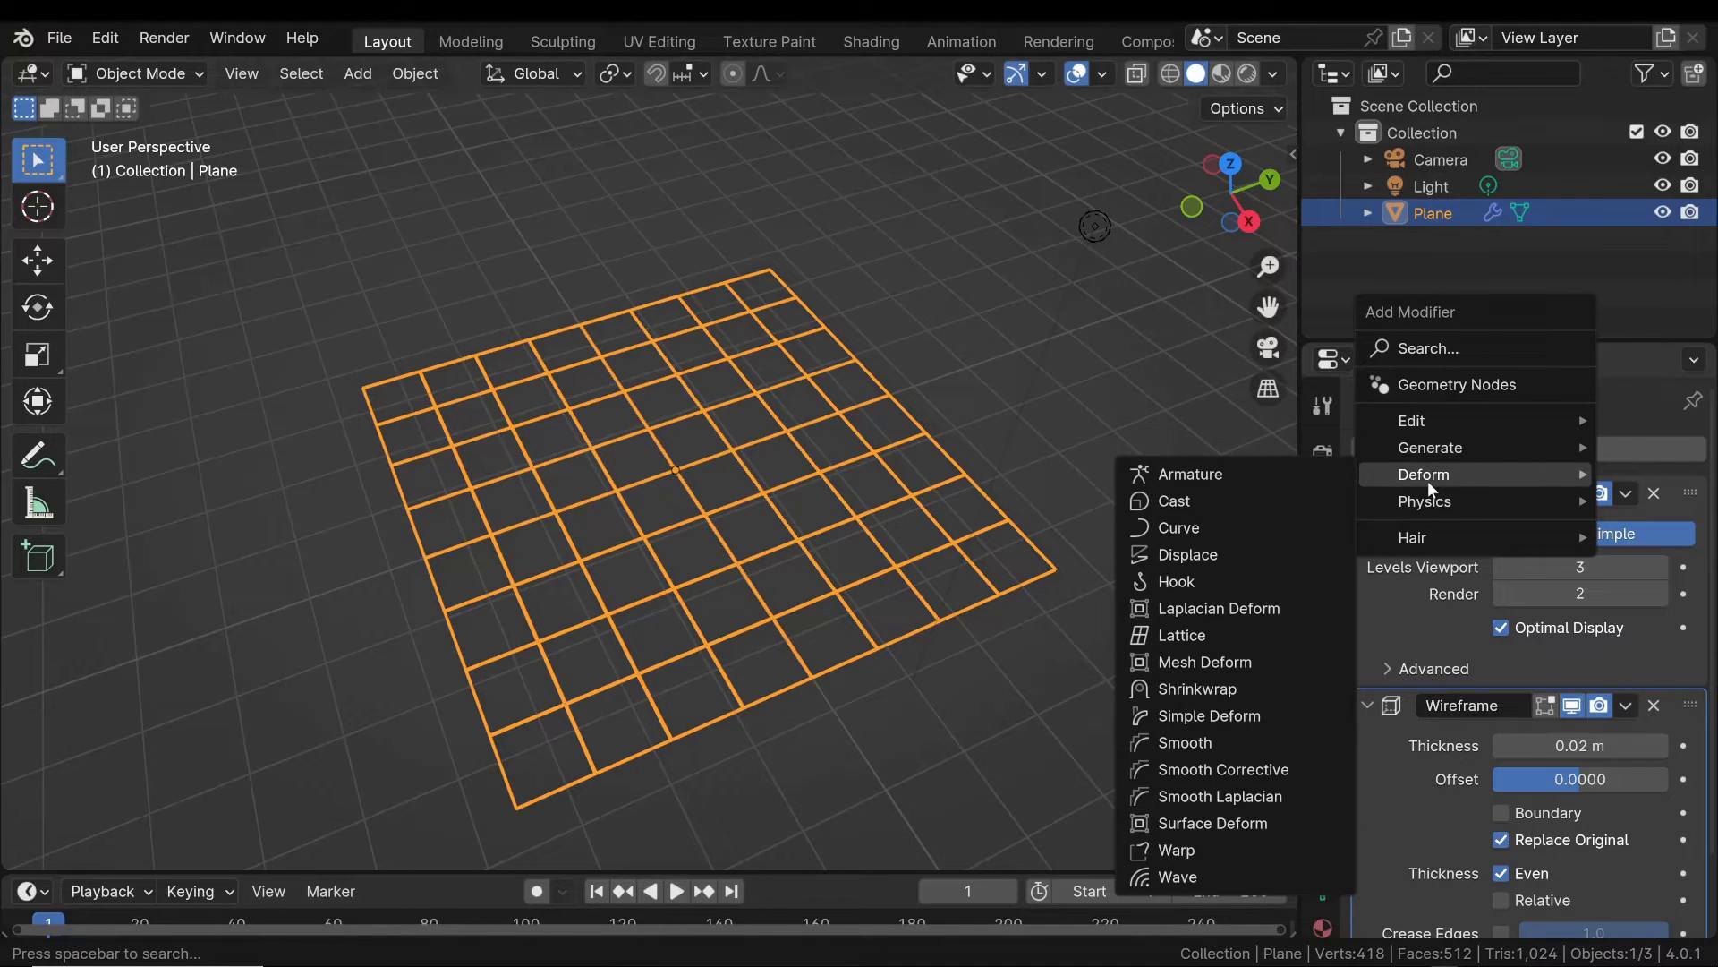
left_click(1187, 554)
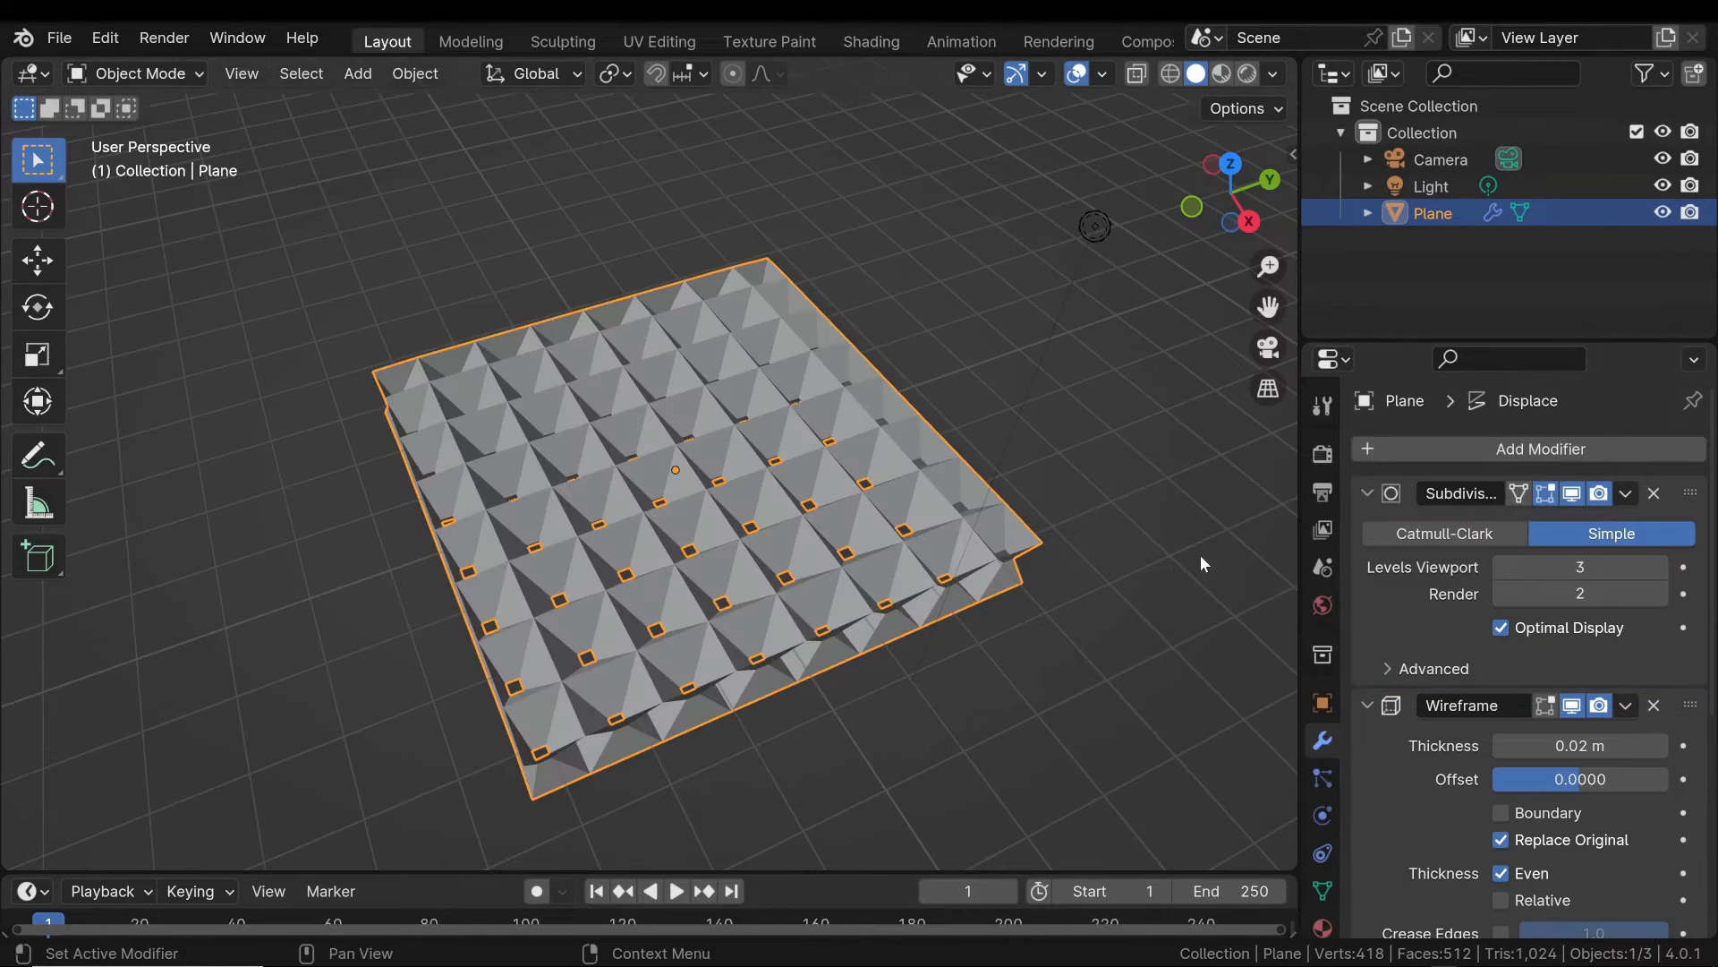
left_click(1572, 705)
mouse_move(842, 588)
middle_mouse_down()
mouse_move(818, 533)
mouse_move(852, 471)
middle_mouse_up()
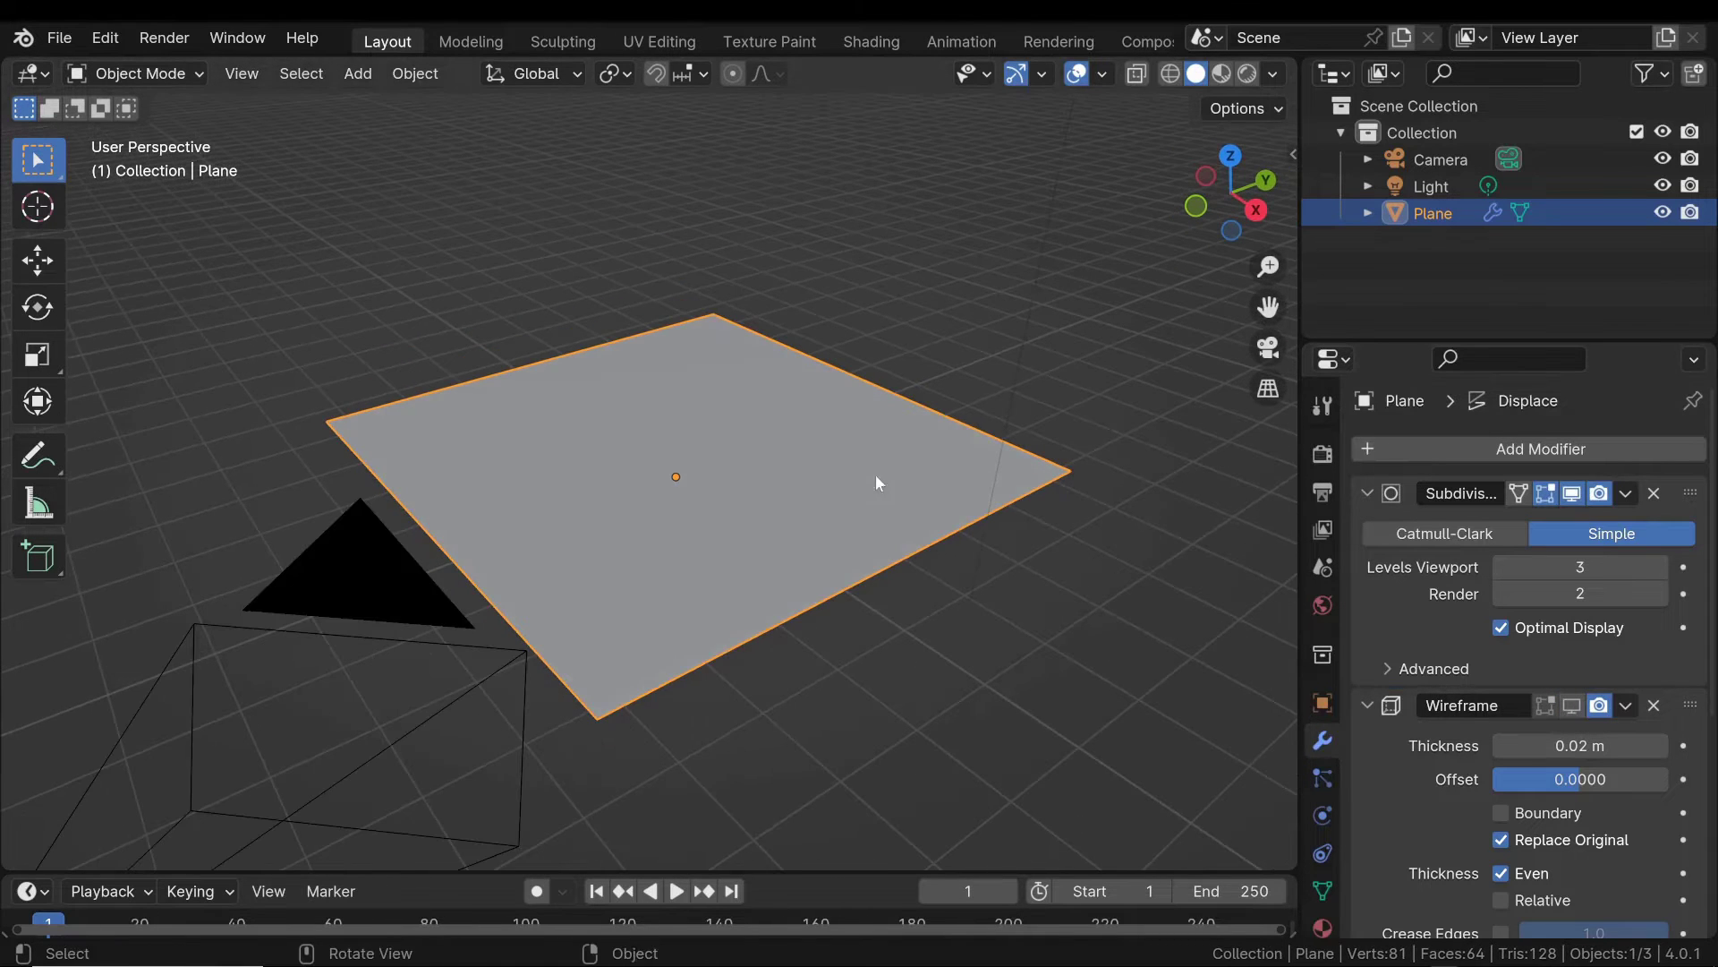
scroll(1430, 510, "down", 5)
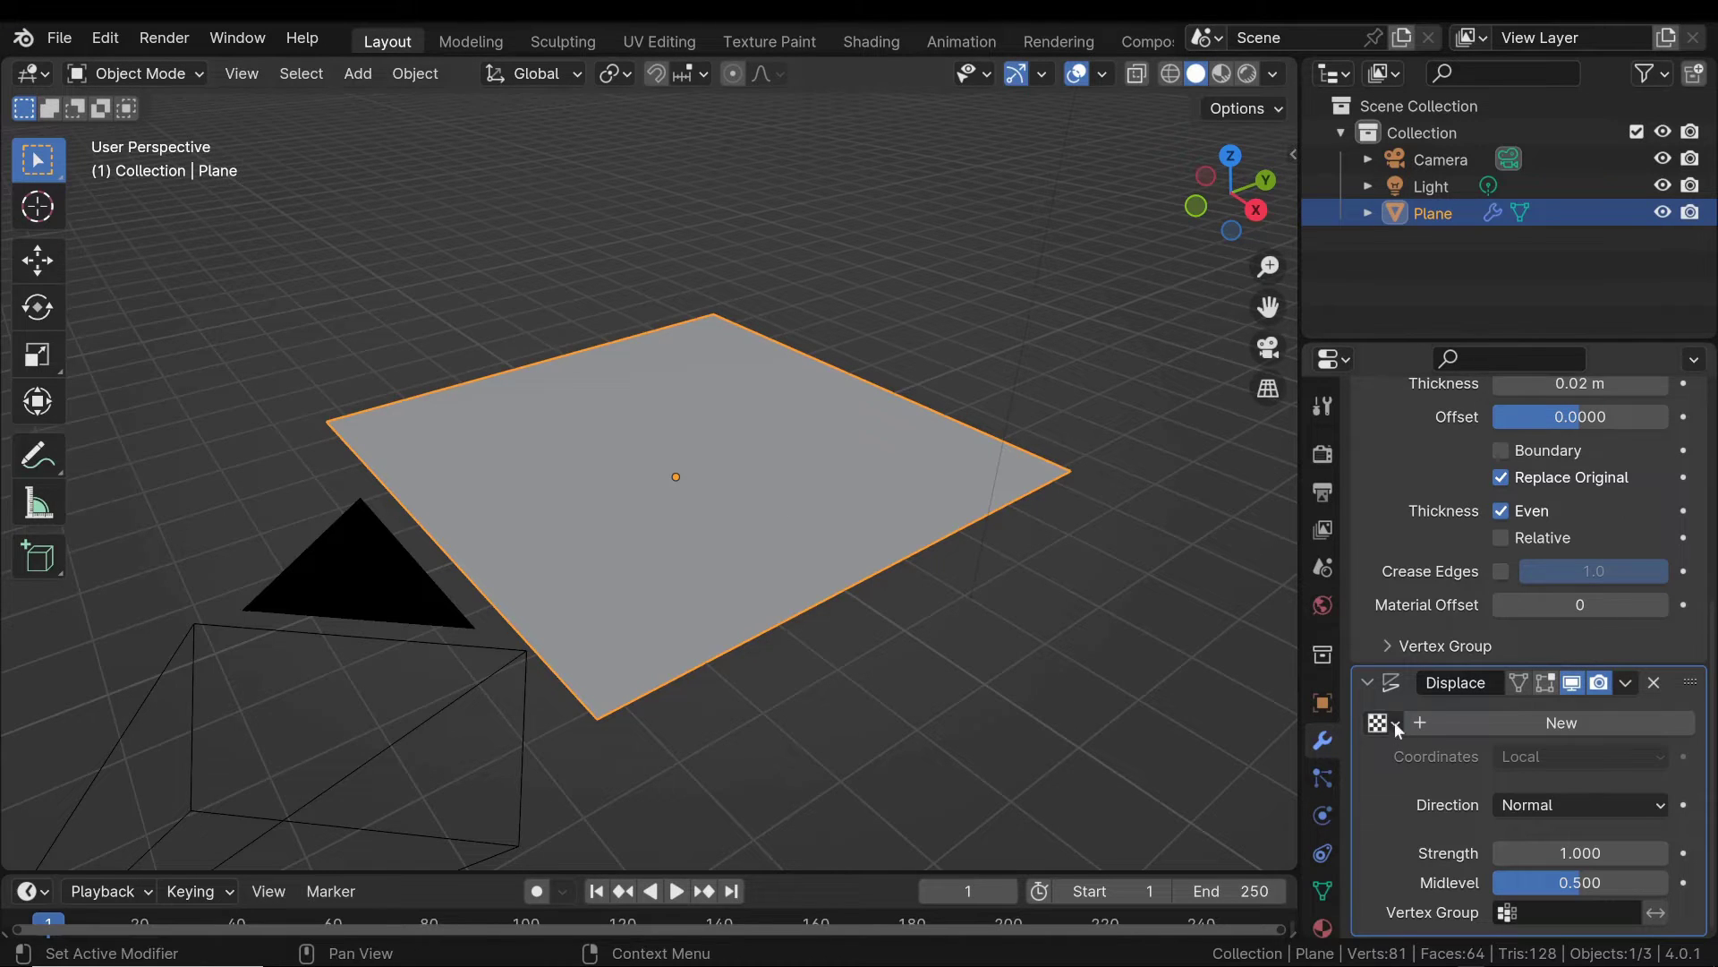
Create a new texture with a generated untitled image for the Displace modifier.
key("F3")
left_click(1564, 723)
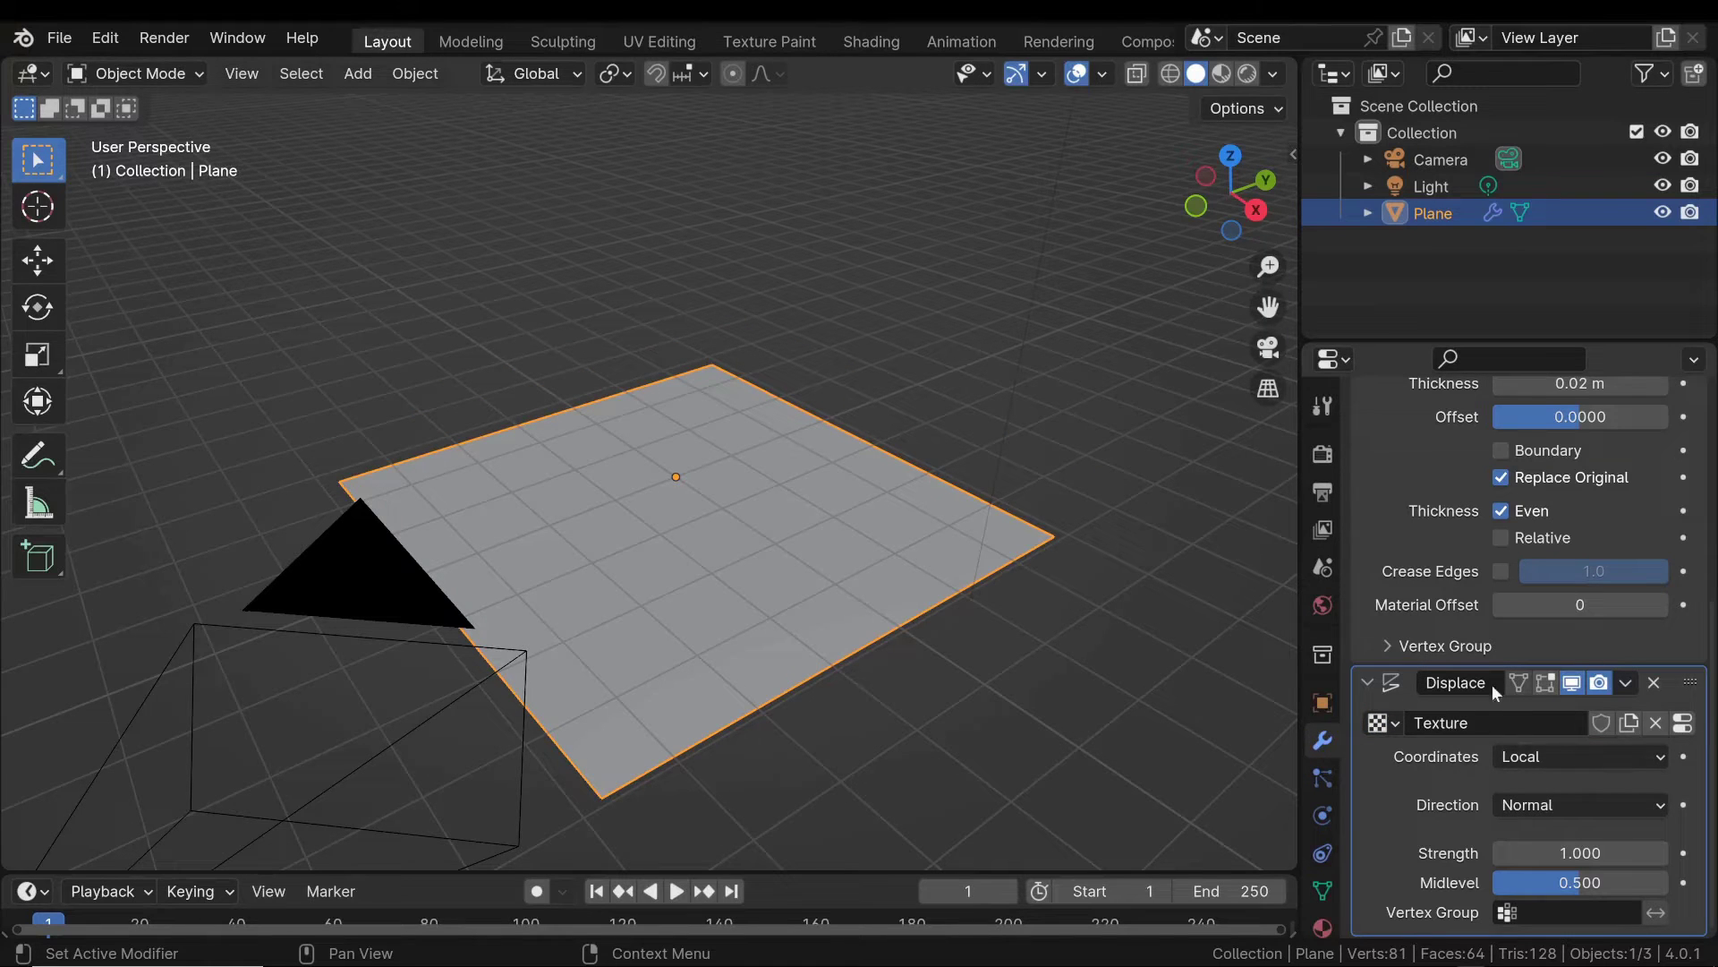
left_click(1683, 725)
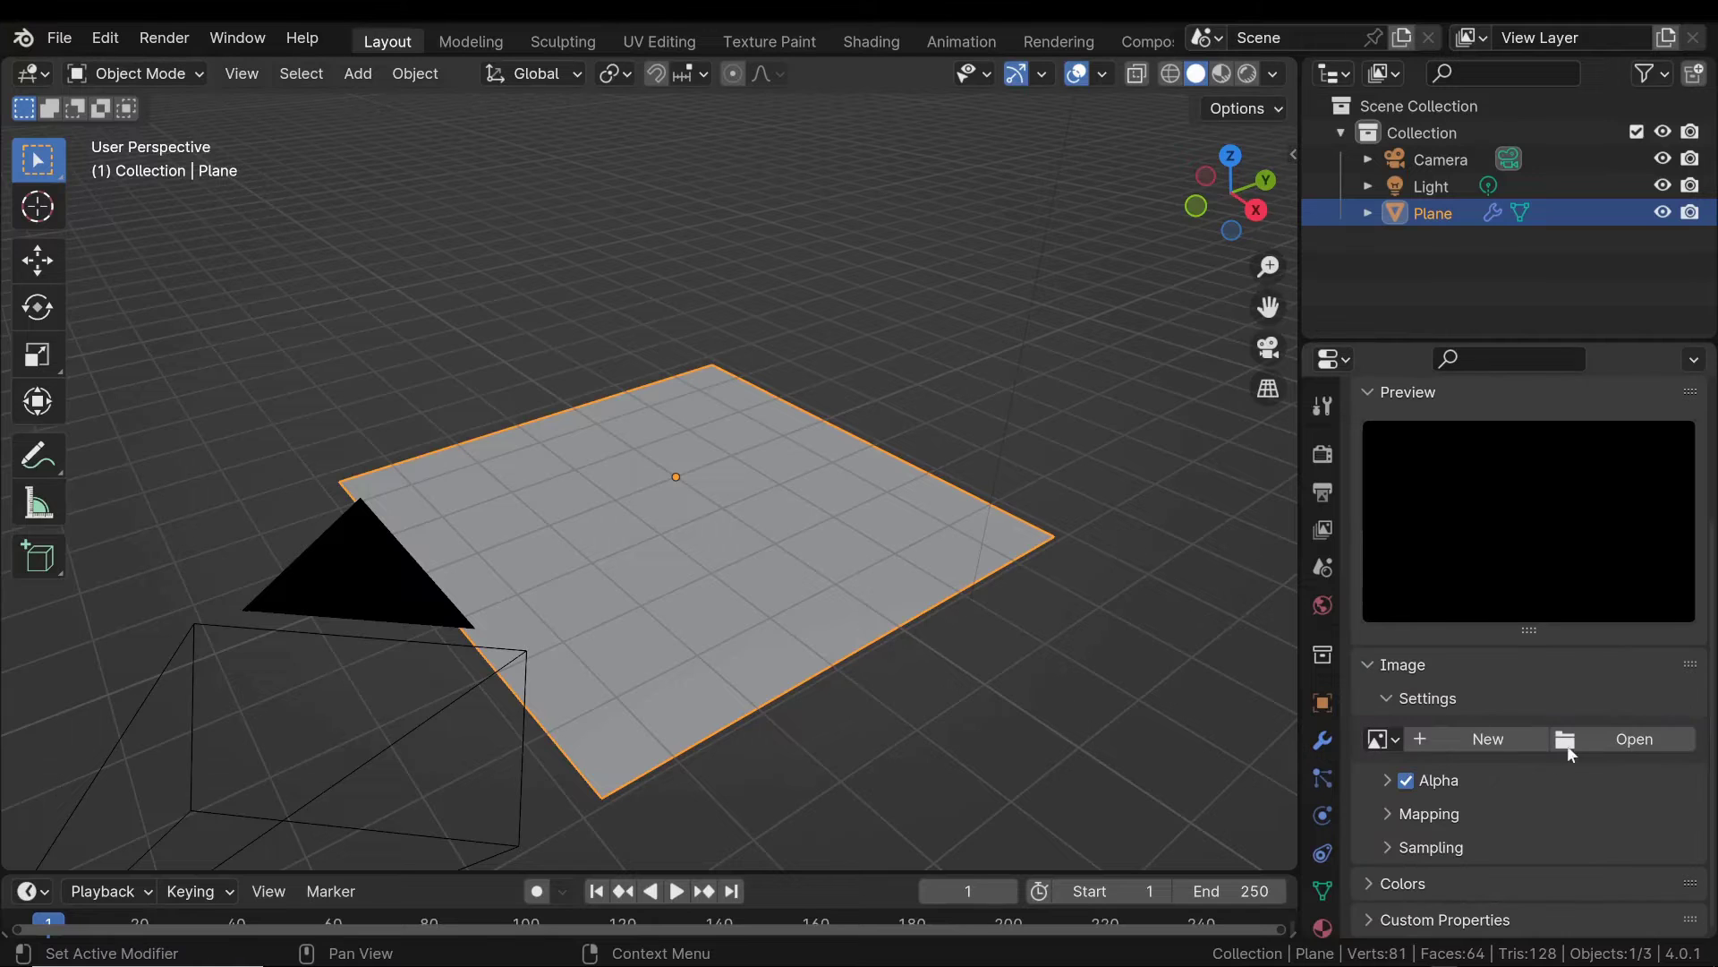
left_click(1457, 739)
left_click(1490, 935)
scroll(1602, 716, "down", 5)
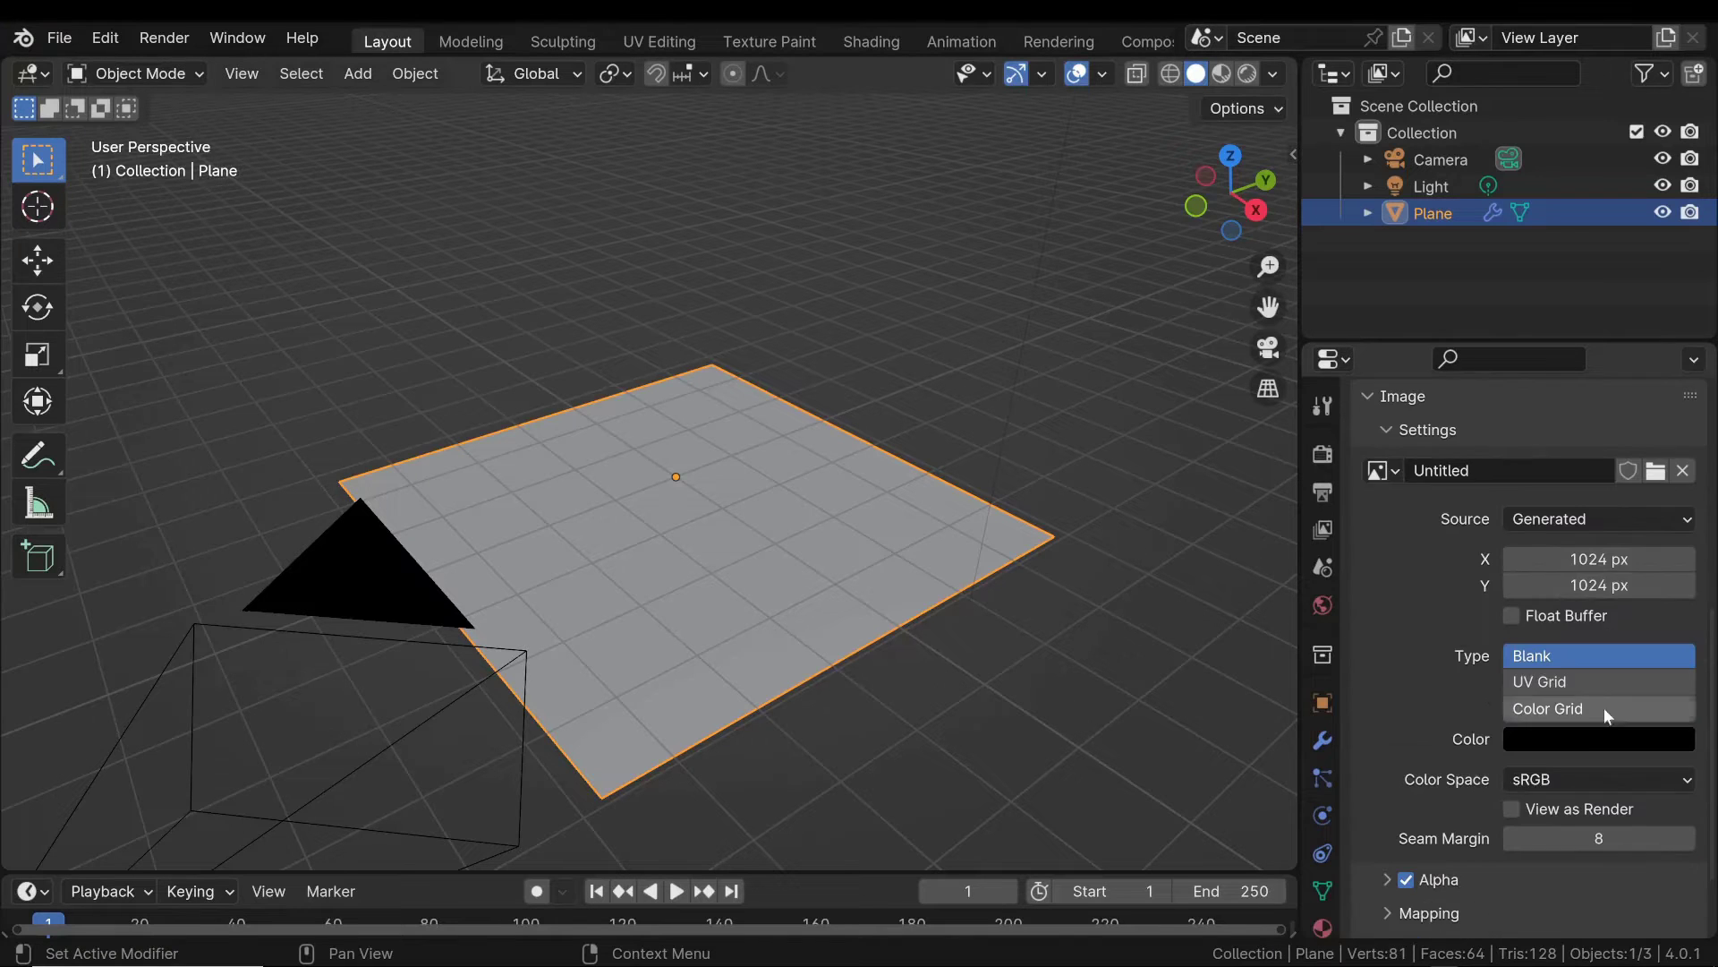
scroll(1575, 537, "up", 5)
scroll(1575, 537, "up", 4)
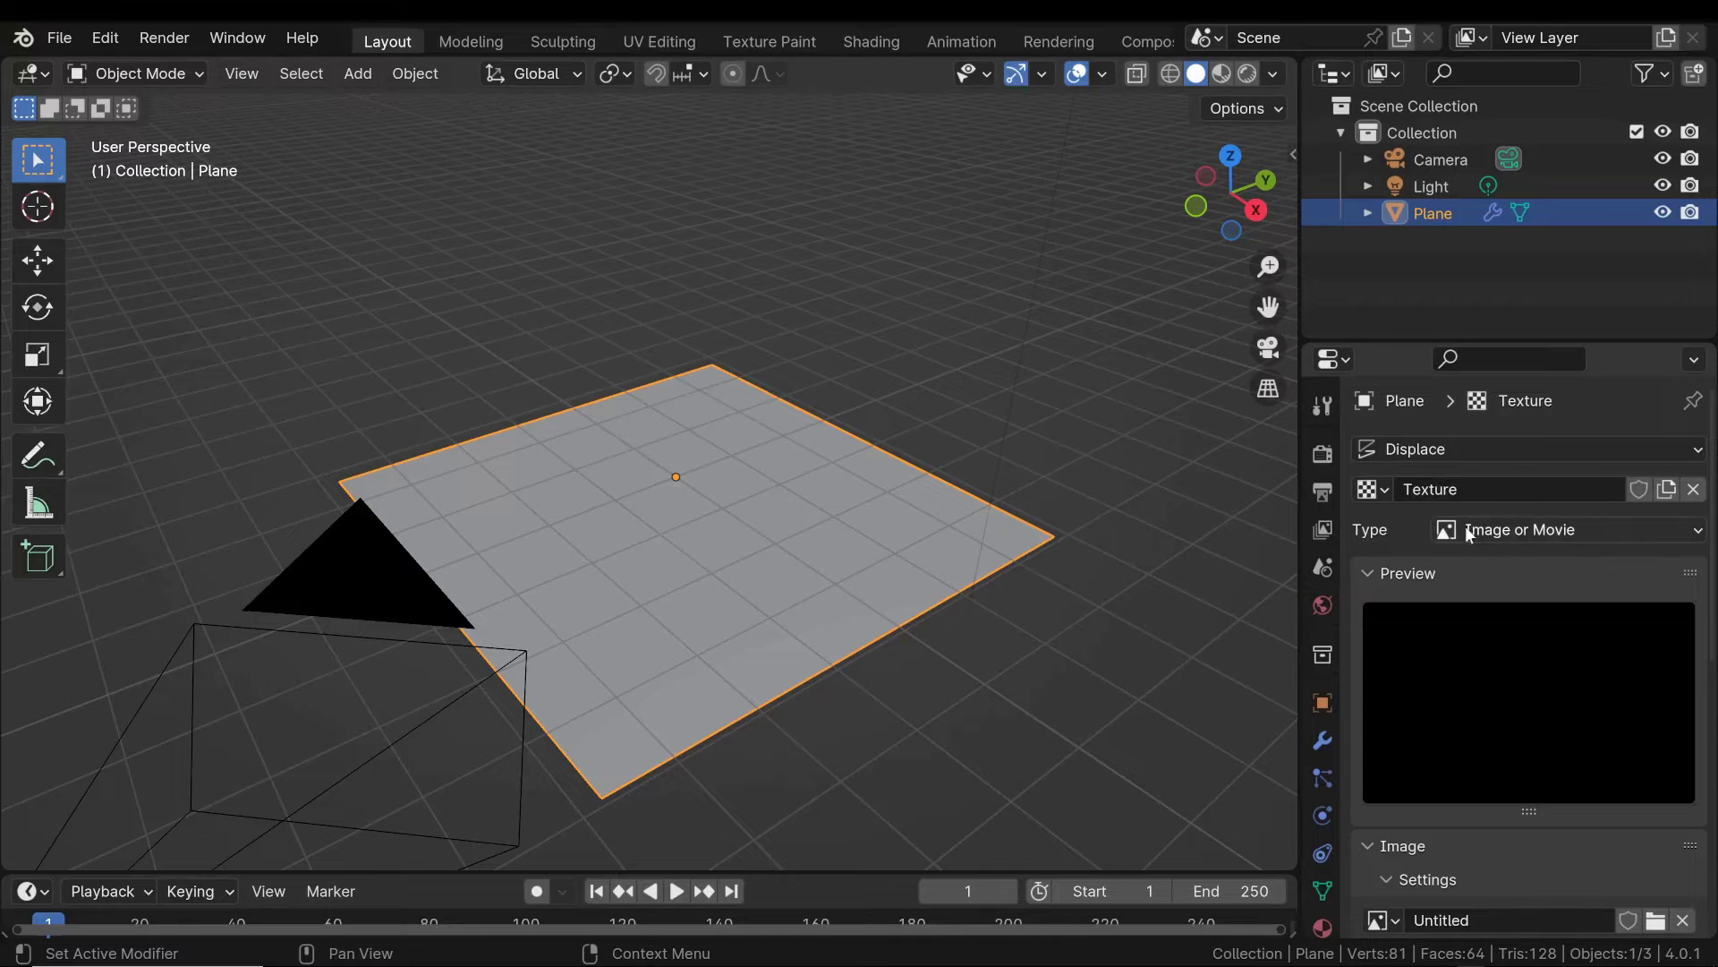
left_click(1506, 530)
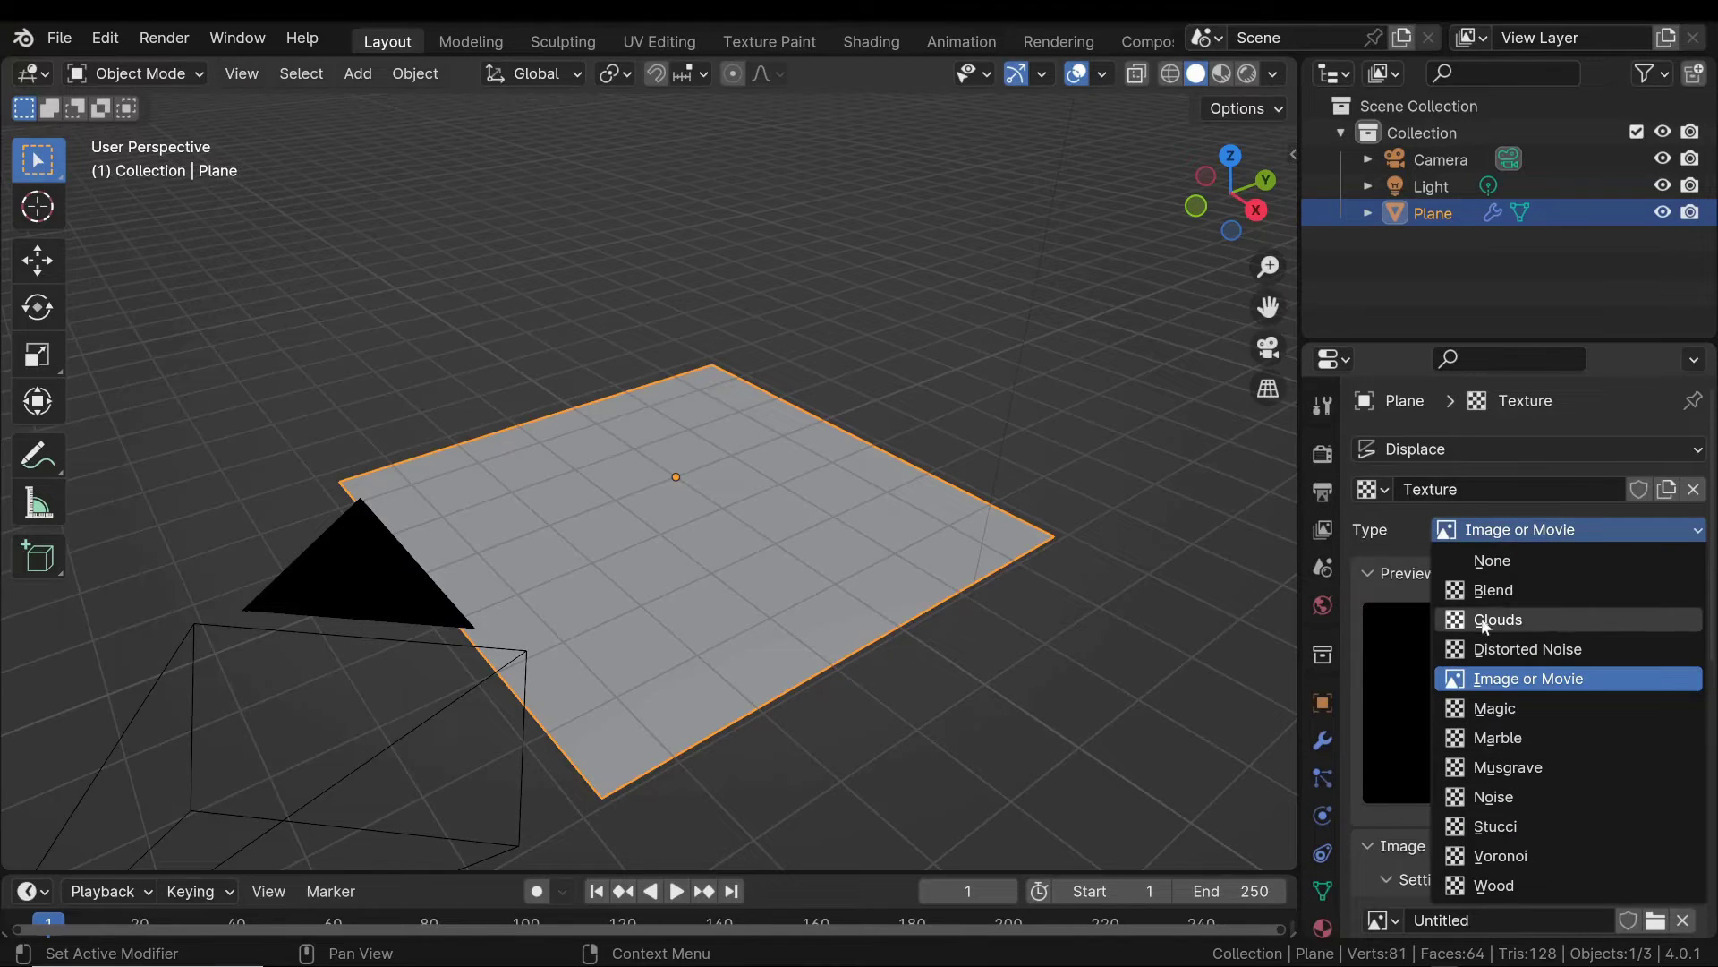
Set the texture to Clouds with Voronoi F2-F1 noise basis and size 0.28.
left_click(1517, 620)
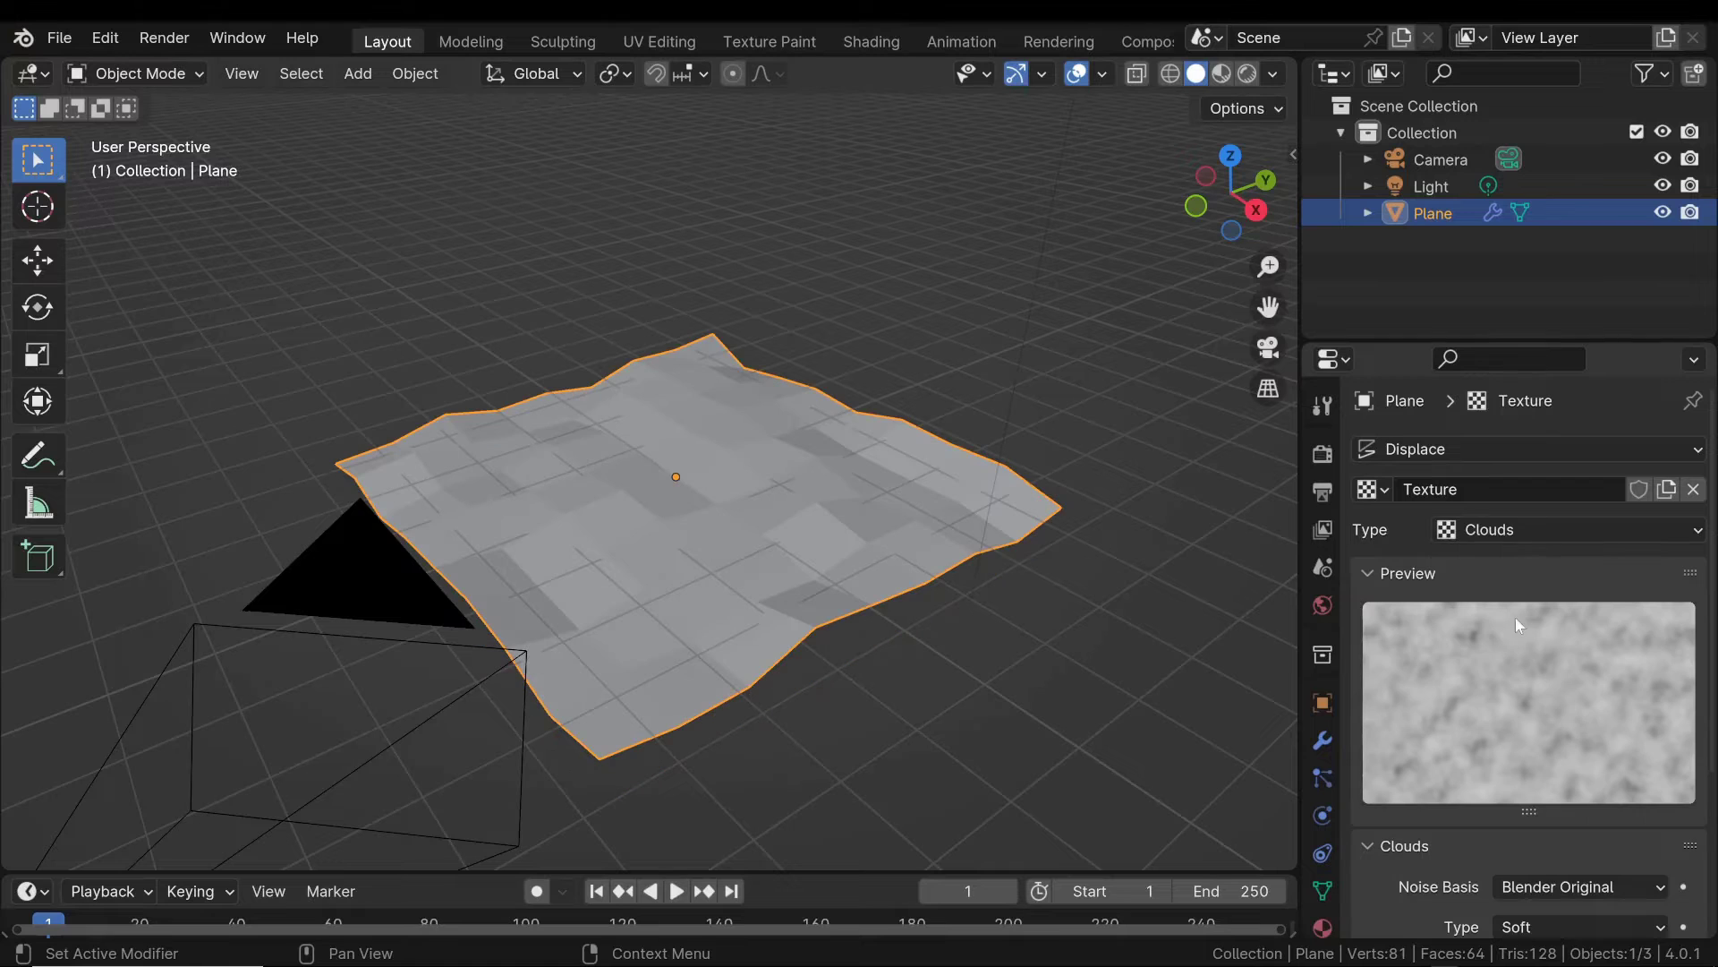
scroll(1522, 626, "down", 5)
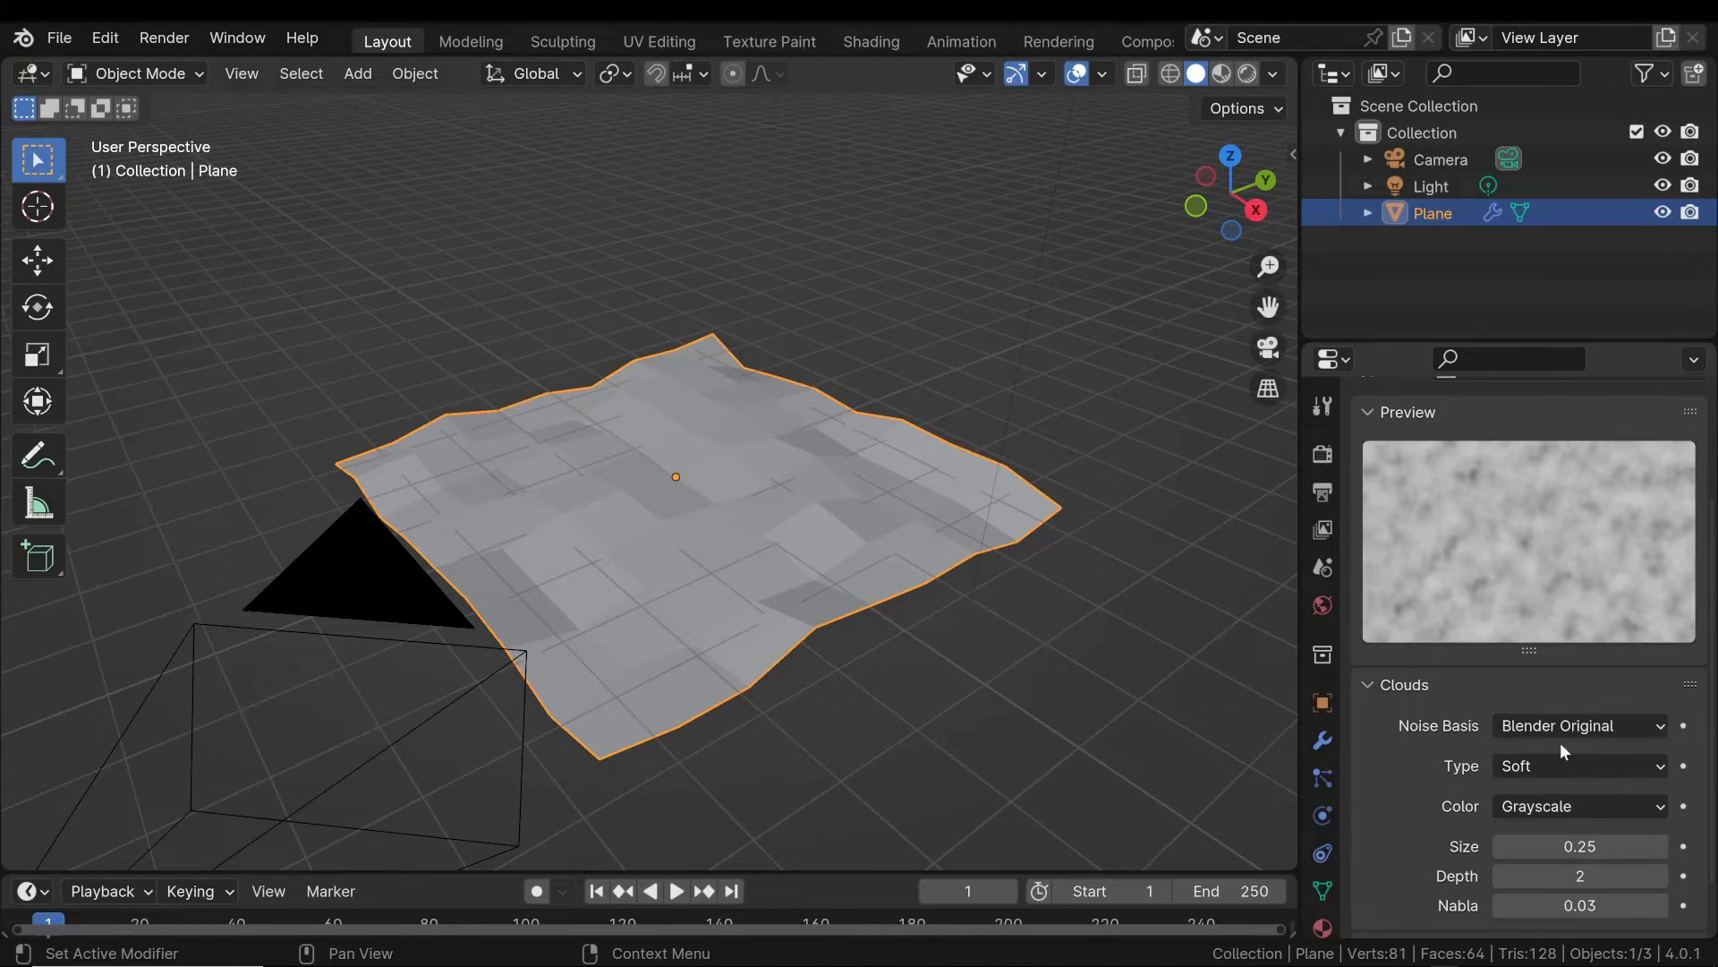
left_click(1530, 725)
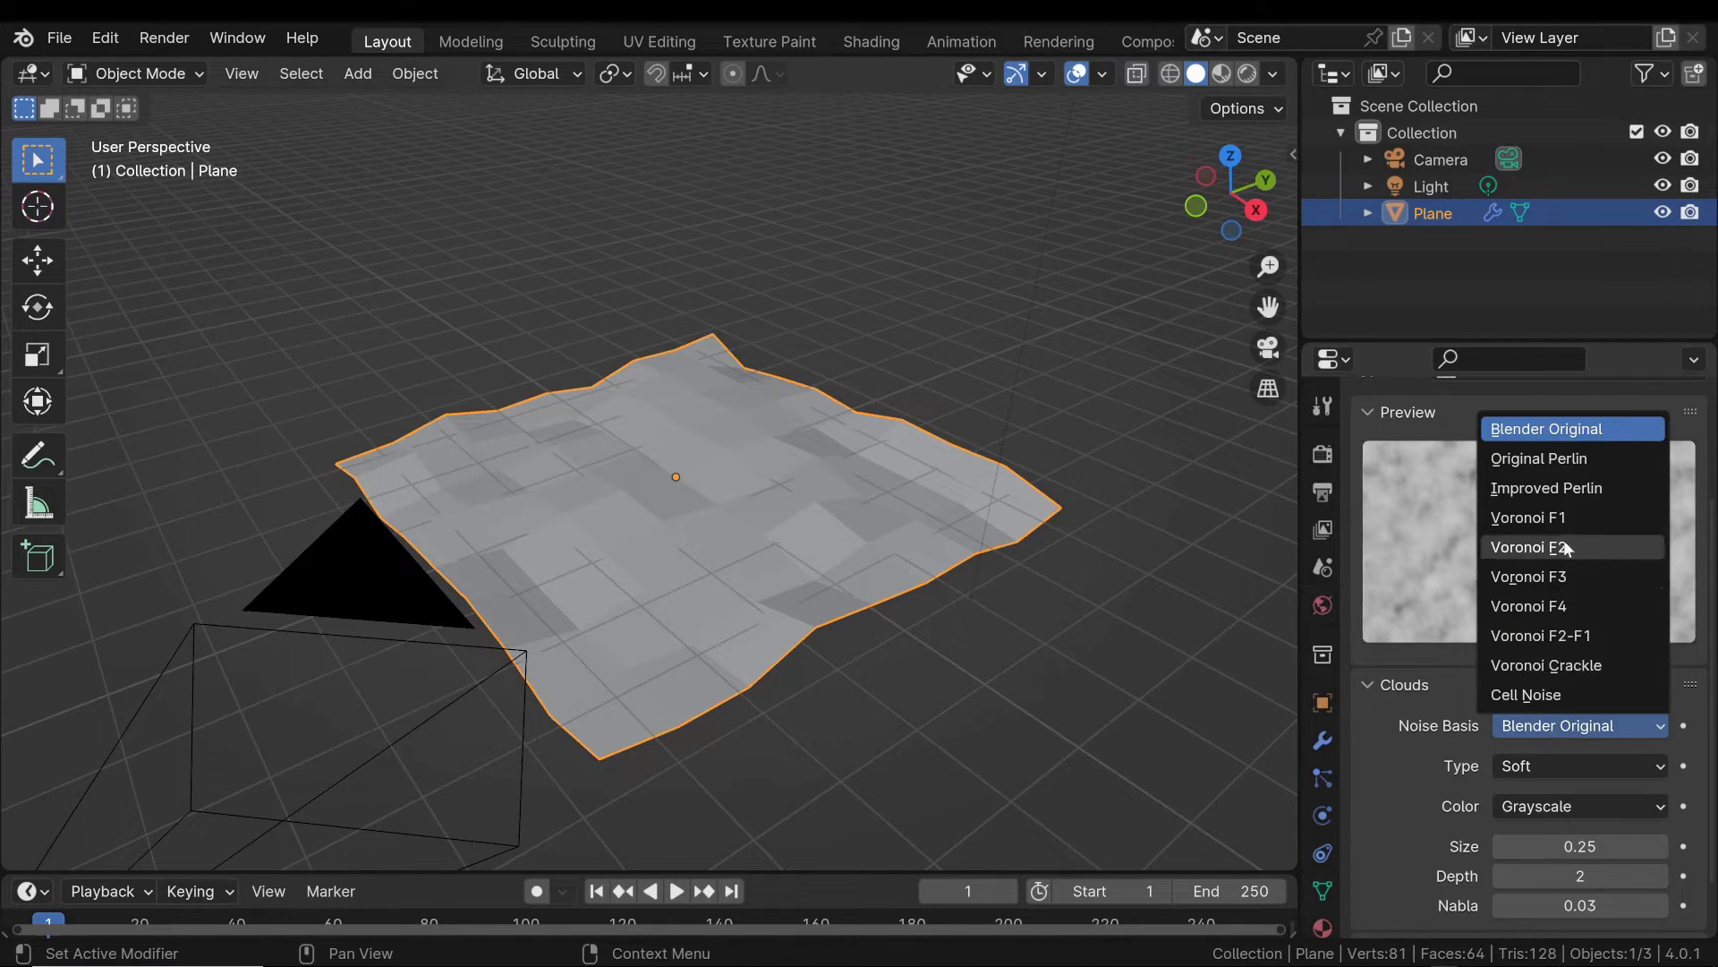
left_click(1544, 635)
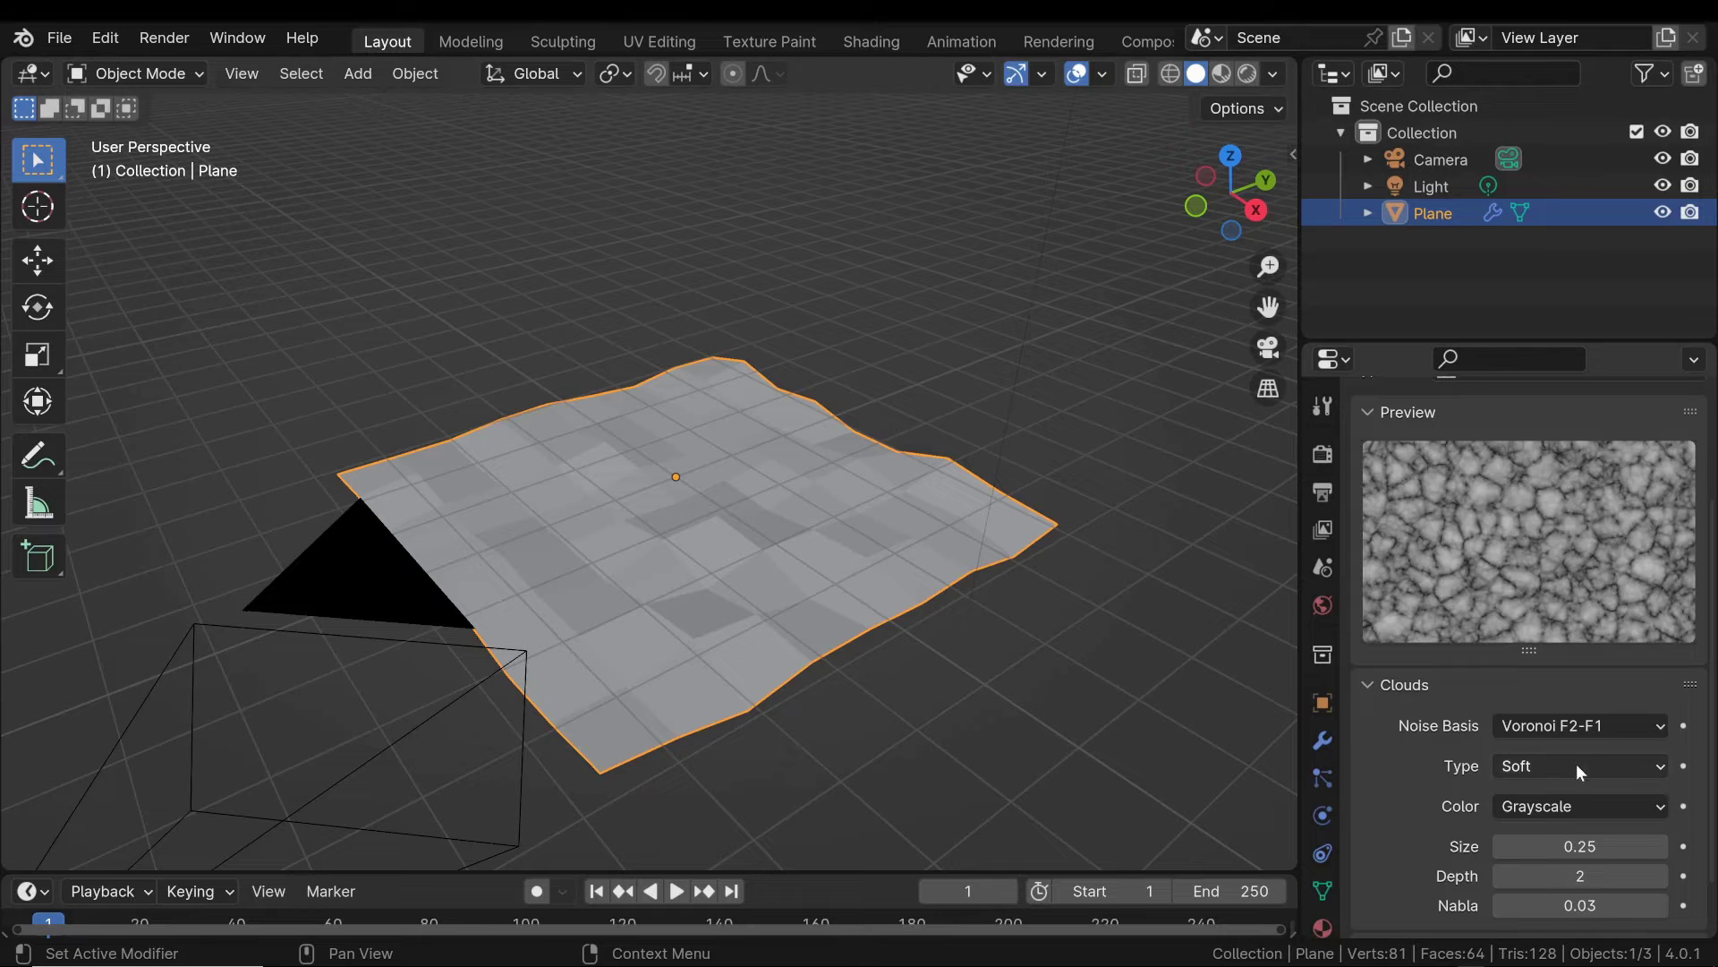
scroll(1474, 572, "up", 3)
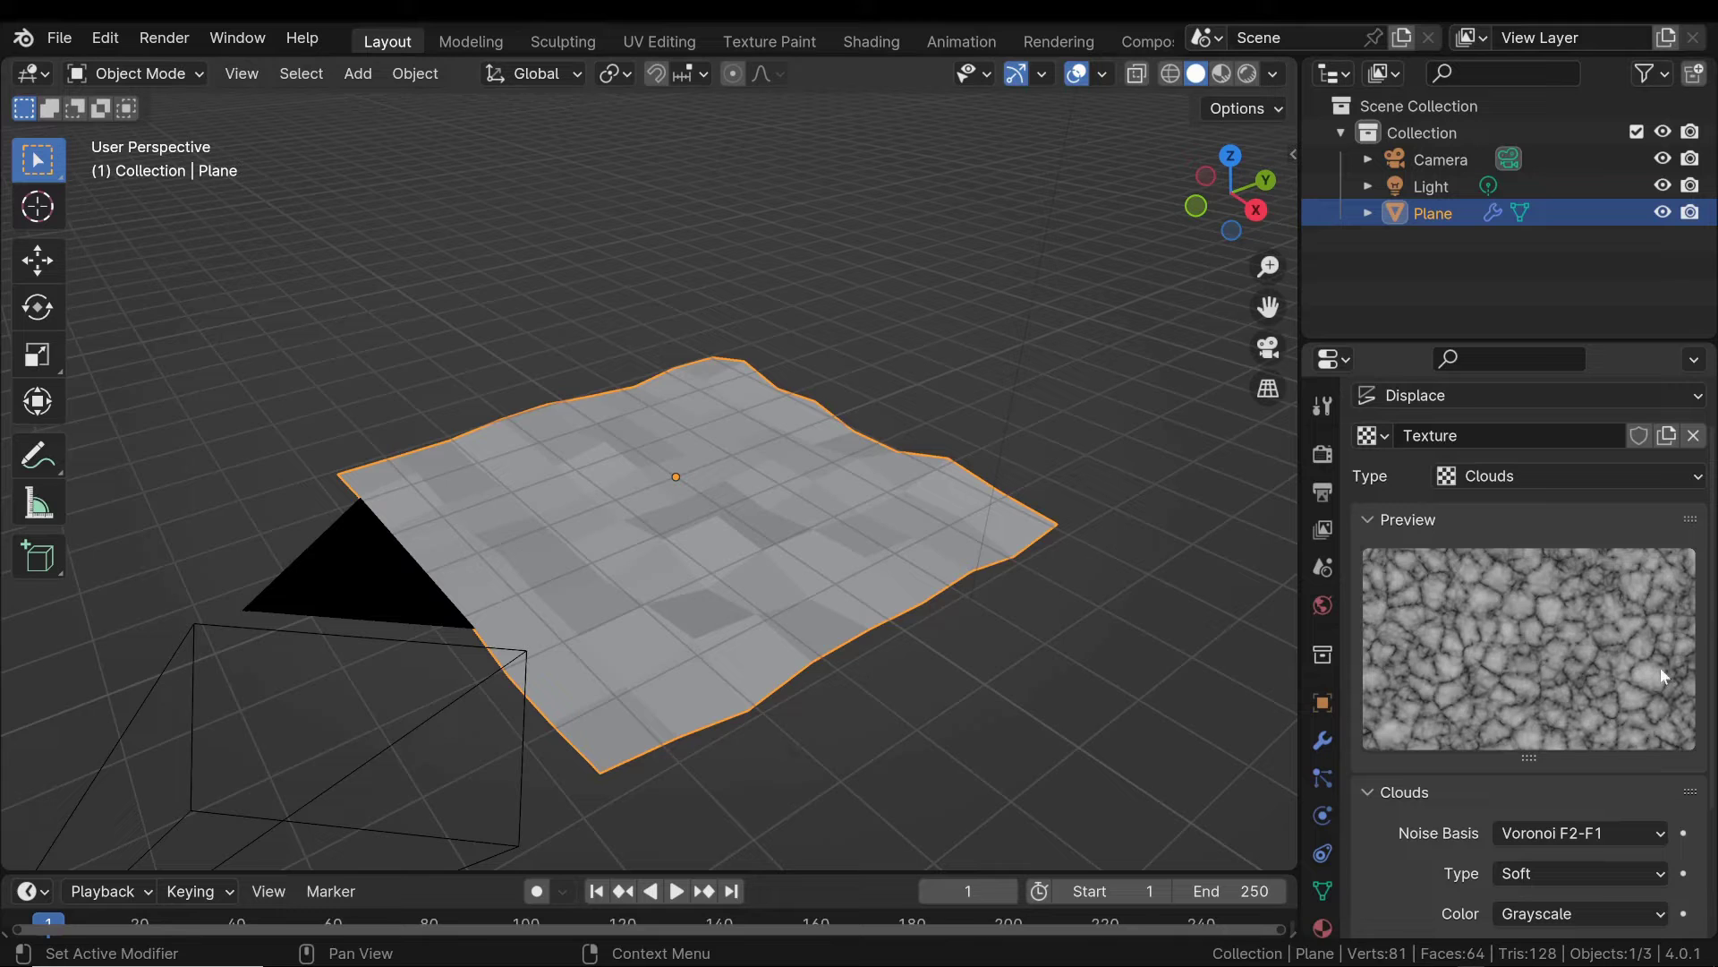
scroll(1531, 550, "down", 2)
scroll(1523, 582, "down", 3)
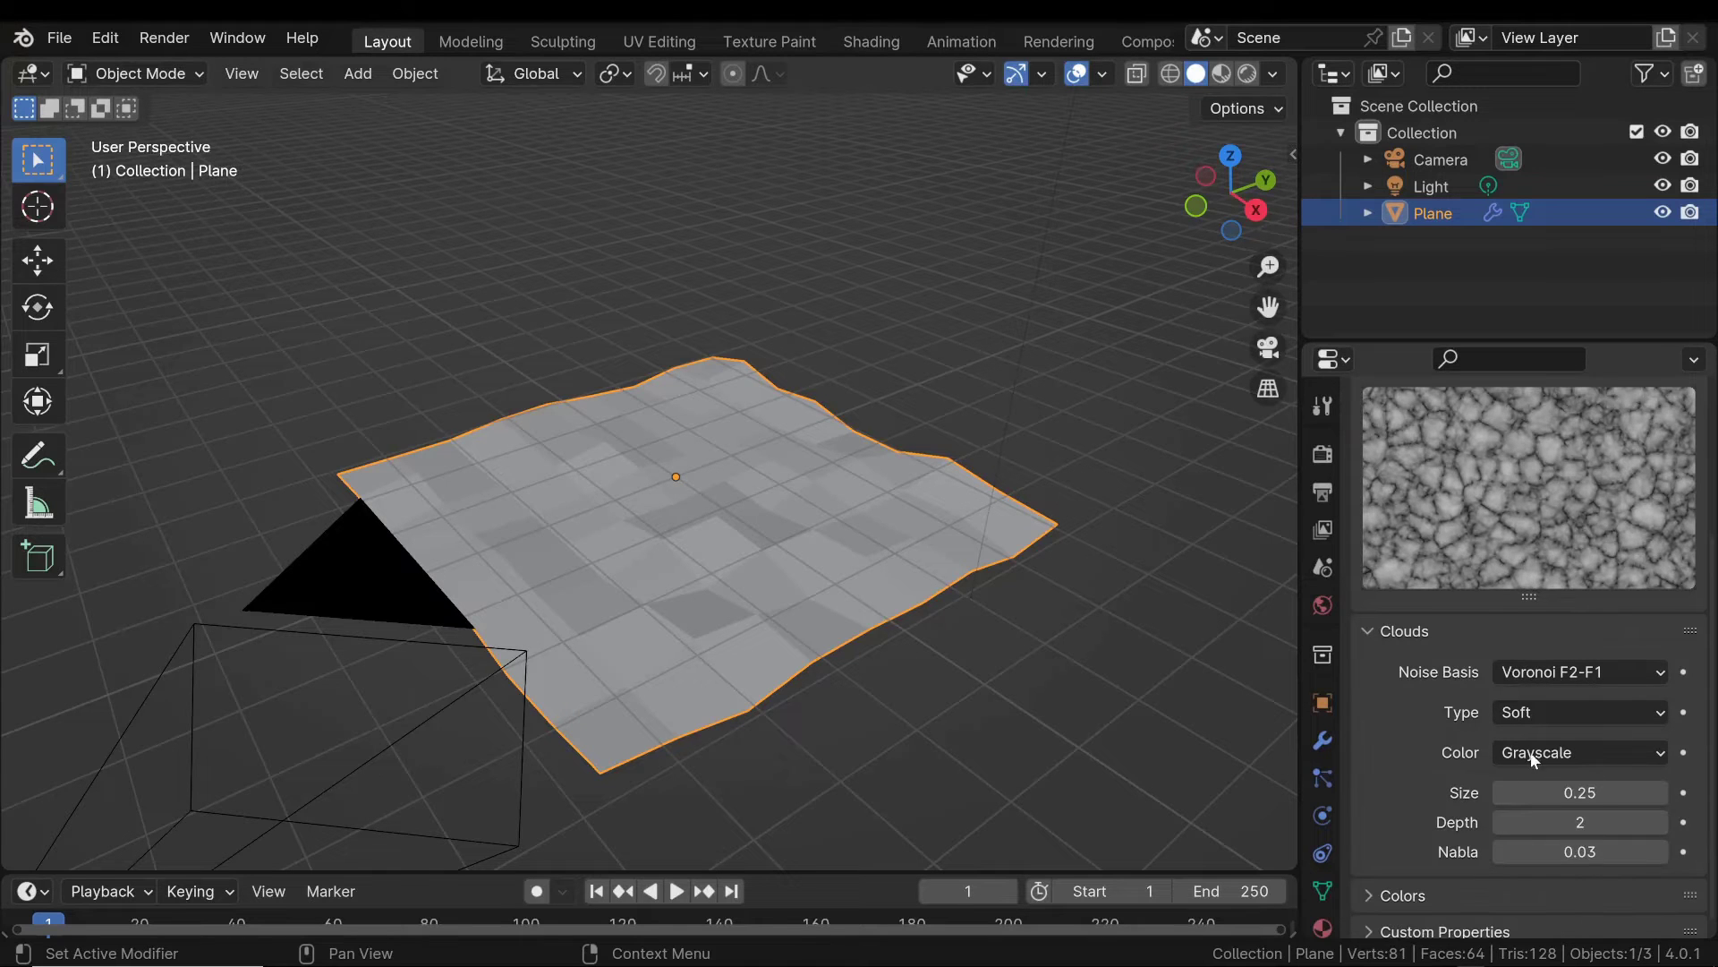
mouse_move(1548, 792)
left_mouse_down()
mouse_move(1611, 792)
mouse_move(1575, 792)
left_mouse_up()
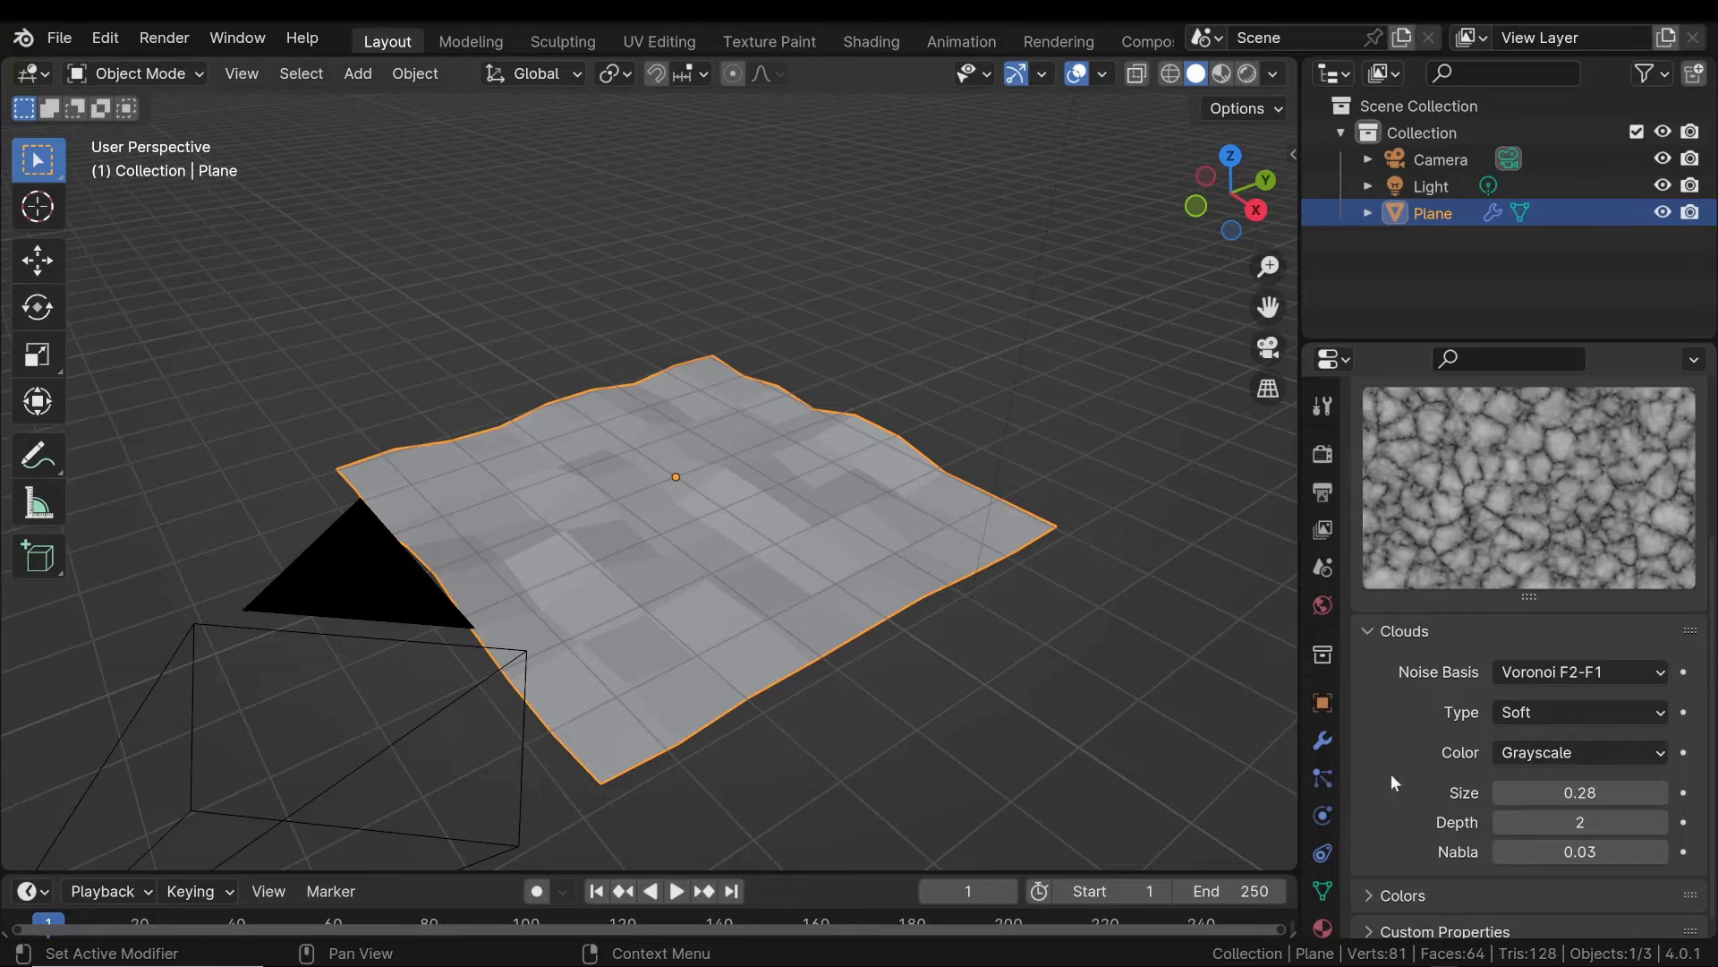
Set the Displace modifier strength to 2.2.
left_click(1328, 747)
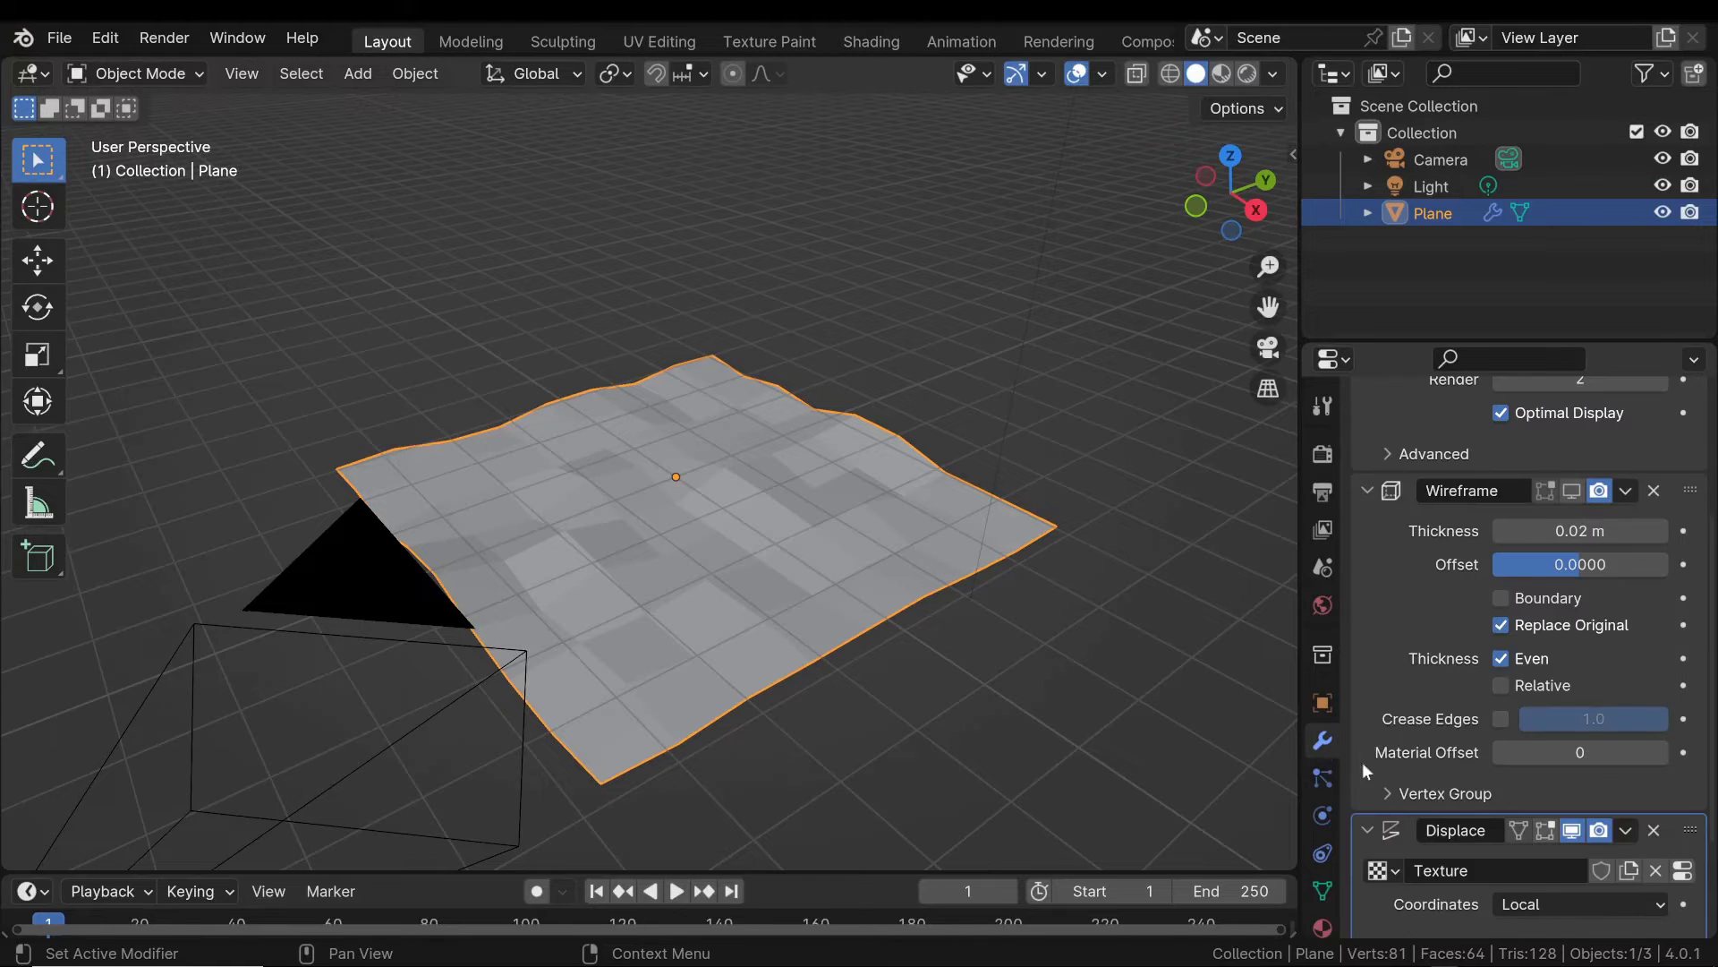
scroll(1450, 766, "down", 5)
left_click_drag(1567, 852, 1687, 852)
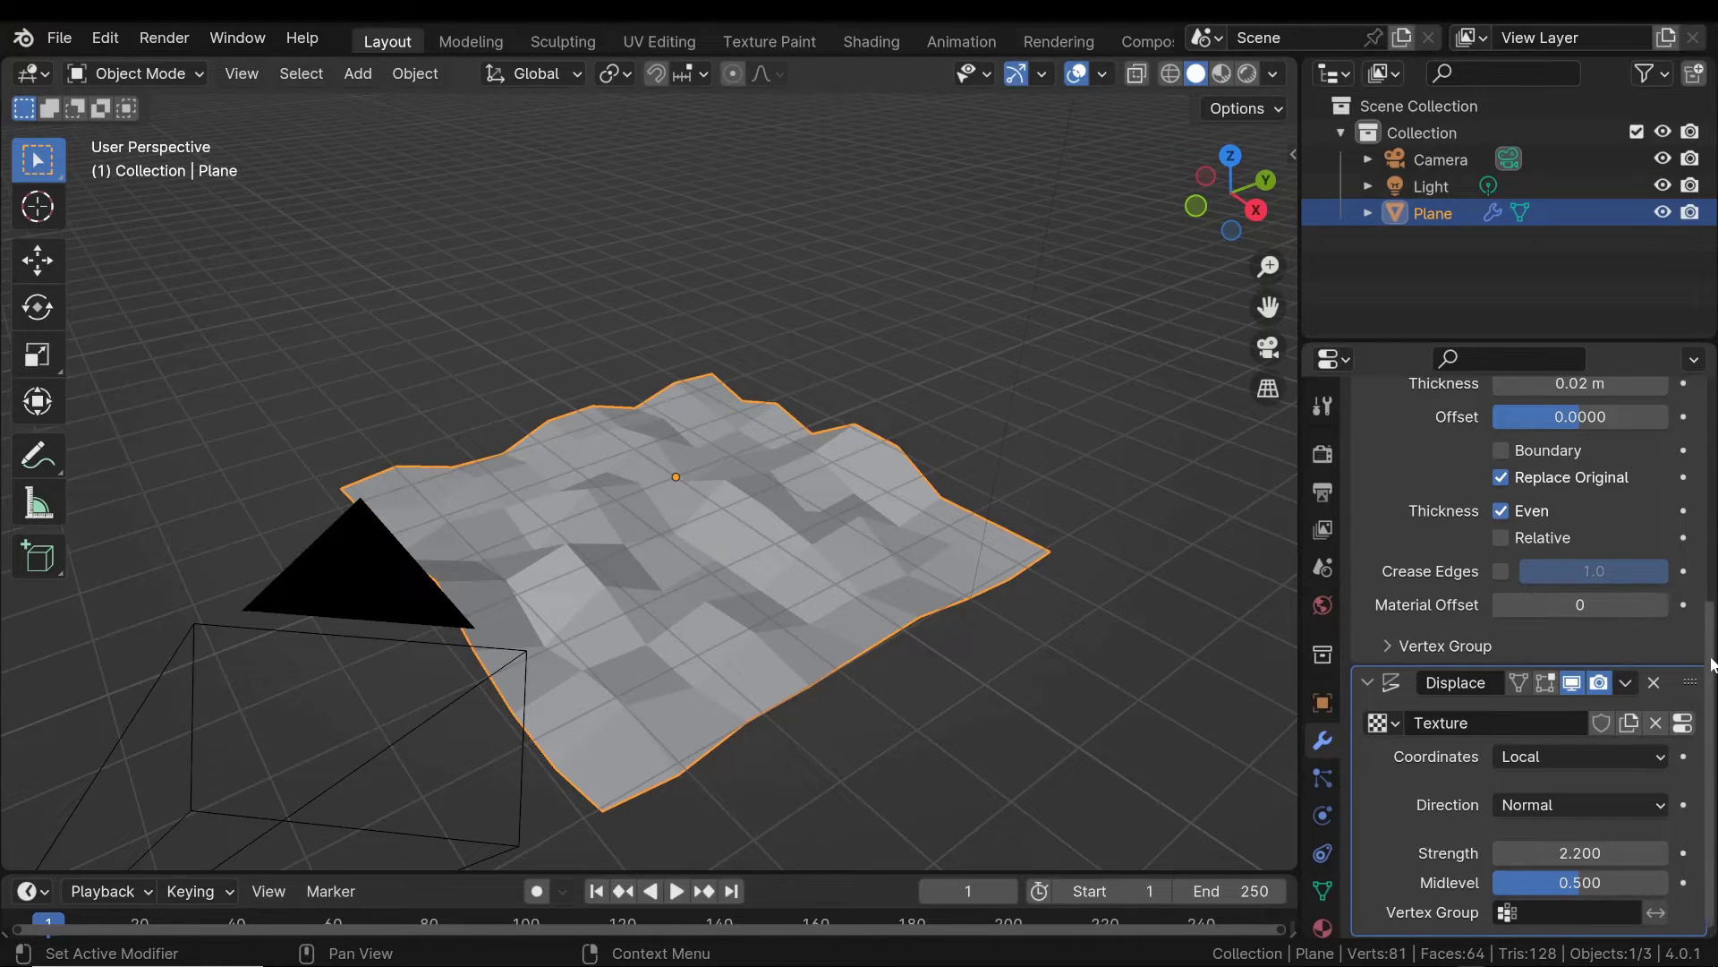
left_click_drag(1714, 666, 1708, 428)
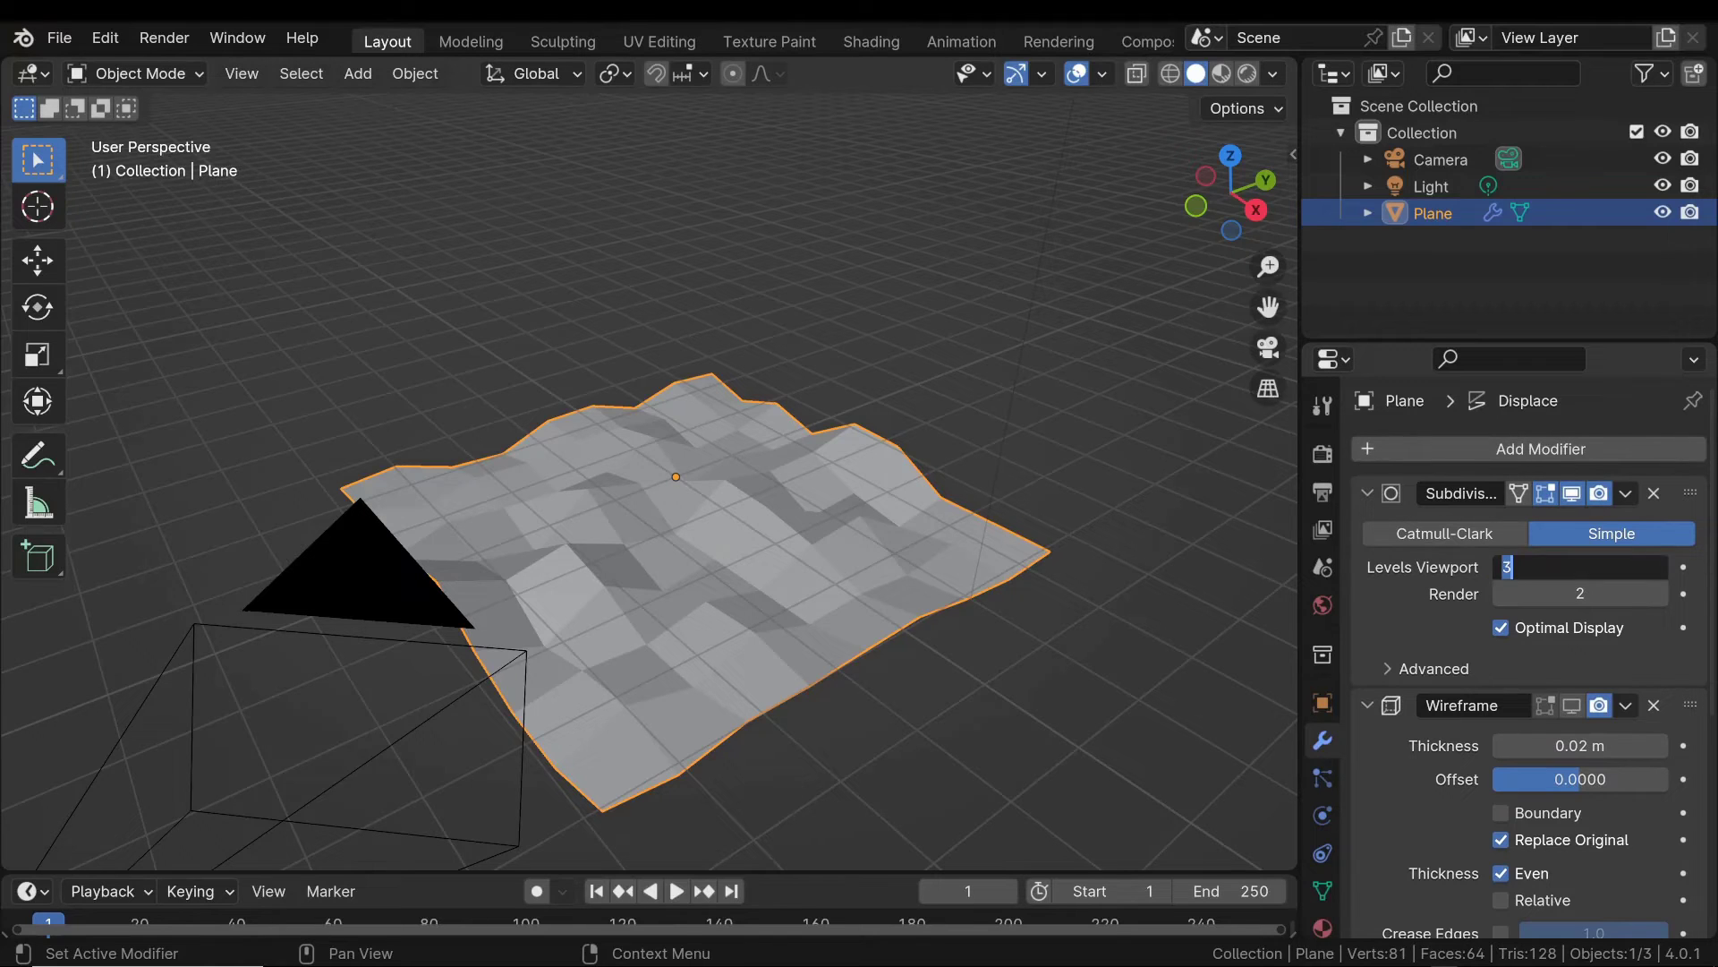
Raise subdivision Levels Viewport to 5 and set the Clouds texture size to 2.00.
left_click_drag(1580, 567, 1611, 566)
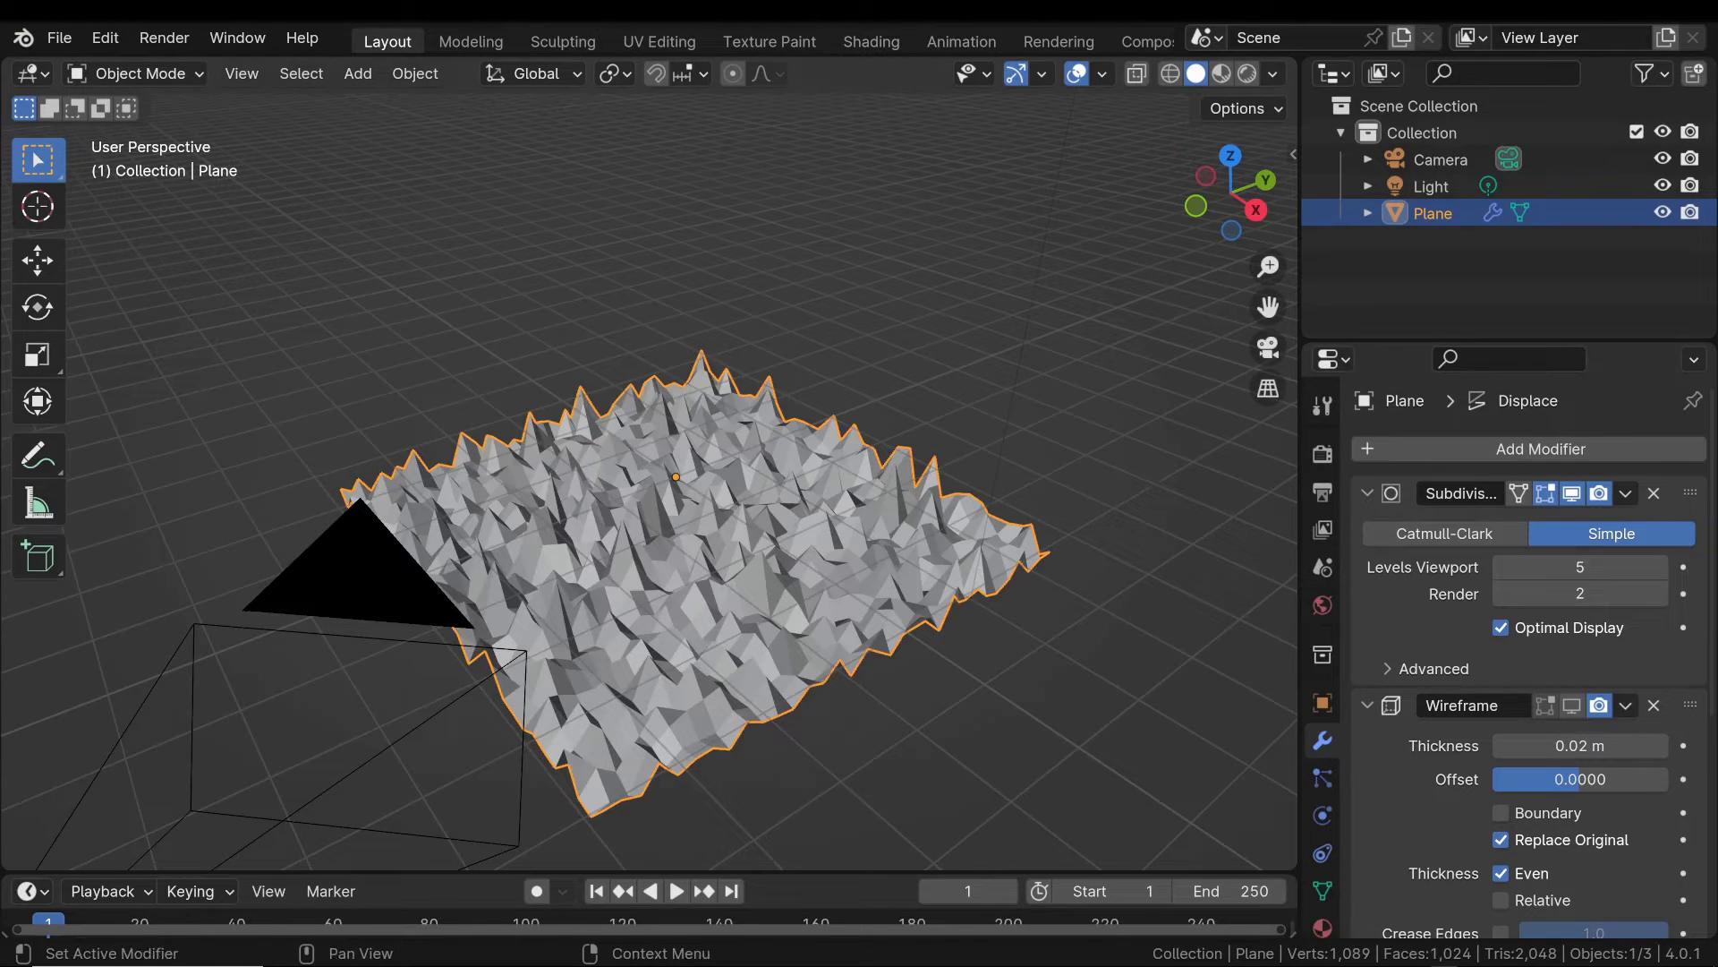
scroll(1575, 583, "down", 1)
scroll(1575, 583, "down", 4)
scroll(1576, 583, "down", 2)
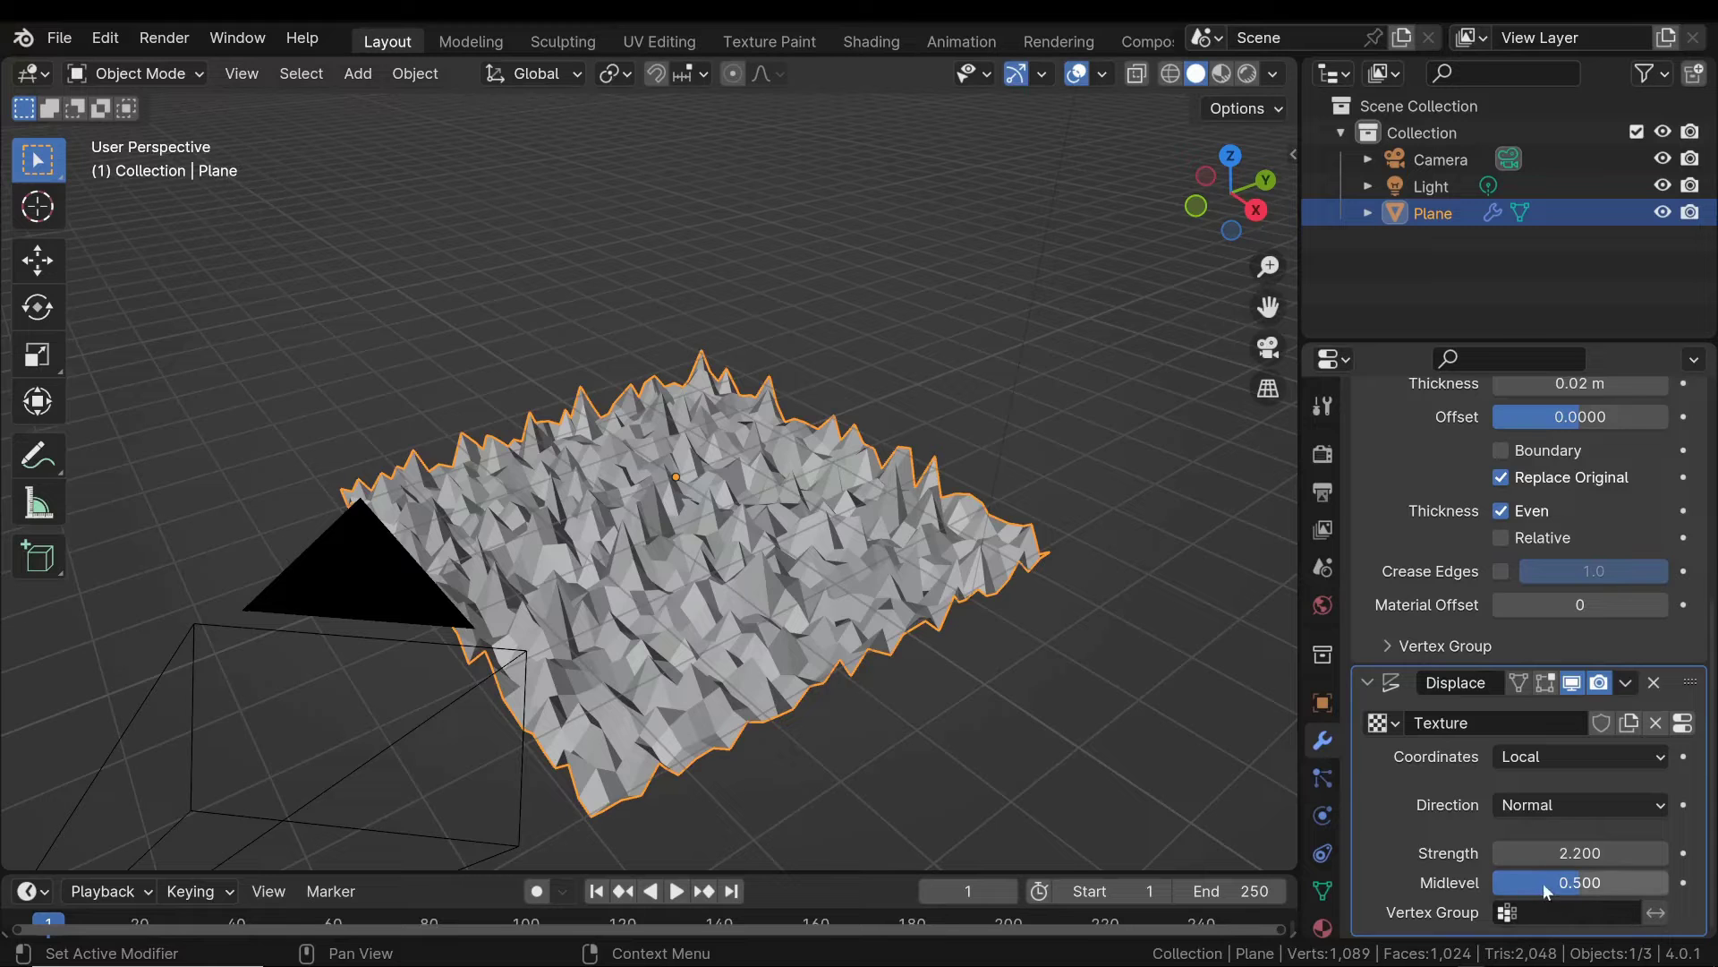
left_click(1683, 722)
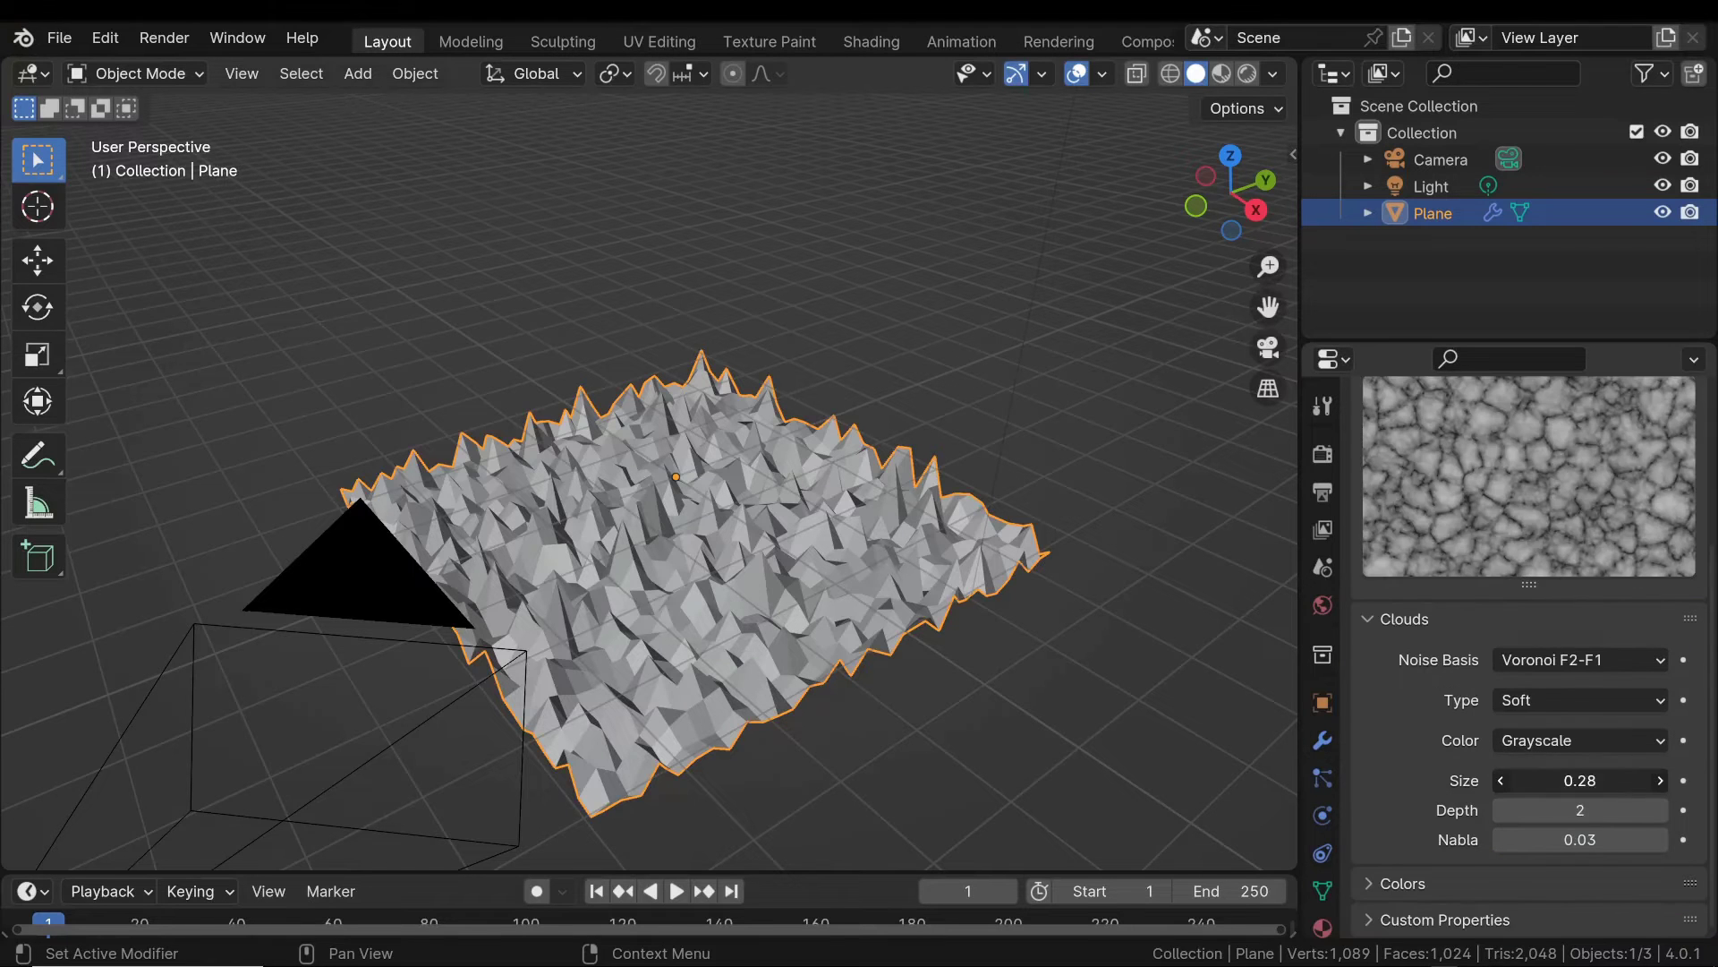
left_click_drag(1580, 781, 1646, 781)
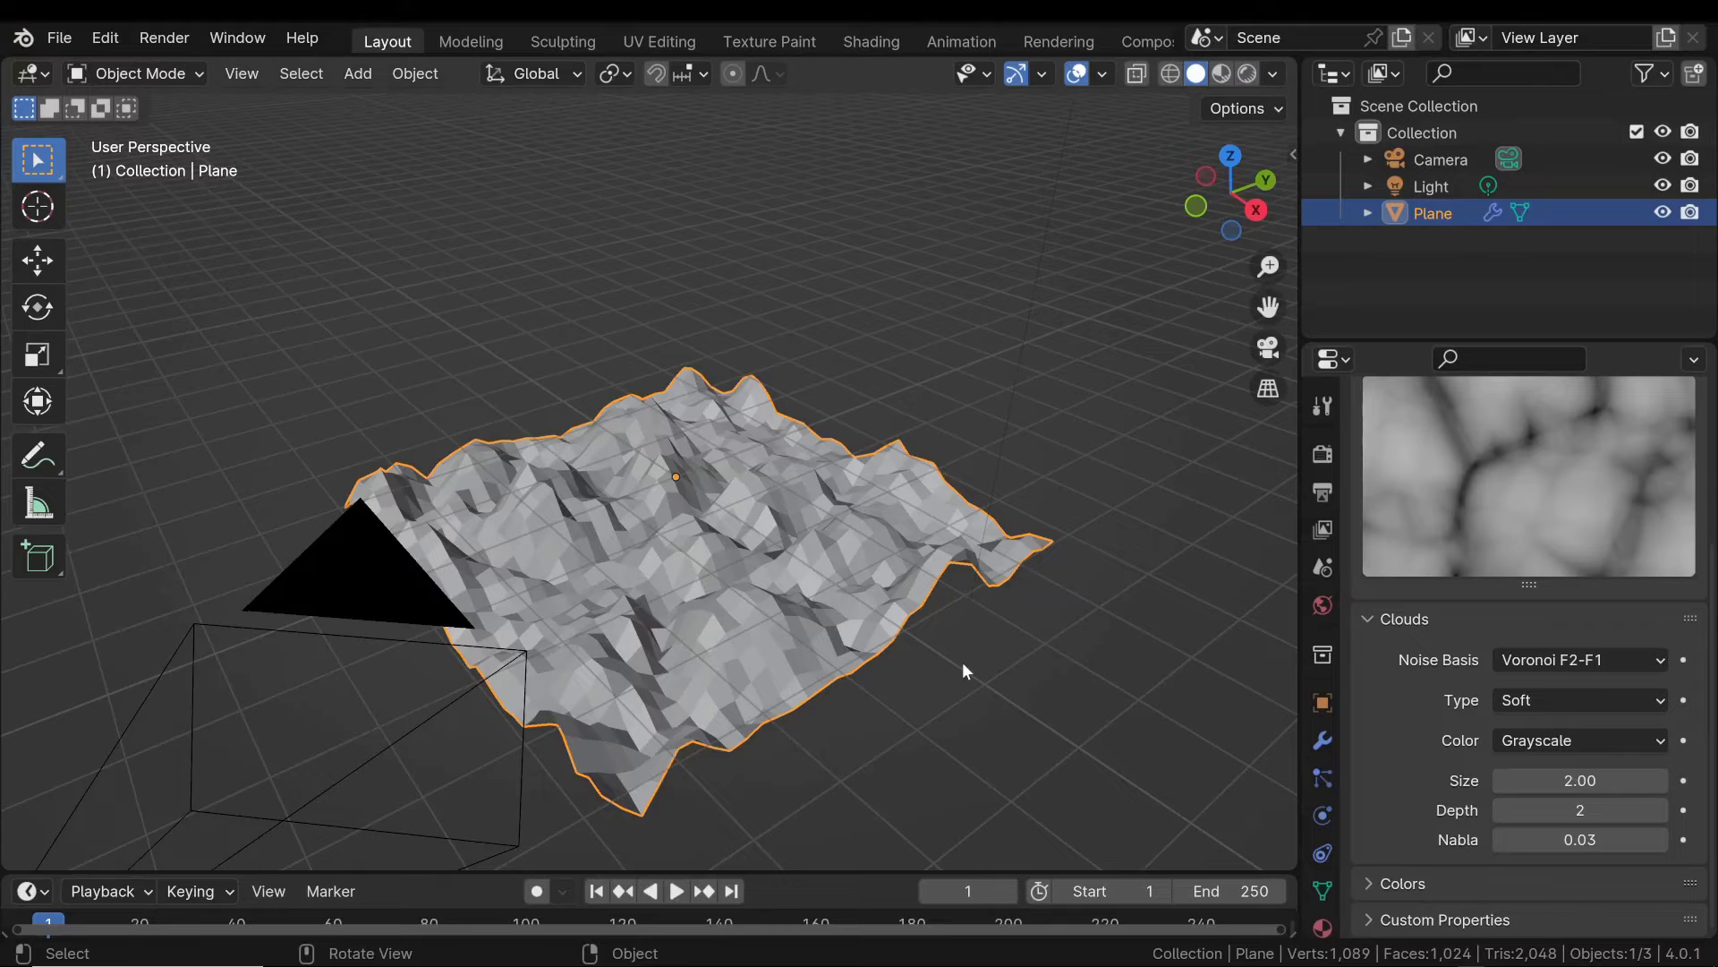
Orbit to a higher, frontal view of the displaced terrain.
mouse_move(961, 663)
middle_mouse_down()
mouse_move(918, 686)
mouse_move(847, 657)
mouse_move(1099, 580)
mouse_move(985, 621)
mouse_move(1083, 548)
mouse_move(926, 618)
mouse_move(970, 514)
mouse_move(1022, 475)
mouse_move(997, 602)
mouse_move(1185, 587)
mouse_move(1074, 593)
mouse_move(1161, 505)
mouse_move(761, 496)
mouse_move(940, 462)
mouse_move(1015, 269)
middle_mouse_up()
mouse_move(846, 449)
middle_mouse_down()
mouse_move(775, 517)
mouse_move(685, 526)
middle_mouse_up()
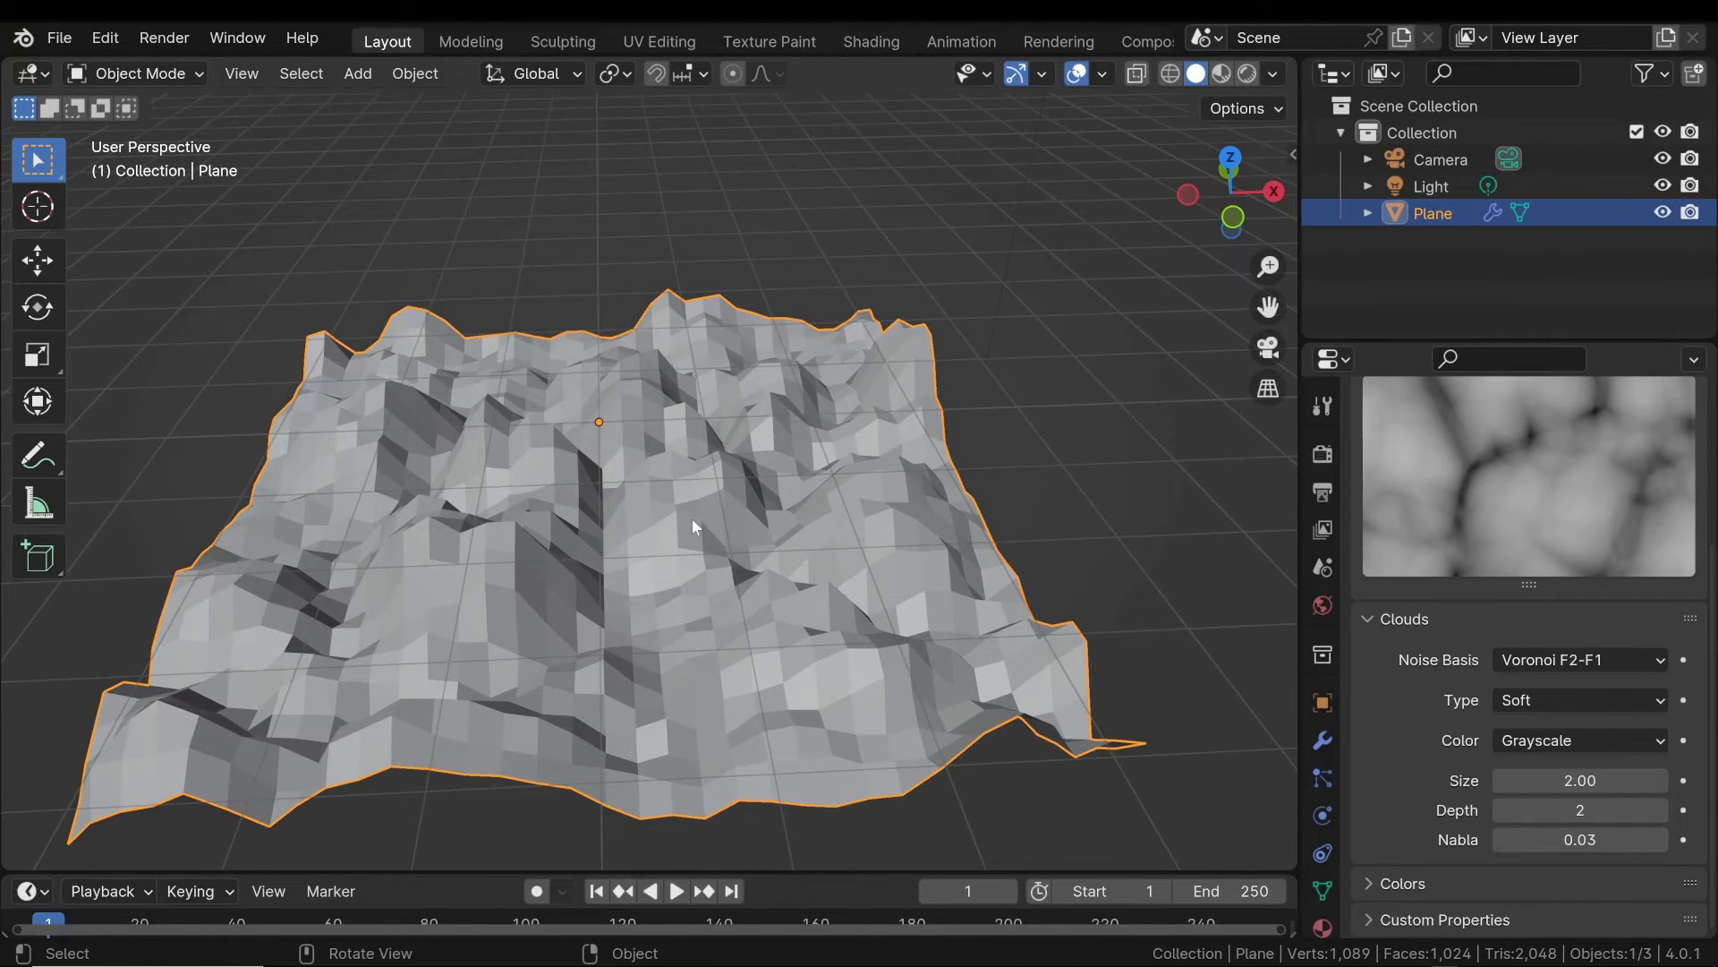
mouse_move(811, 503)
middle_mouse_down()
mouse_move(732, 582)
mouse_move(945, 433)
mouse_move(823, 474)
middle_mouse_up()
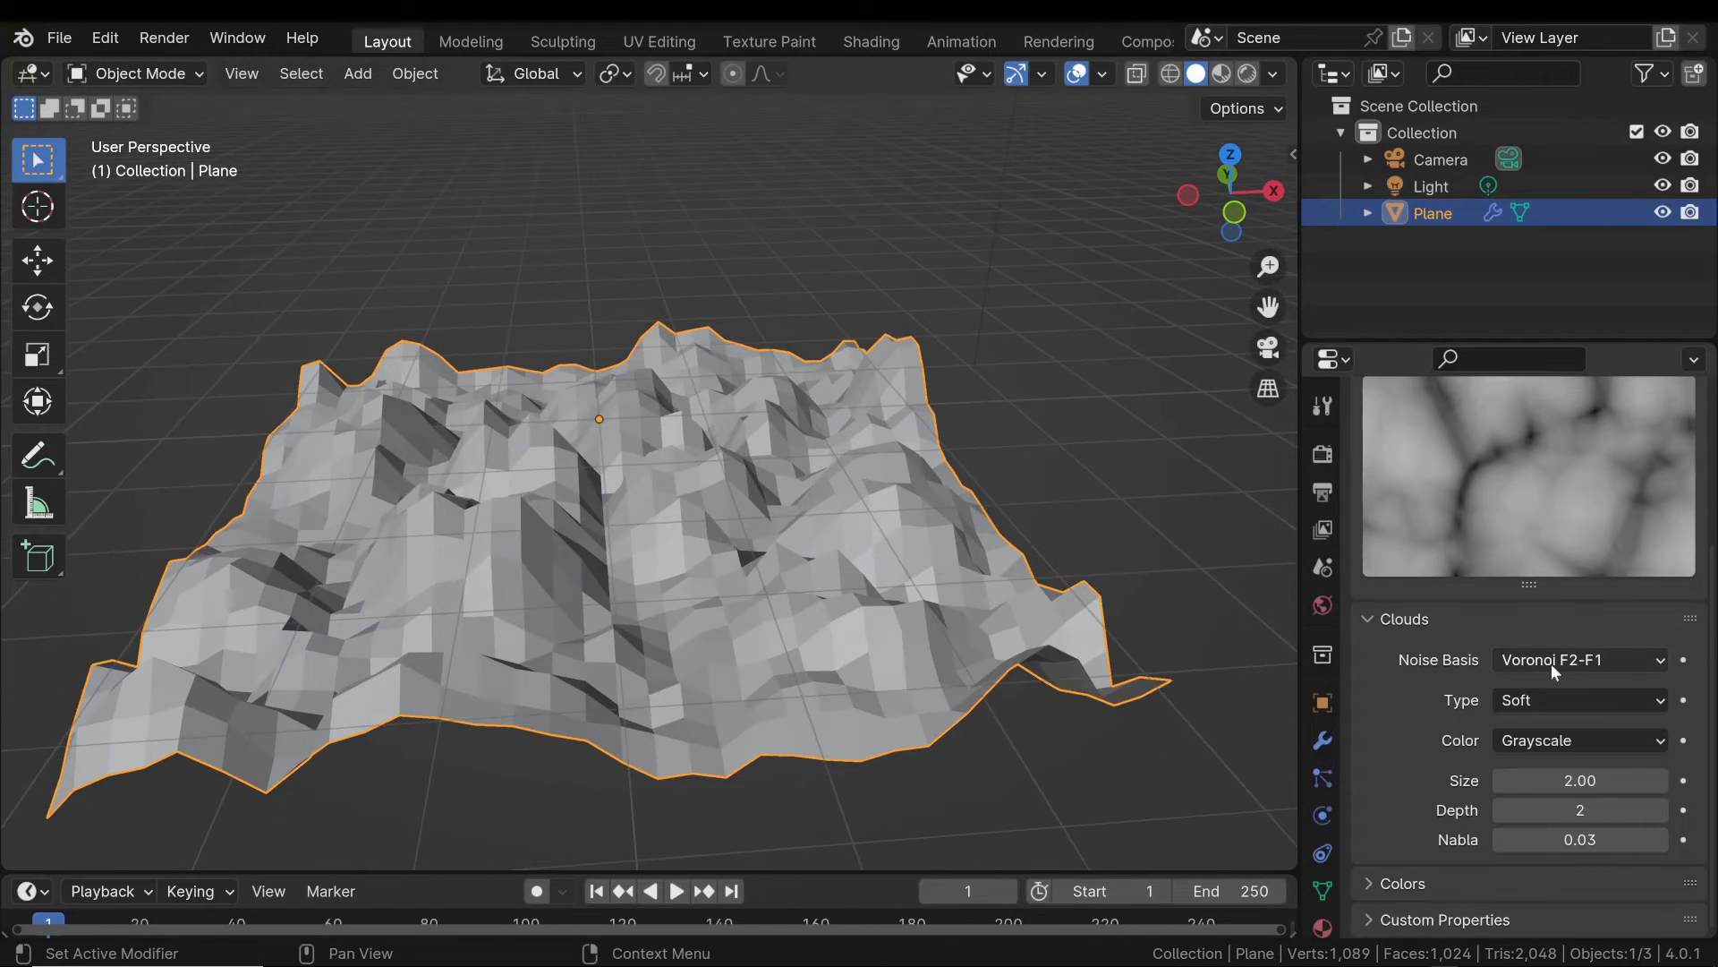
Return to the modifier stack scrolled to the top.
left_click(1326, 735)
scroll(1533, 663, "up", 4)
scroll(1533, 663, "up", 2)
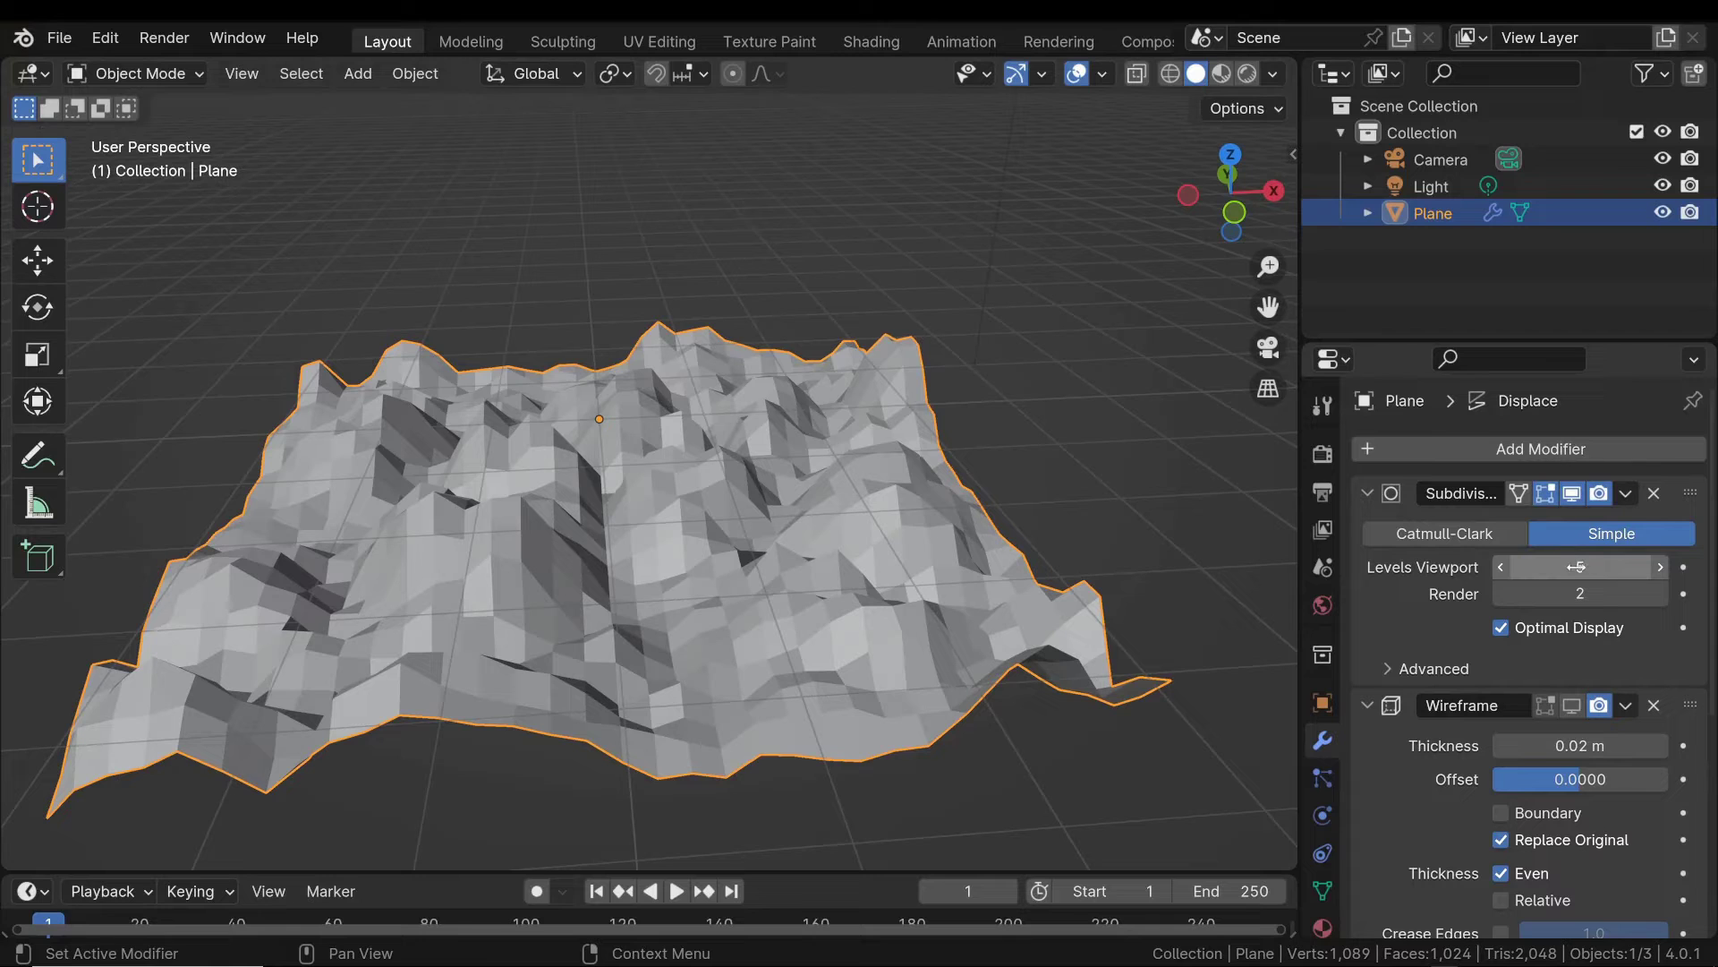
Set the terrain's viewport subdivision level to 8 and orbit to inspect the finer mountains.
left_click(1548, 569)
type("8")
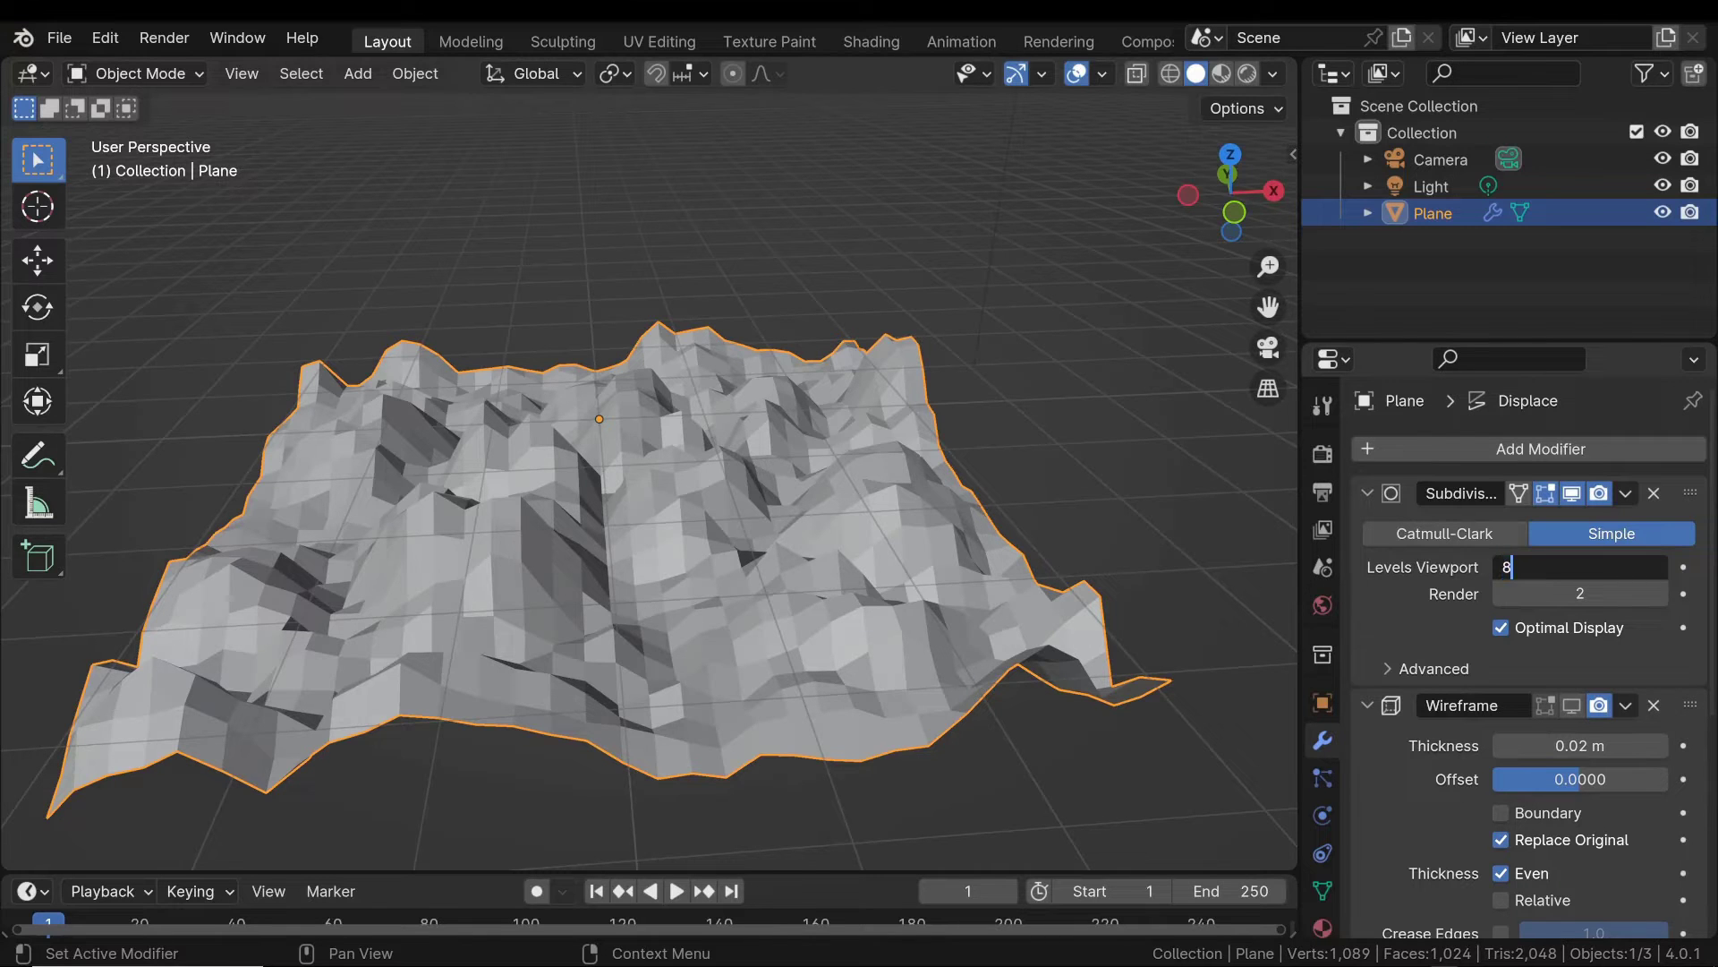
key("Return")
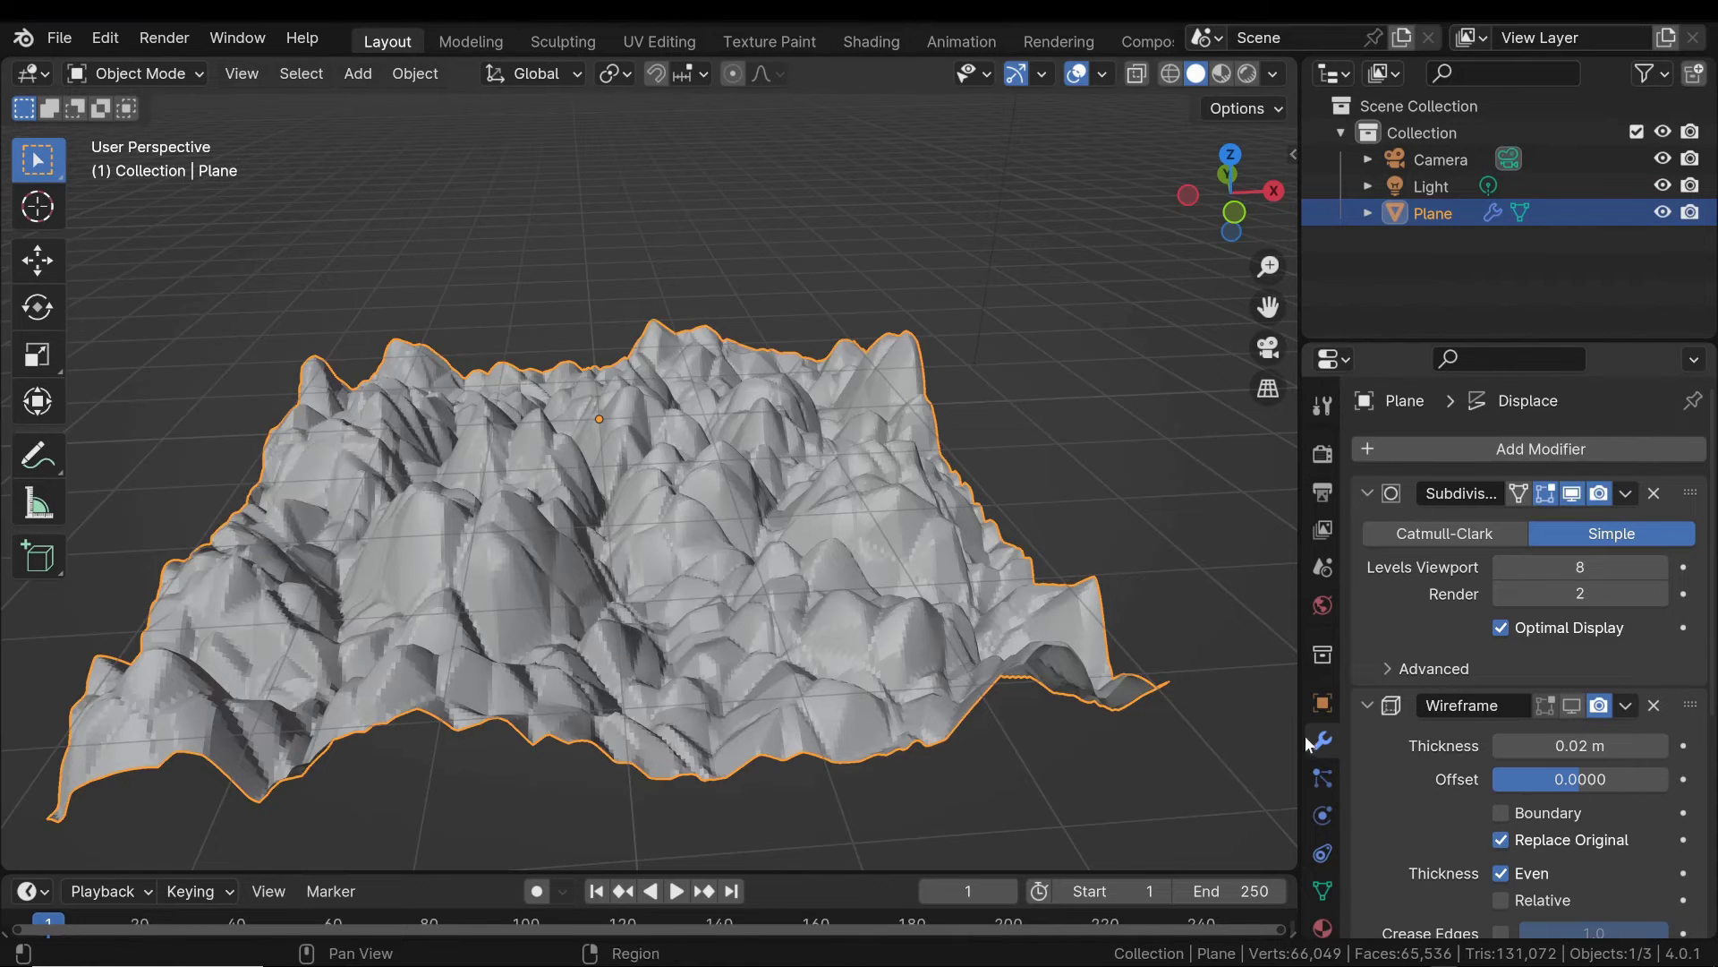
mouse_move(1183, 685)
middle_mouse_down()
mouse_move(771, 566)
mouse_move(705, 569)
mouse_move(1020, 458)
middle_mouse_up()
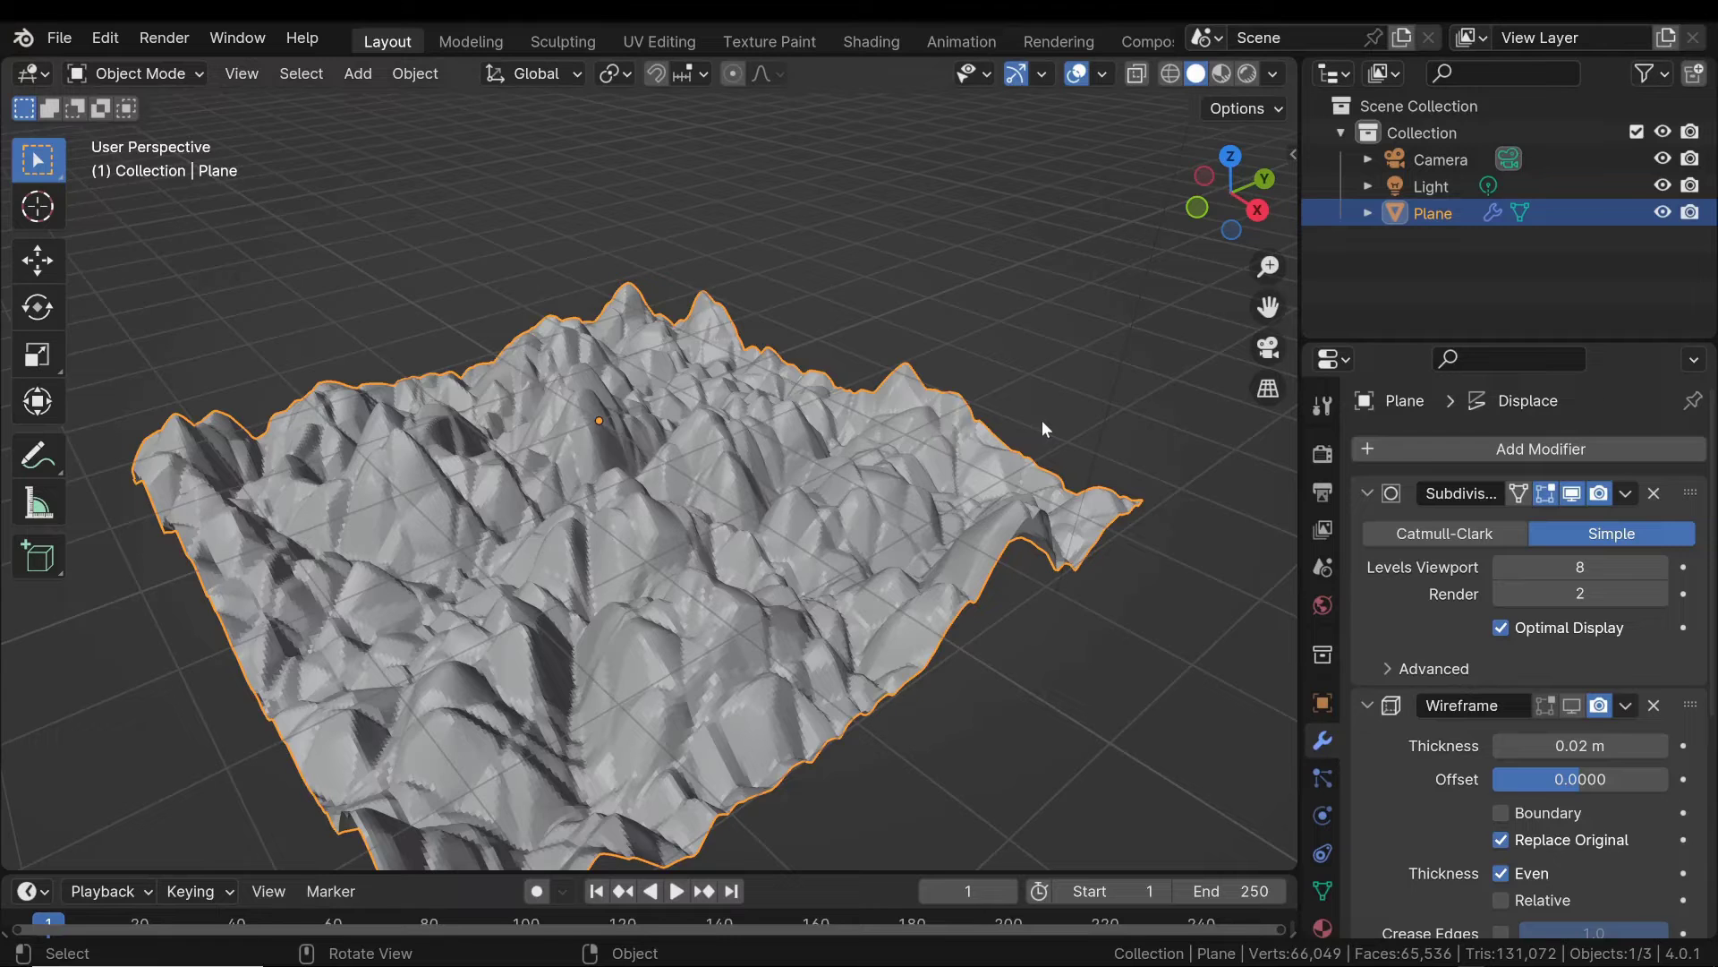
Add a new plane in the free space beside the terrain.
scroll(1020, 485, "down", 2)
scroll(1031, 482, "down", 2)
mouse_move(1032, 481)
middle_mouse_down("shift")
mouse_move(761, 376)
mouse_move(923, 442)
middle_mouse_up("shift")
key("shift+a")
left_click(1022, 444)
key("g")
left_click(93, 502)
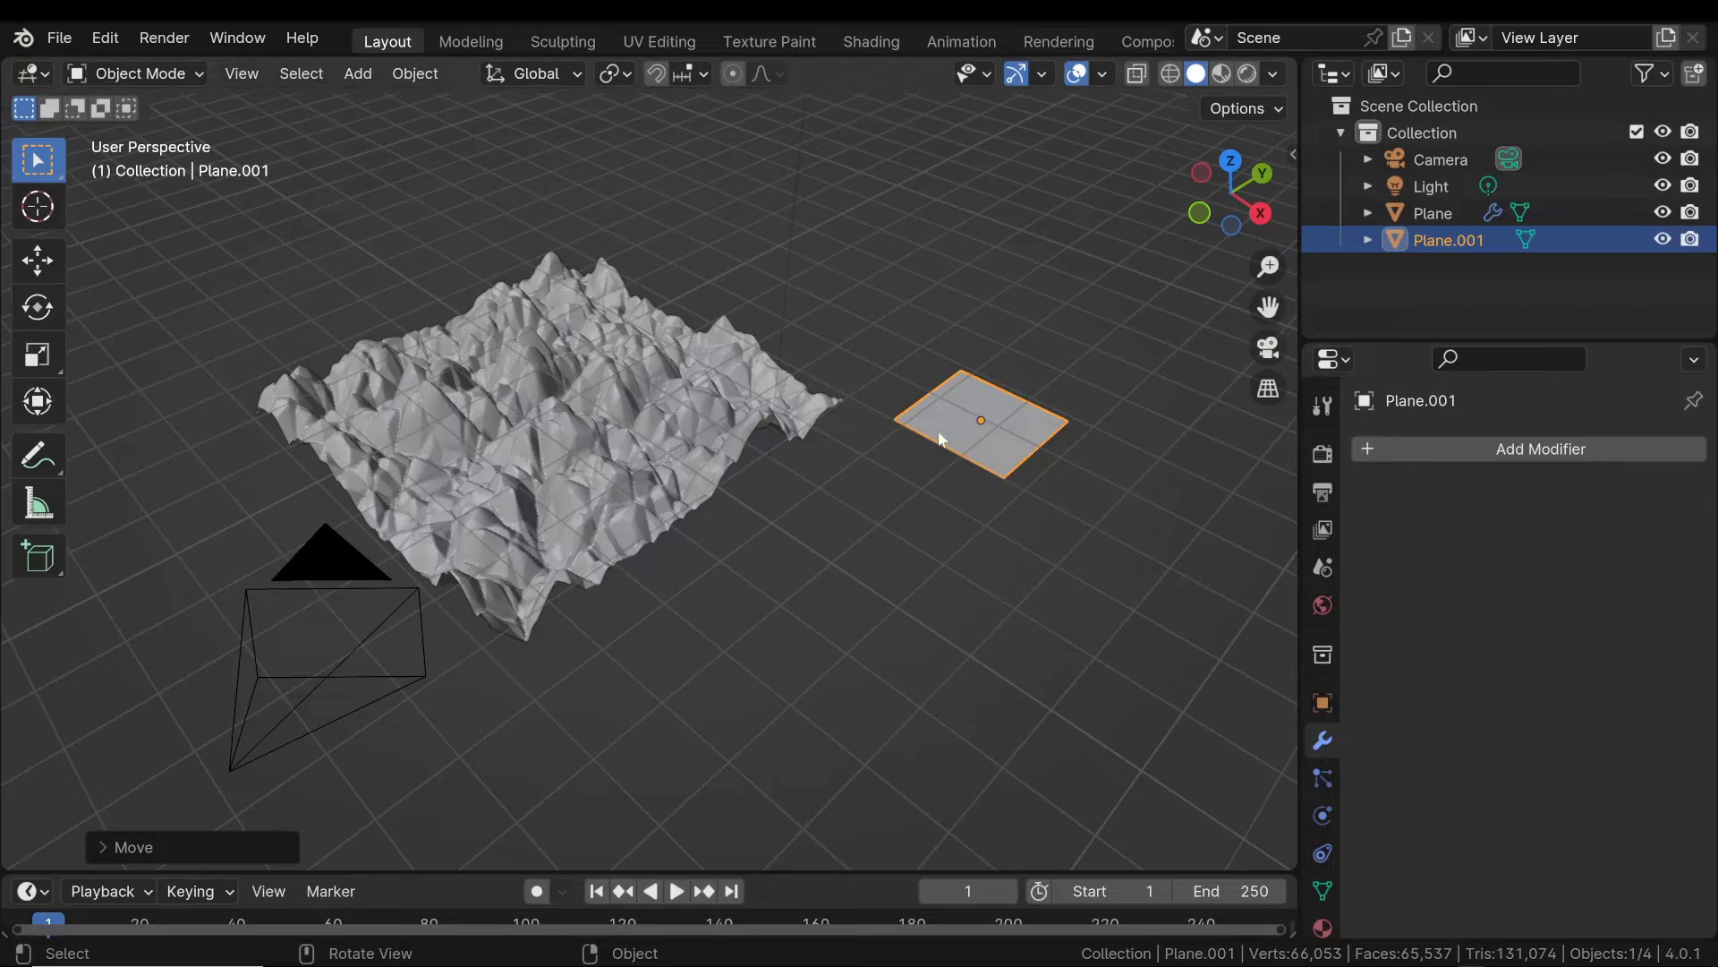
Scale the new plane up about 2.5 times and move it right of the terrain.
key("s")
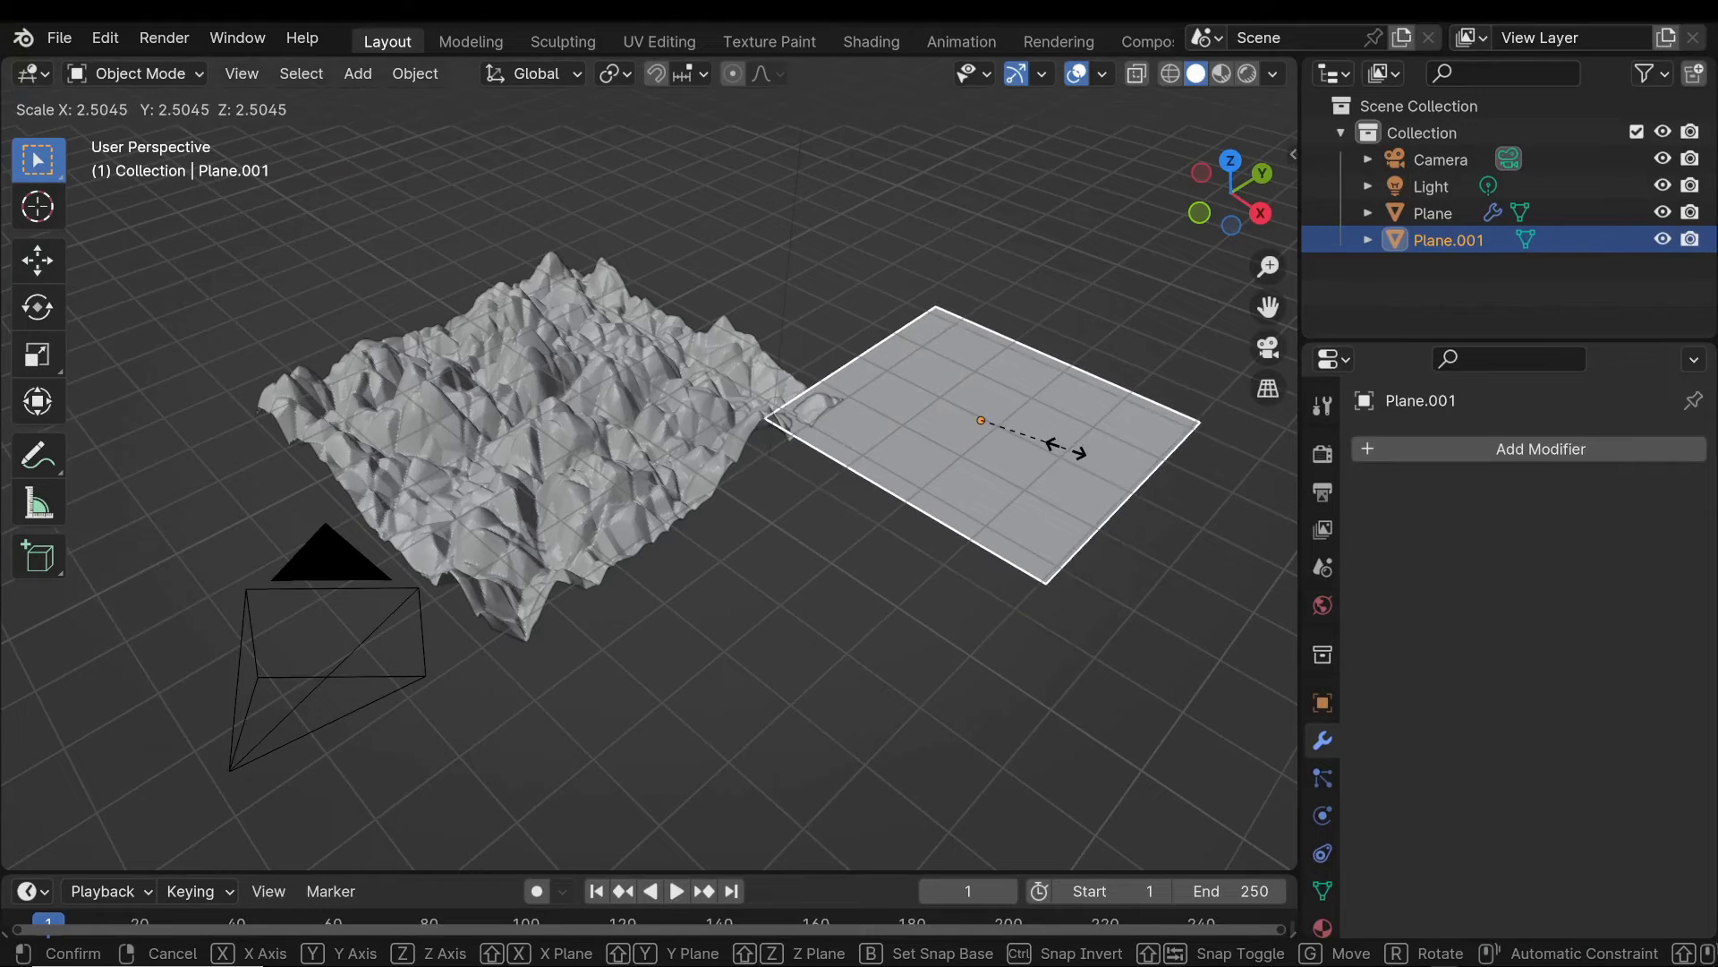
left_click(1063, 447)
key("g")
left_click(940, 118)
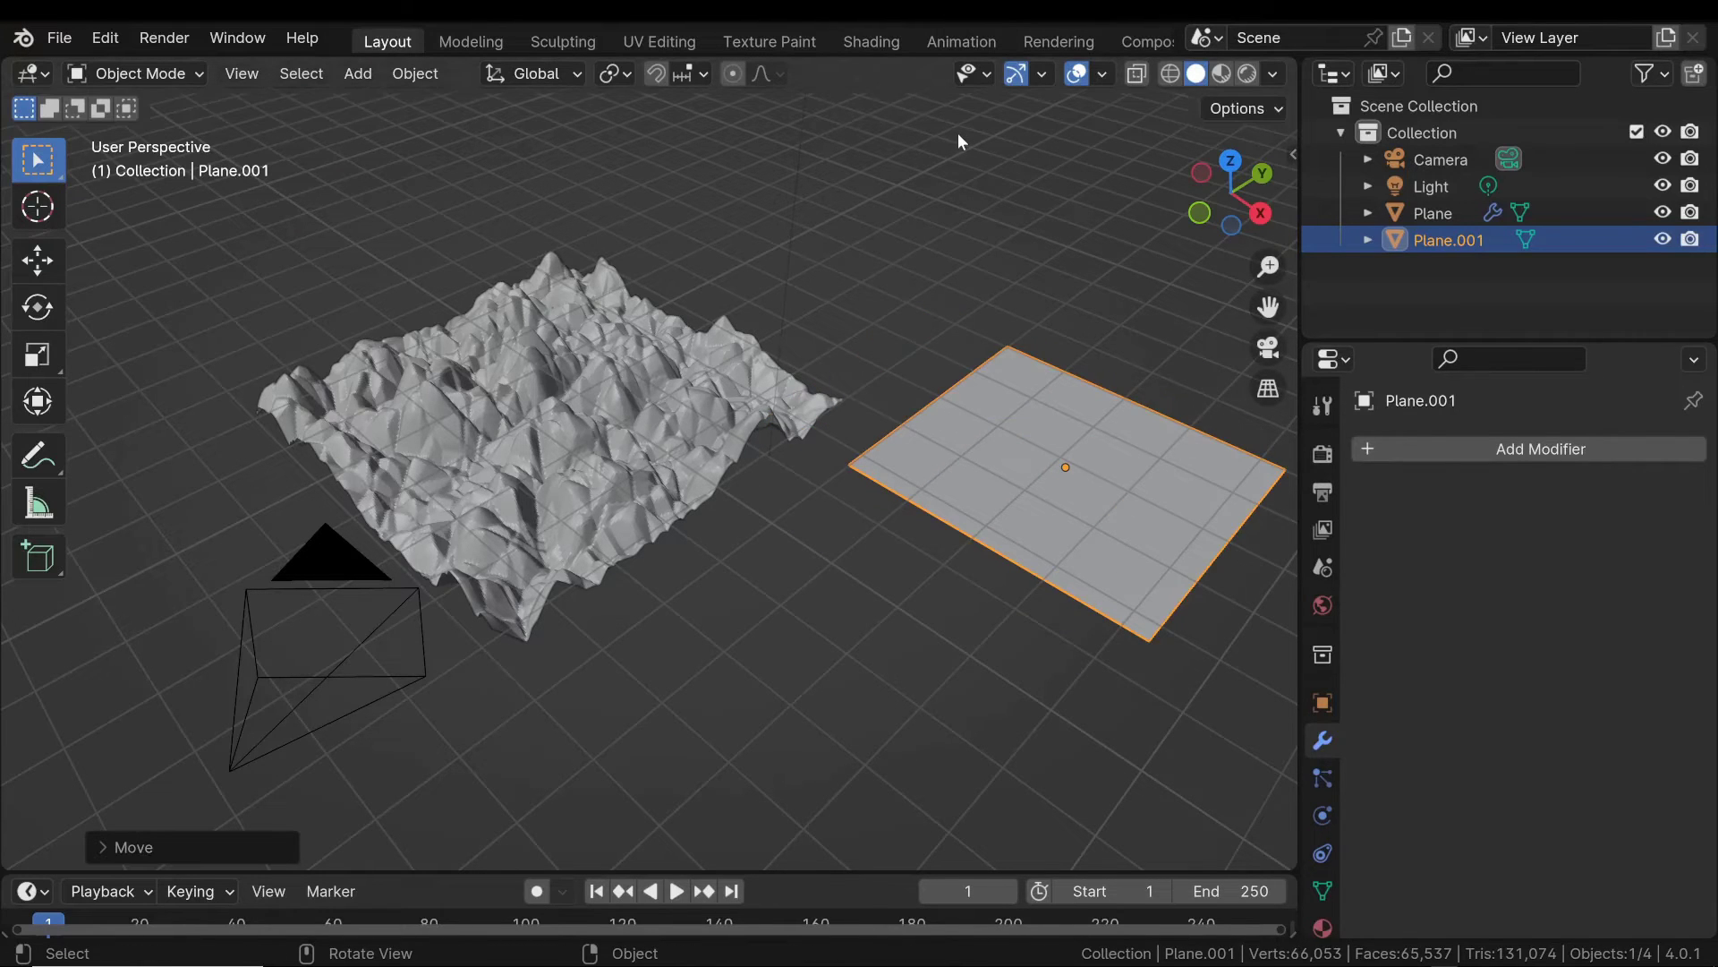
left_click(871, 42)
Create a new material for the second plane and lay out its Principled BSDF and Material Output nodes.
left_click(937, 579)
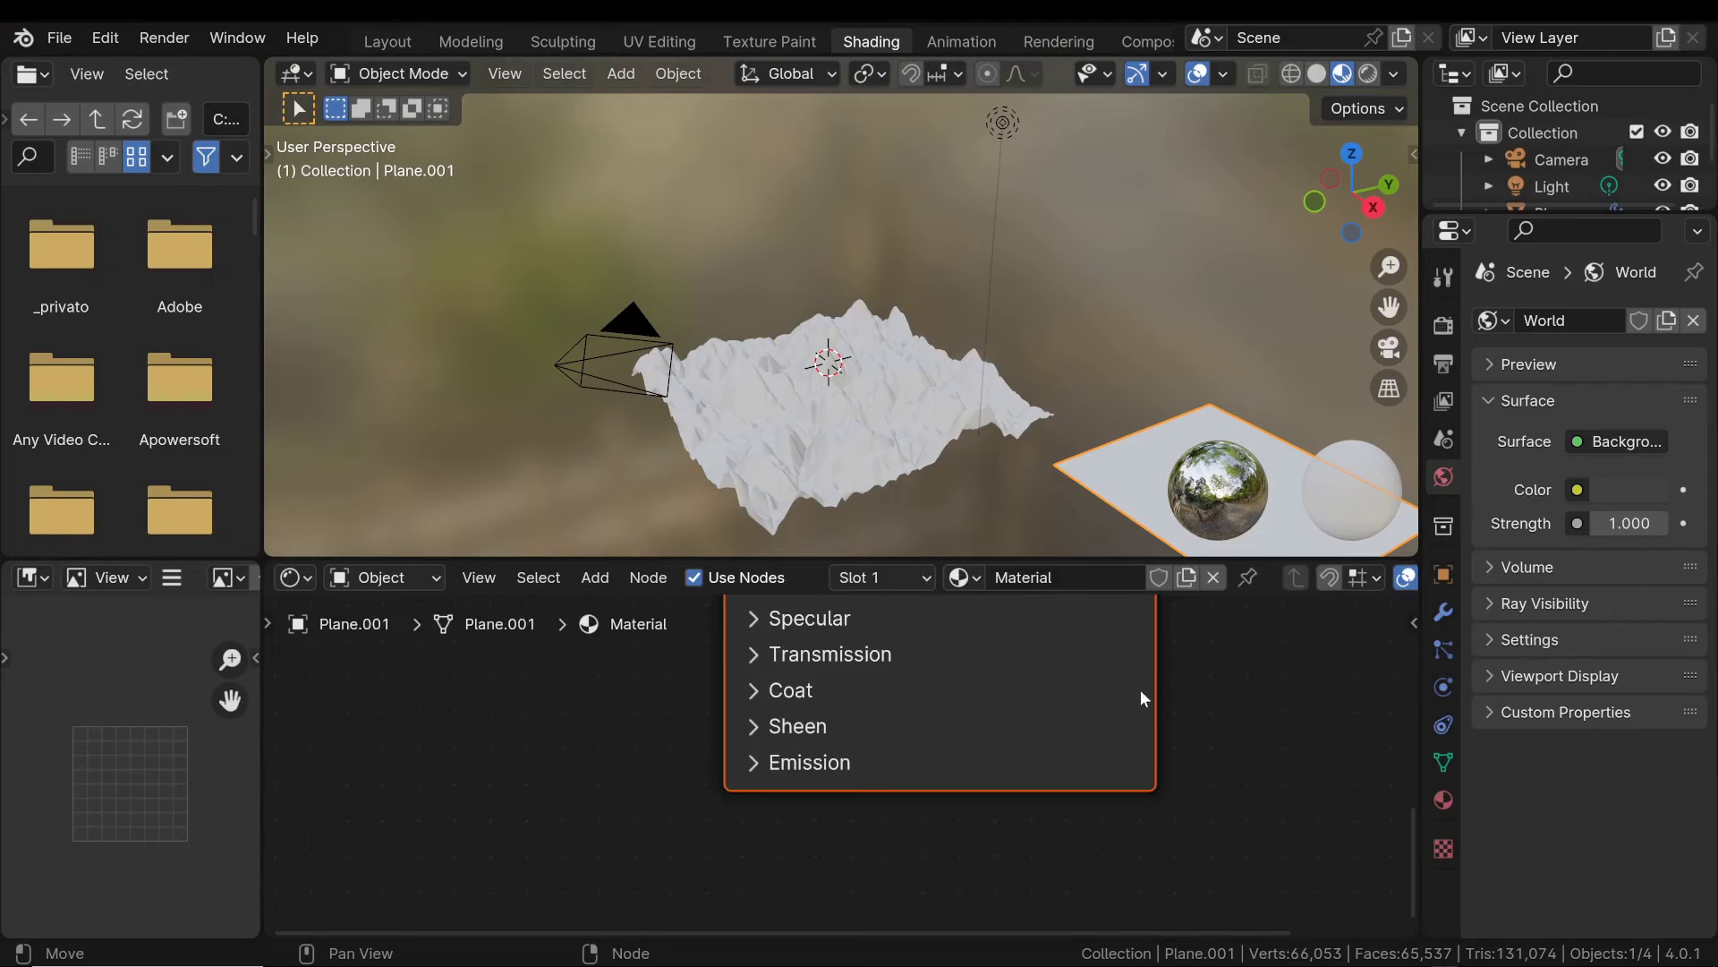
scroll(1141, 690, "down", 3)
left_click_drag(261, 358, 0, 358)
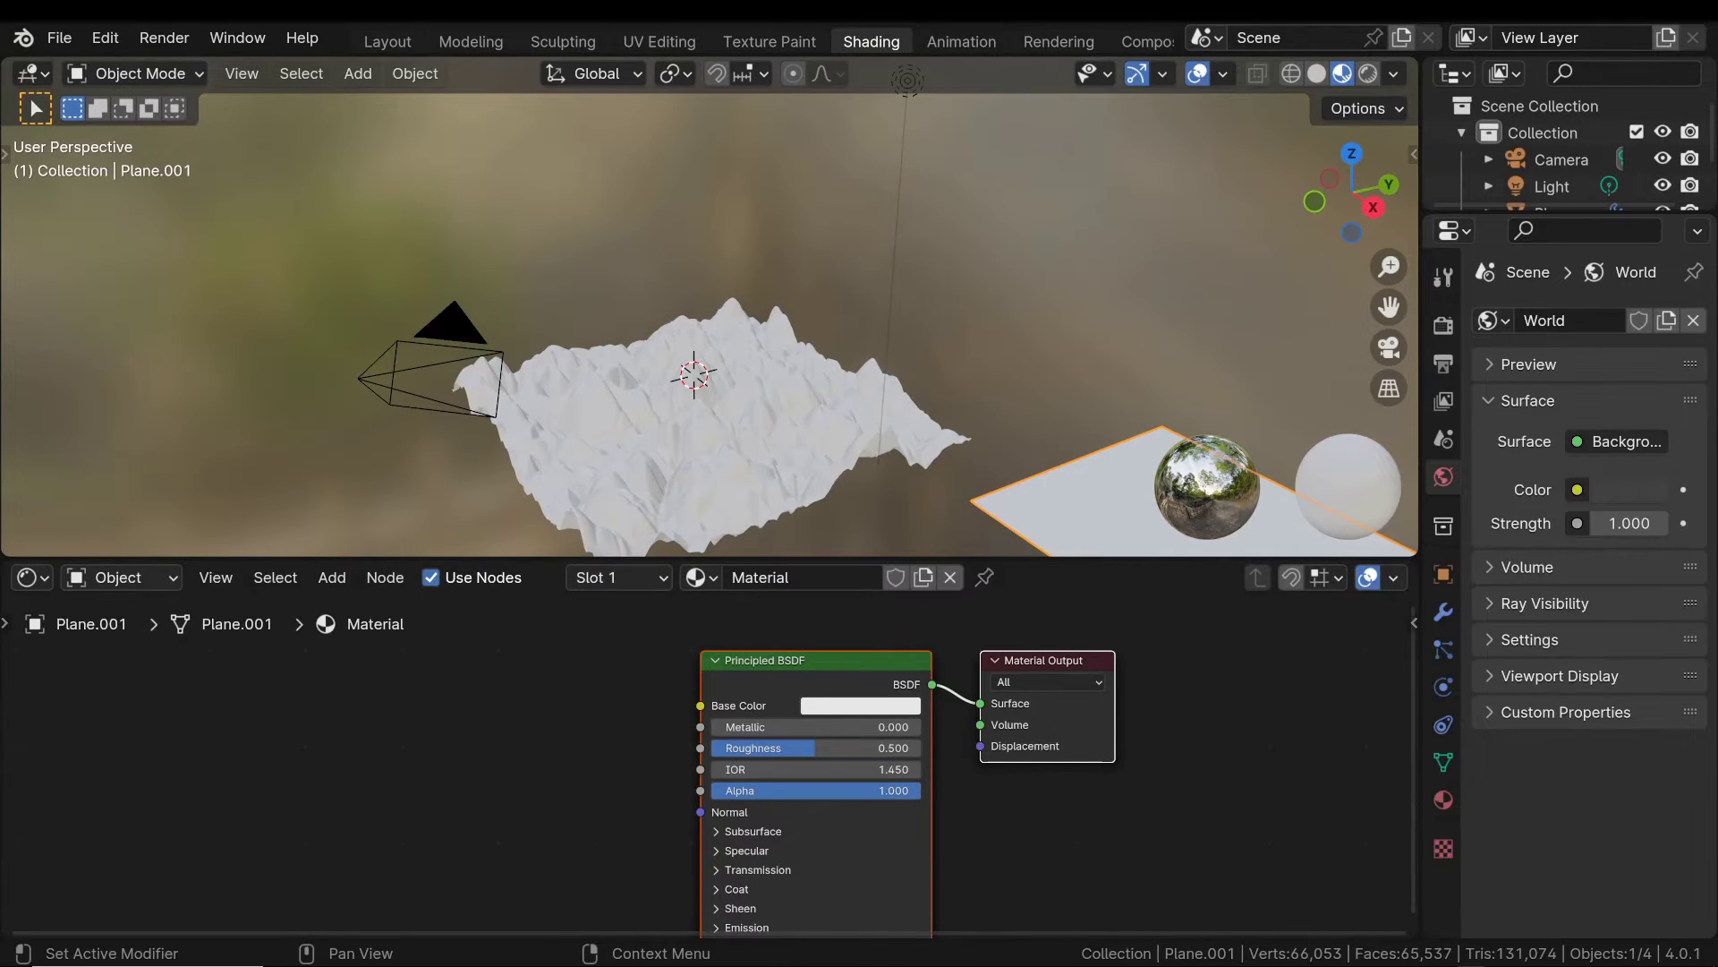
mouse_move(1043, 661)
left_mouse_down()
mouse_move(1023, 650)
mouse_move(1090, 647)
left_mouse_up()
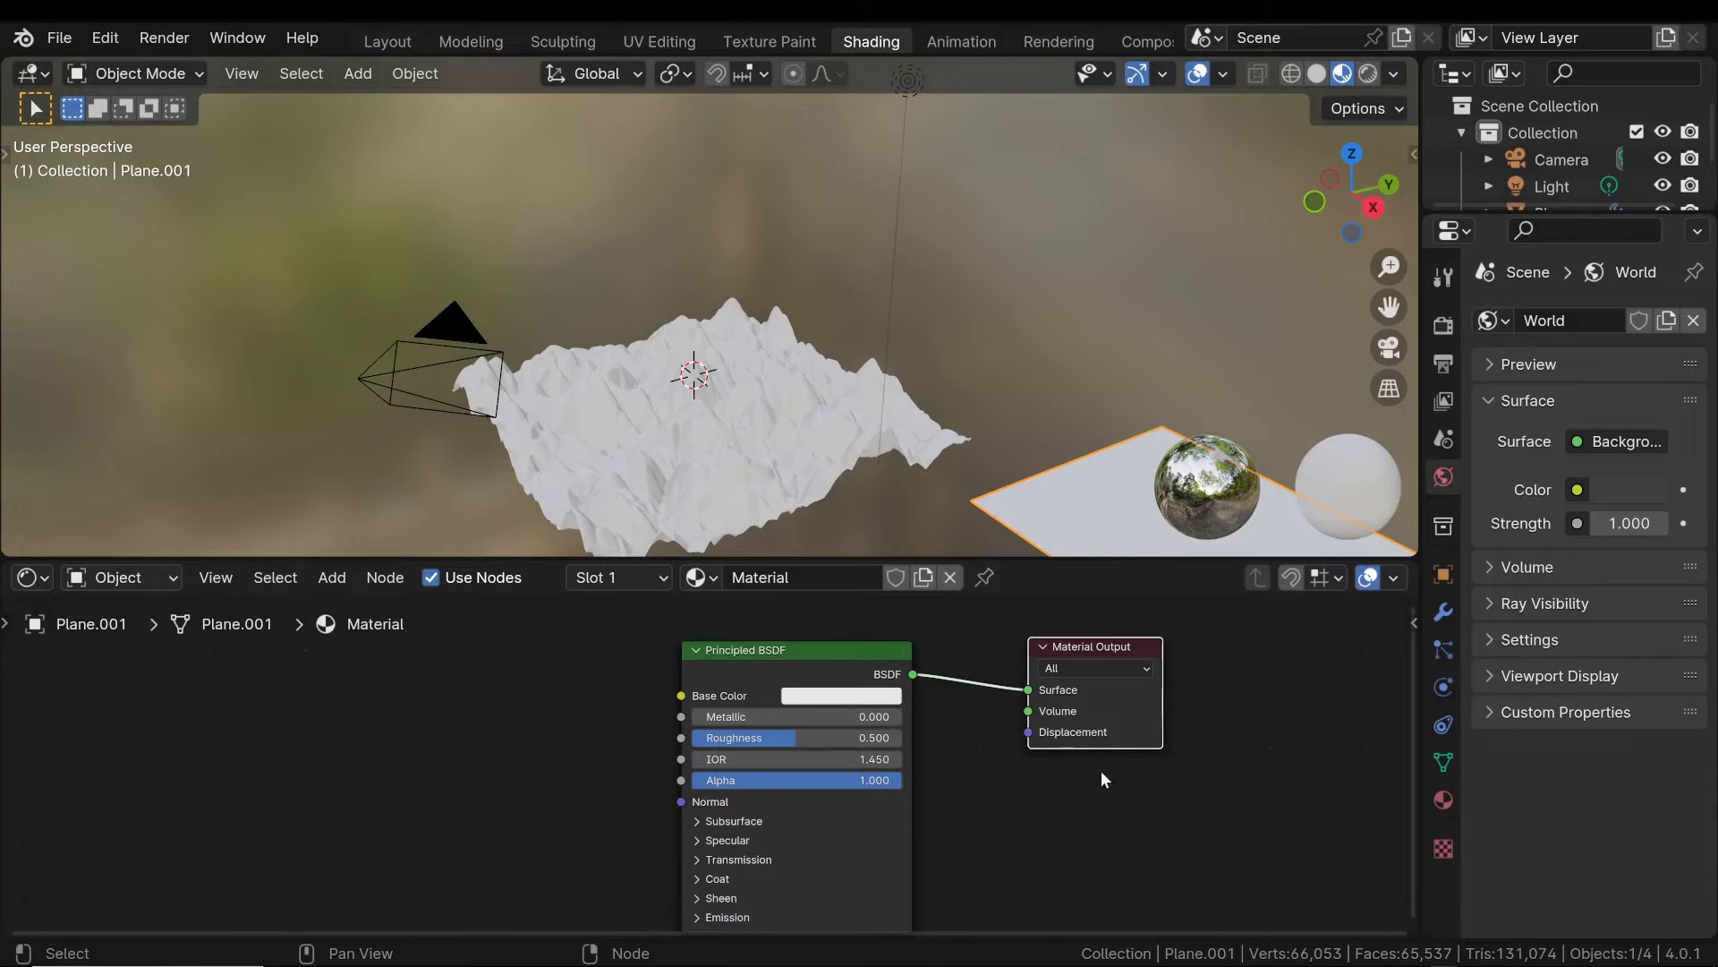
scroll(1100, 761, "up", 1)
scroll(1100, 761, "up", 1)
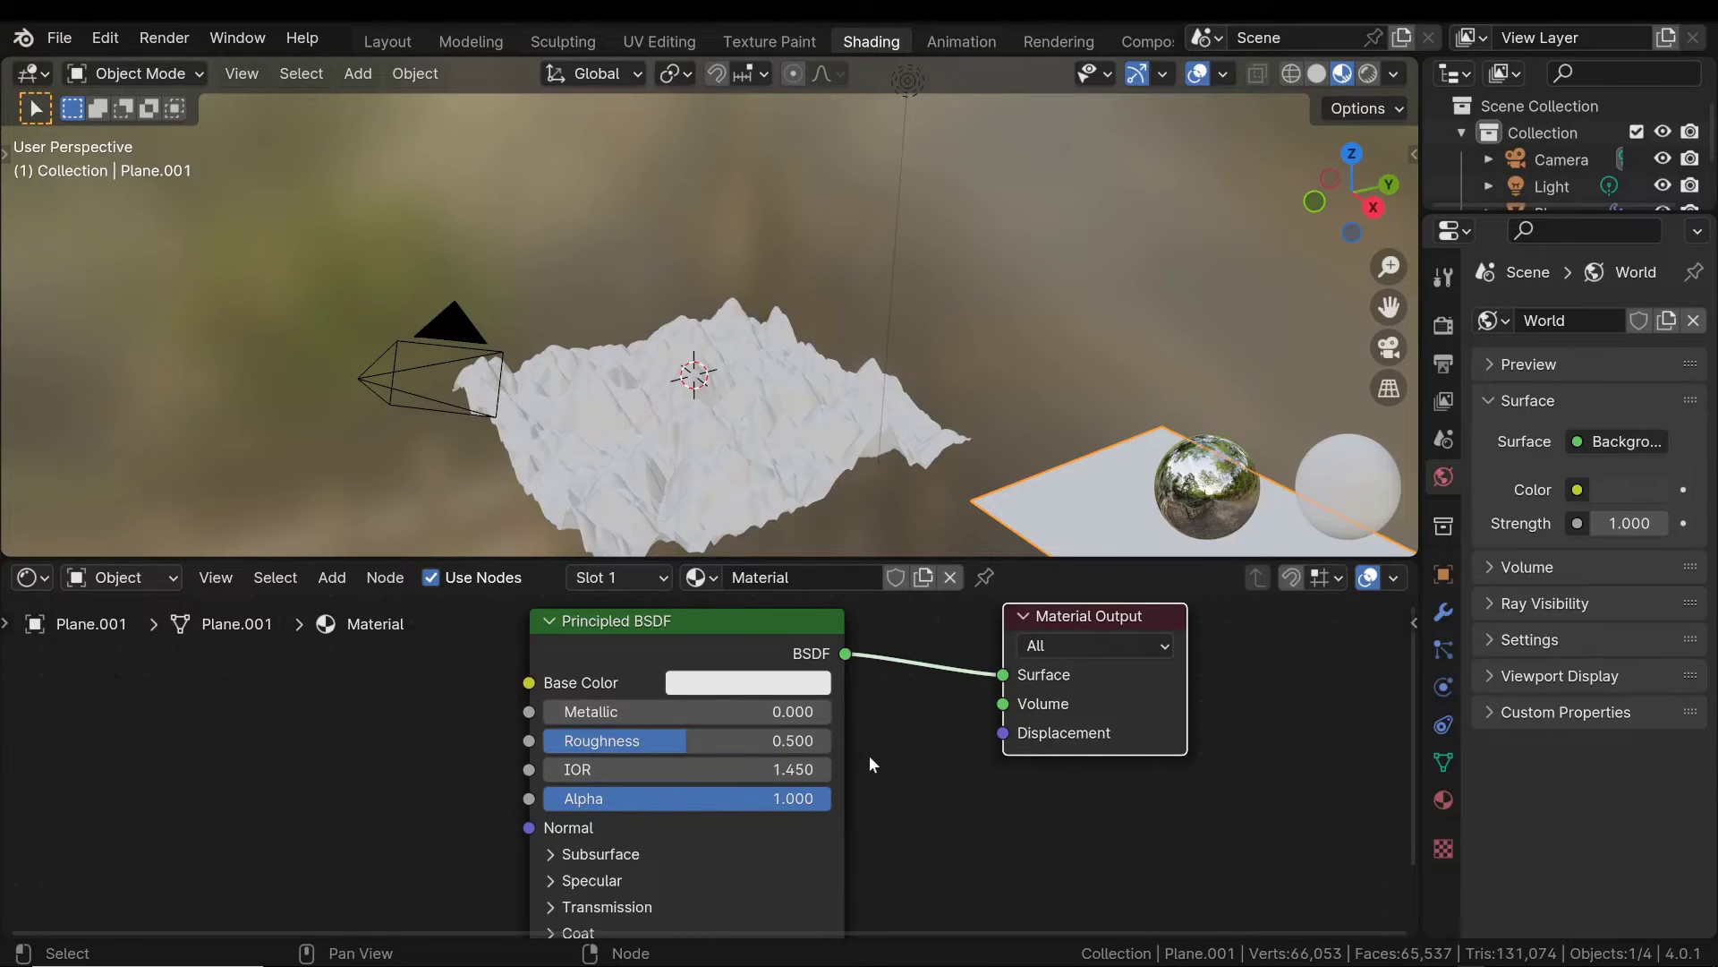
Reselect the flat plane and frame both planes in the 3D view.
left_click(699, 390)
mouse_move(699, 389)
middle_mouse_down()
mouse_move(776, 392)
mouse_move(745, 414)
middle_mouse_up()
left_click(1050, 488)
middle_click_drag(1046, 480, 897, 399, "shift")
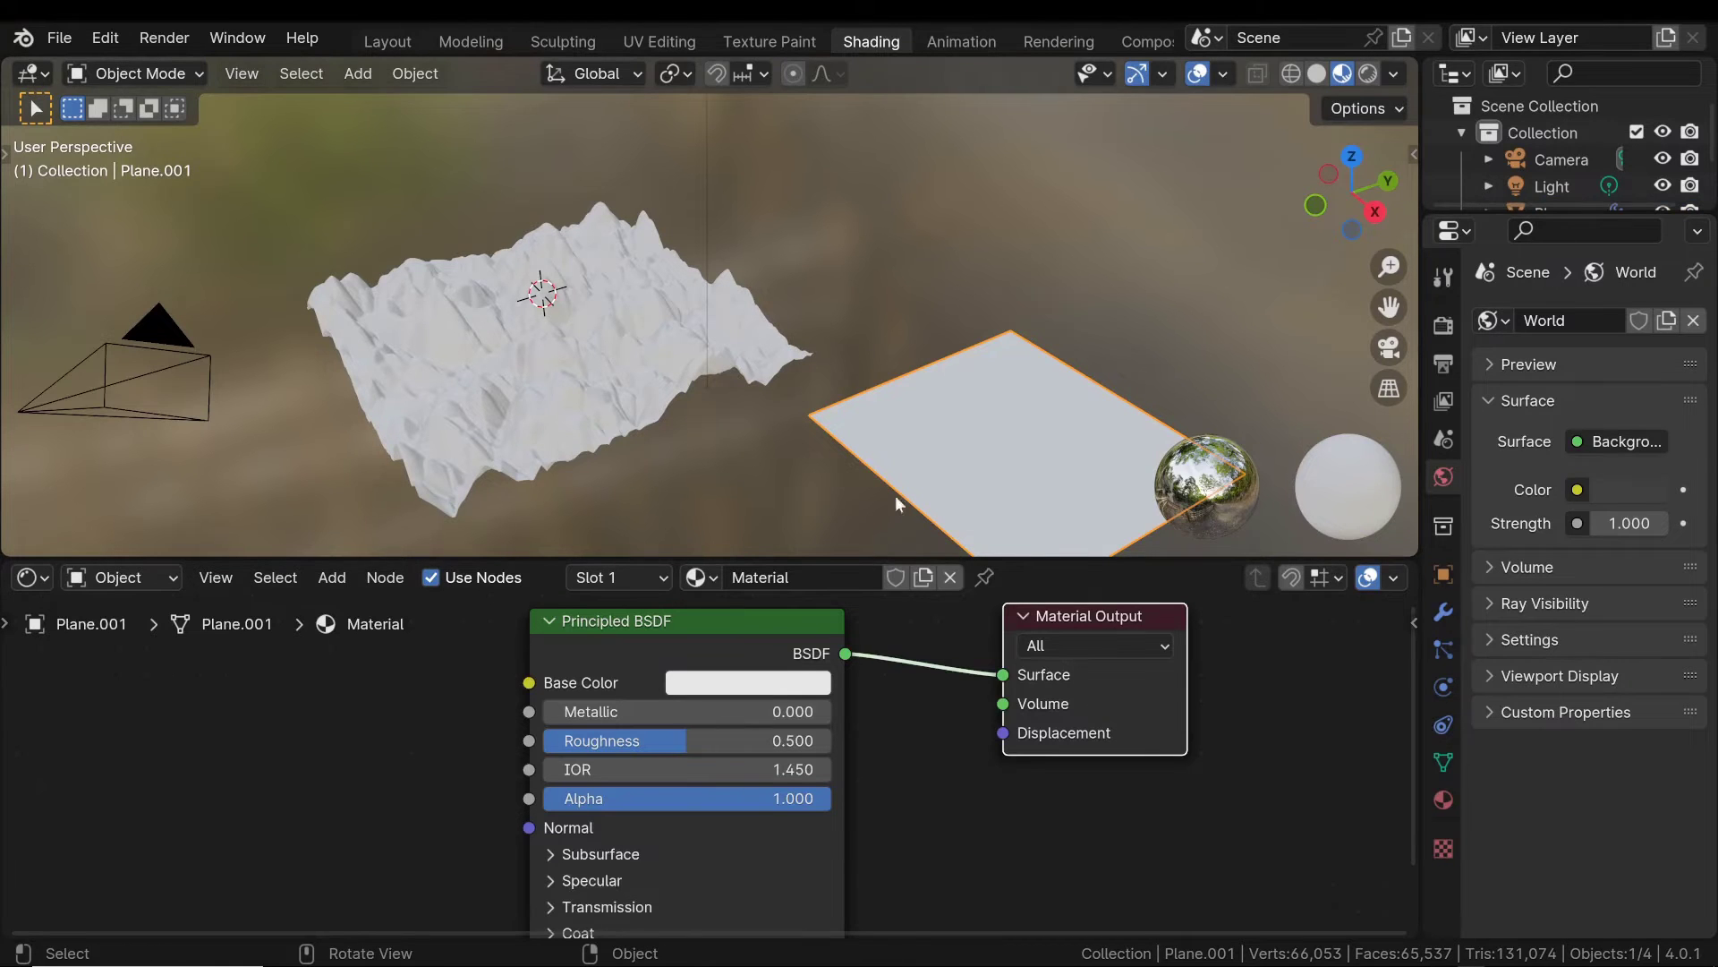
scroll(1081, 737, "down", 1)
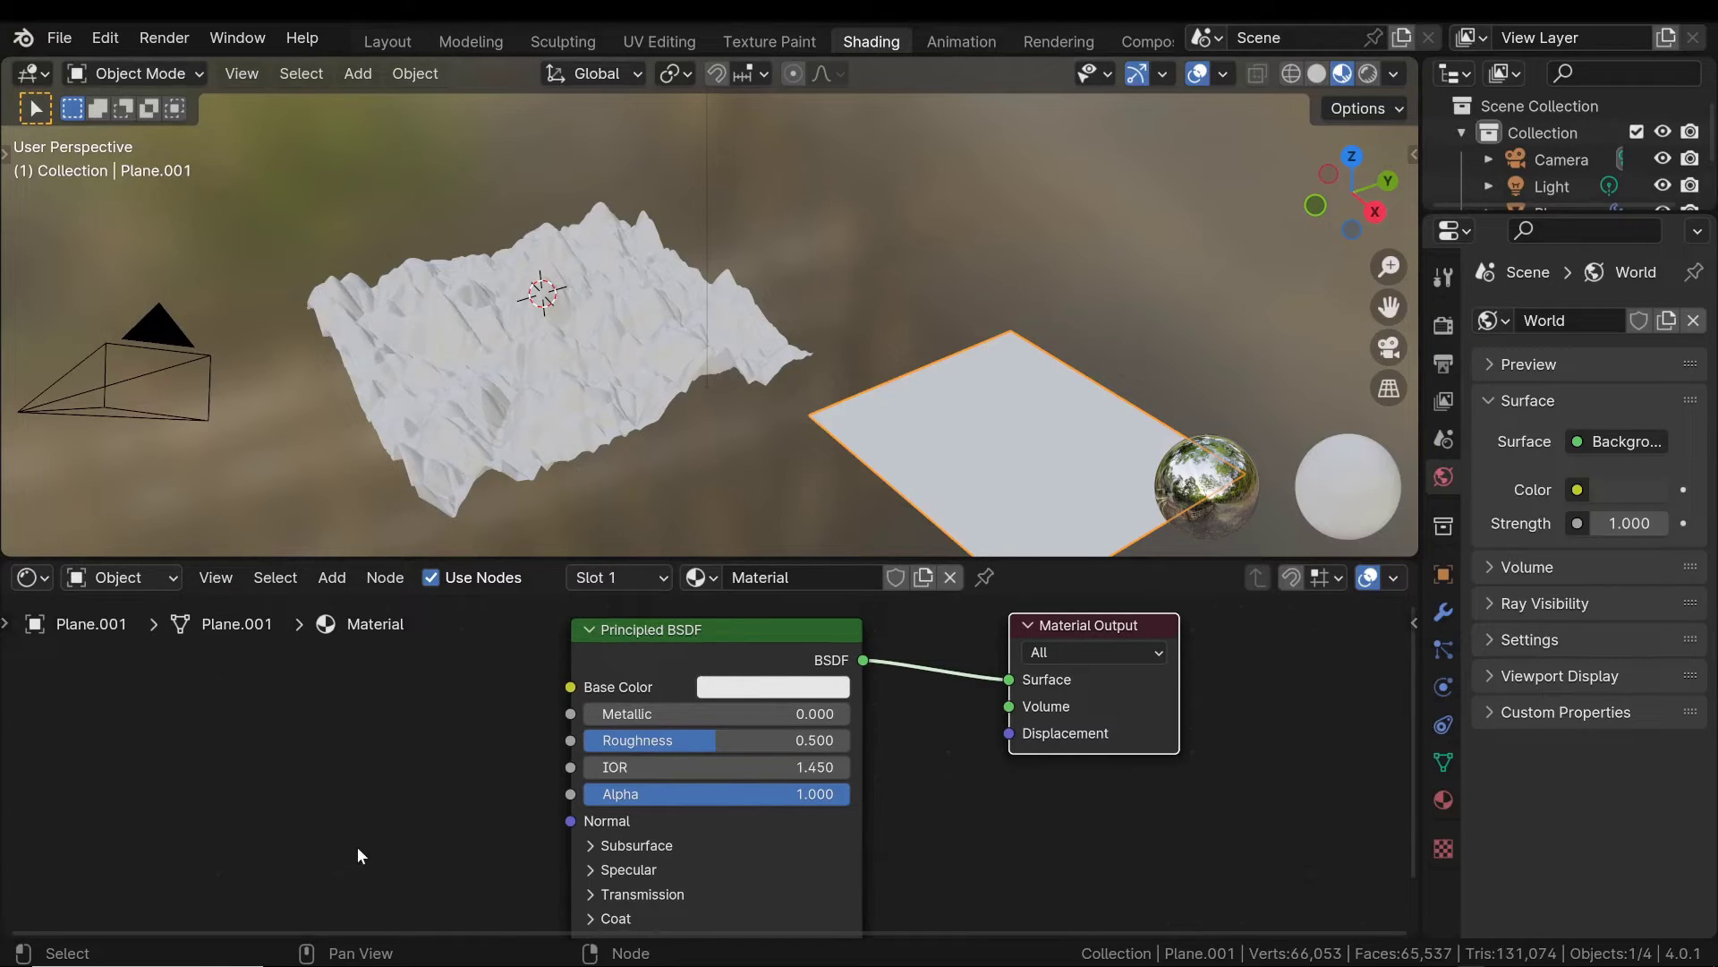
Add a Noise Texture node and preview its Fac output on the plane with Node Wrangler.
left_click(304, 859)
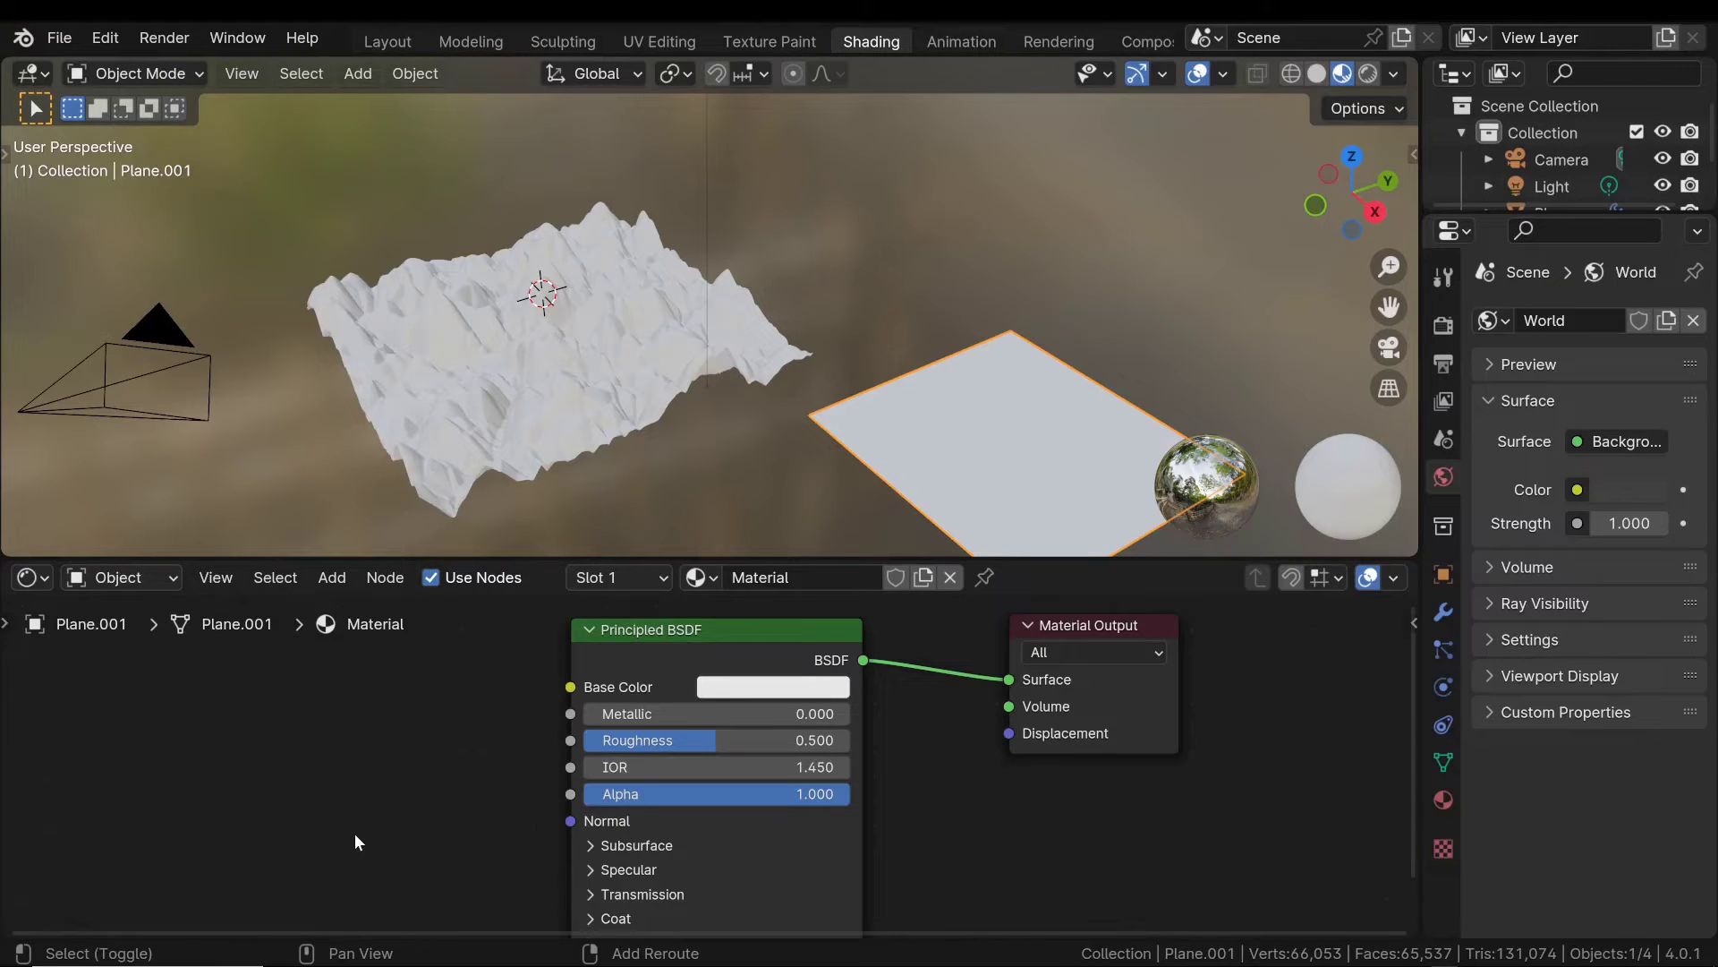
key("shift+a")
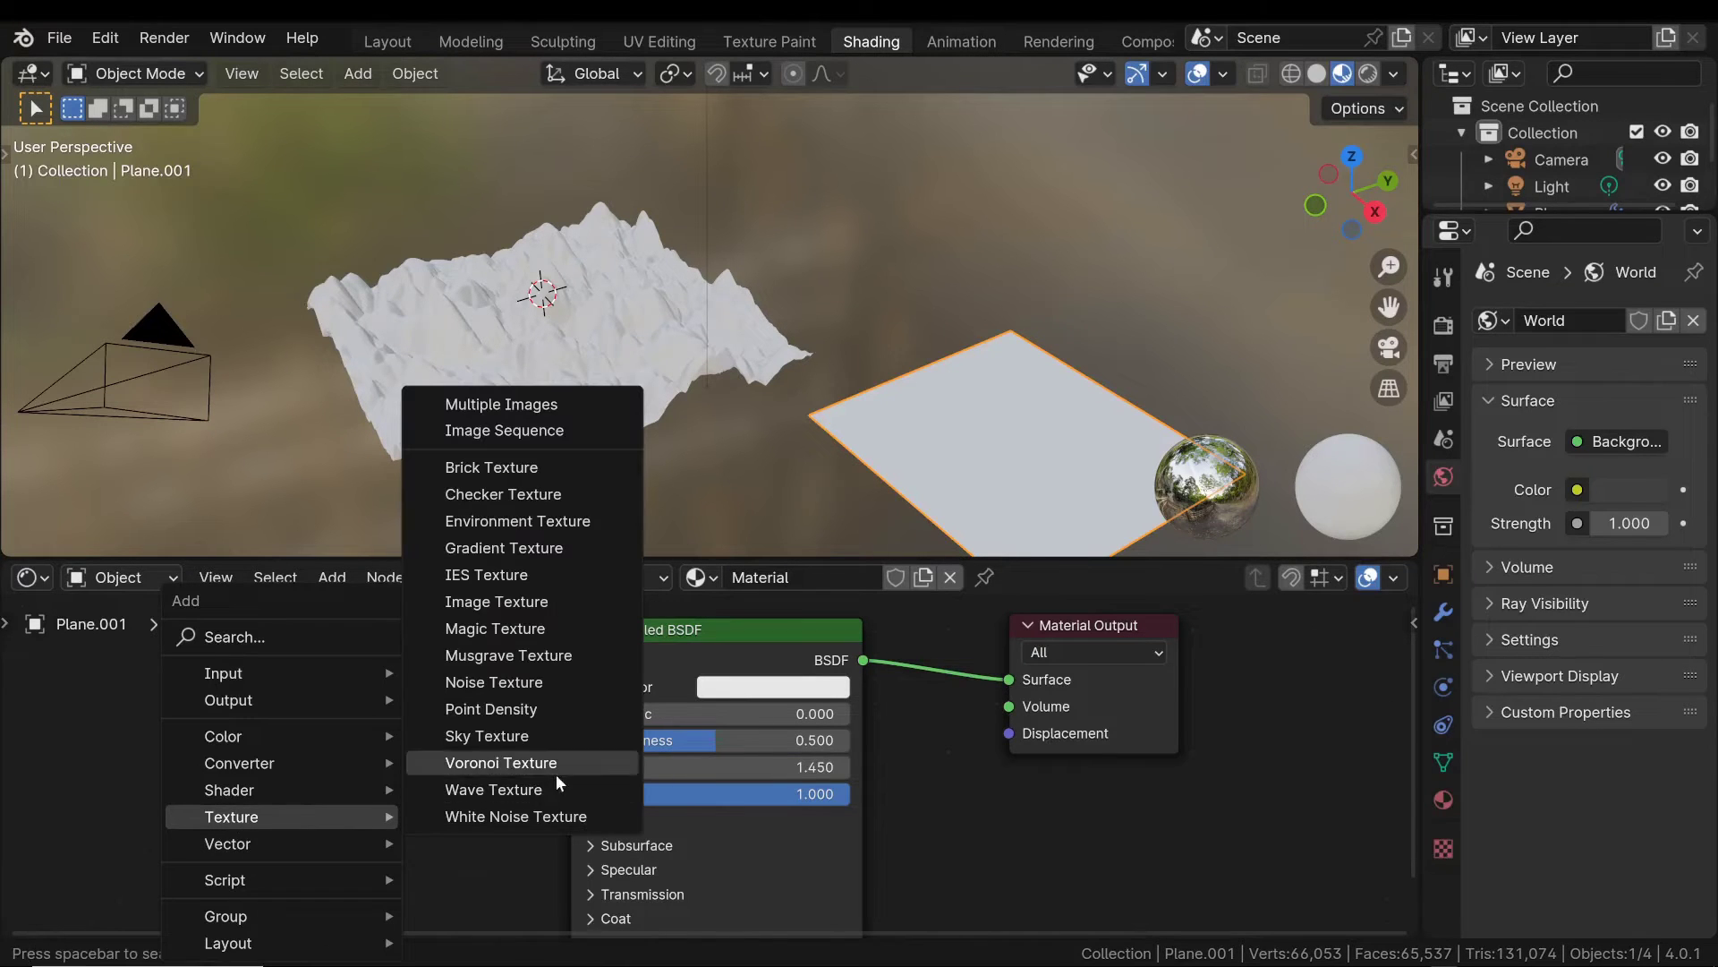
left_click(502, 682)
left_click(327, 702)
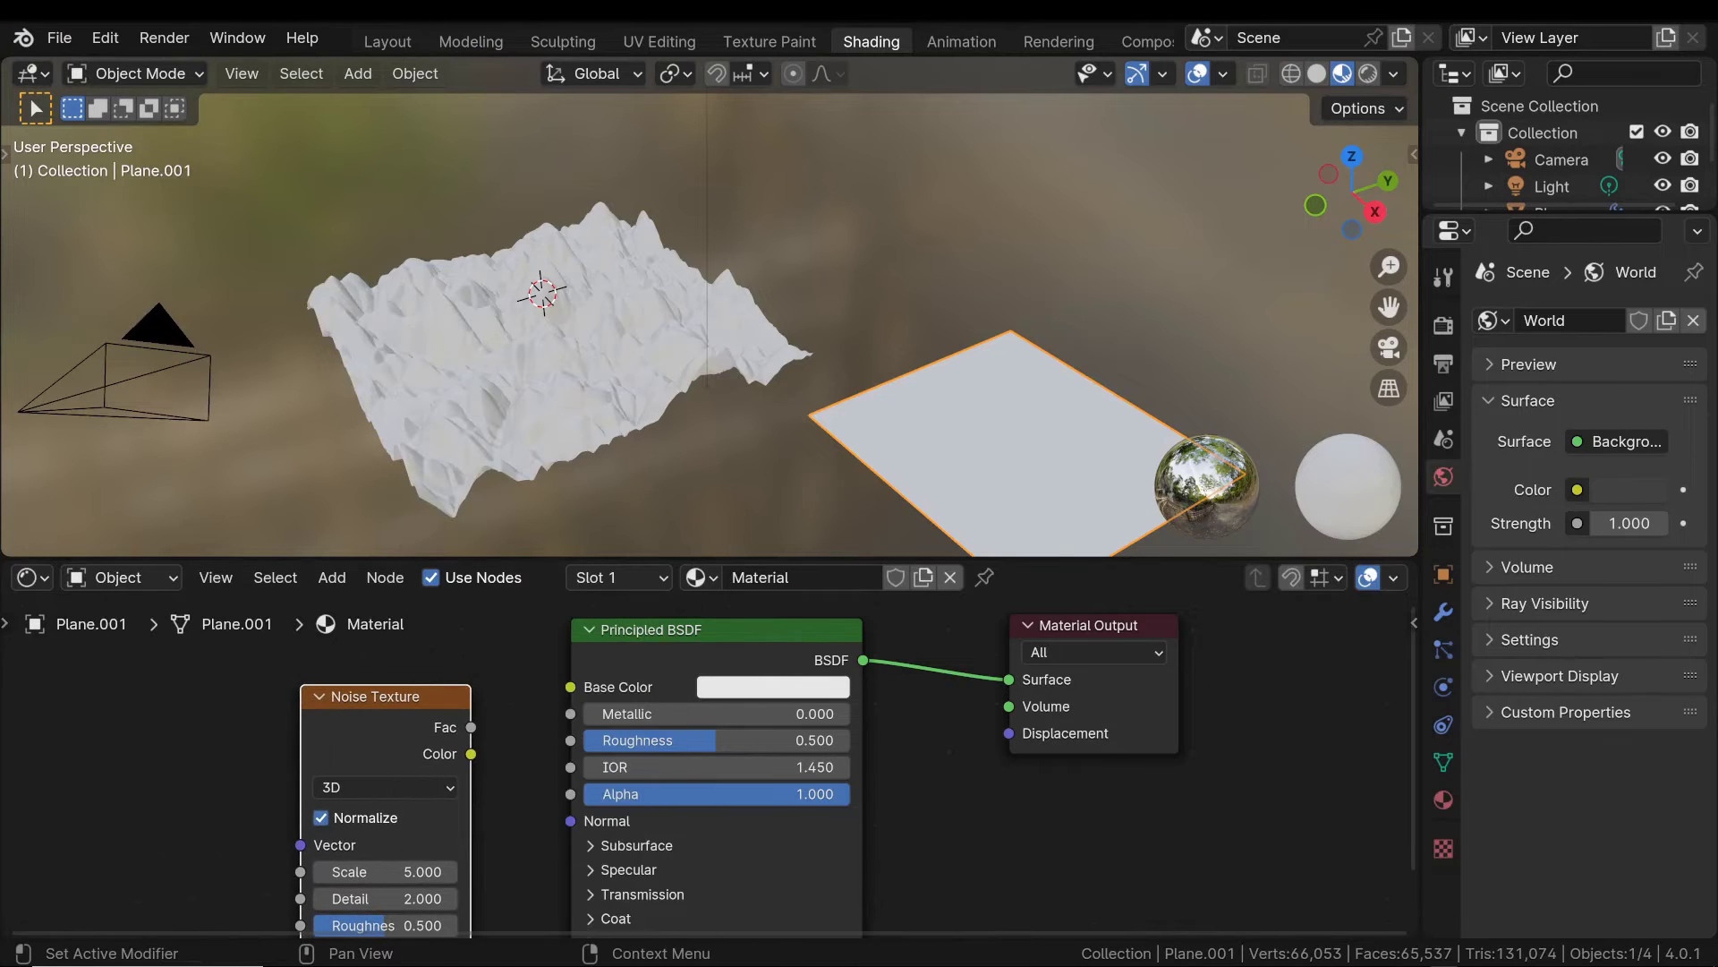
left_click(716, 640)
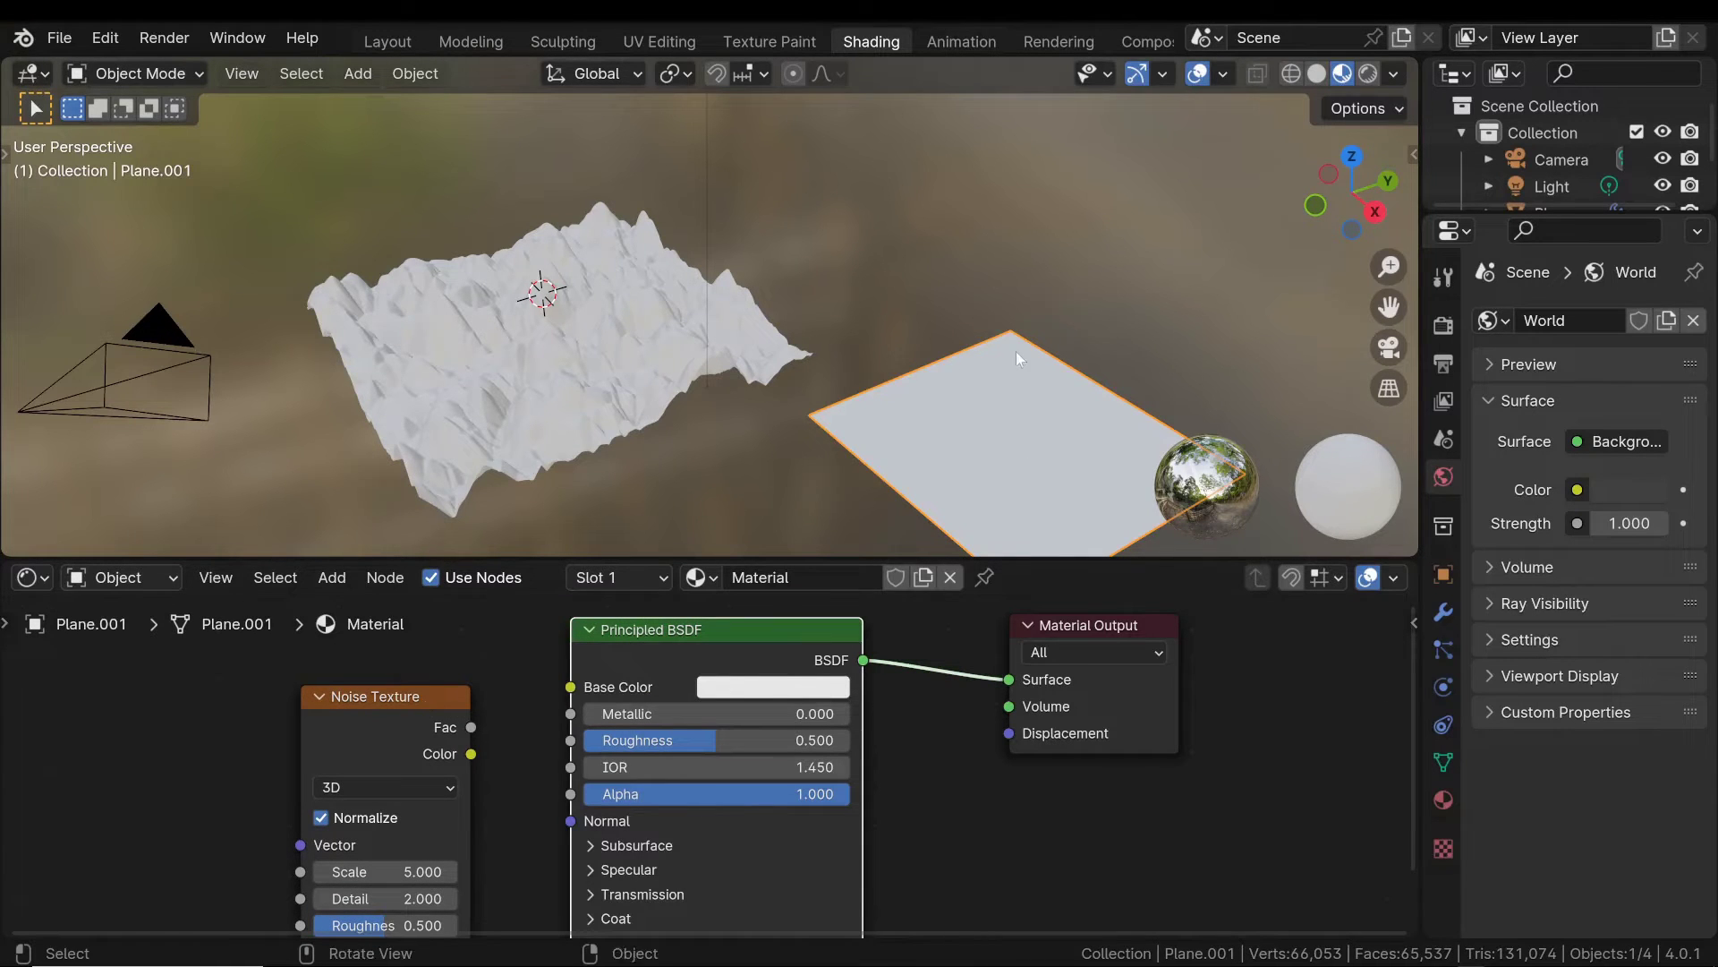
key("ctrl+shift")
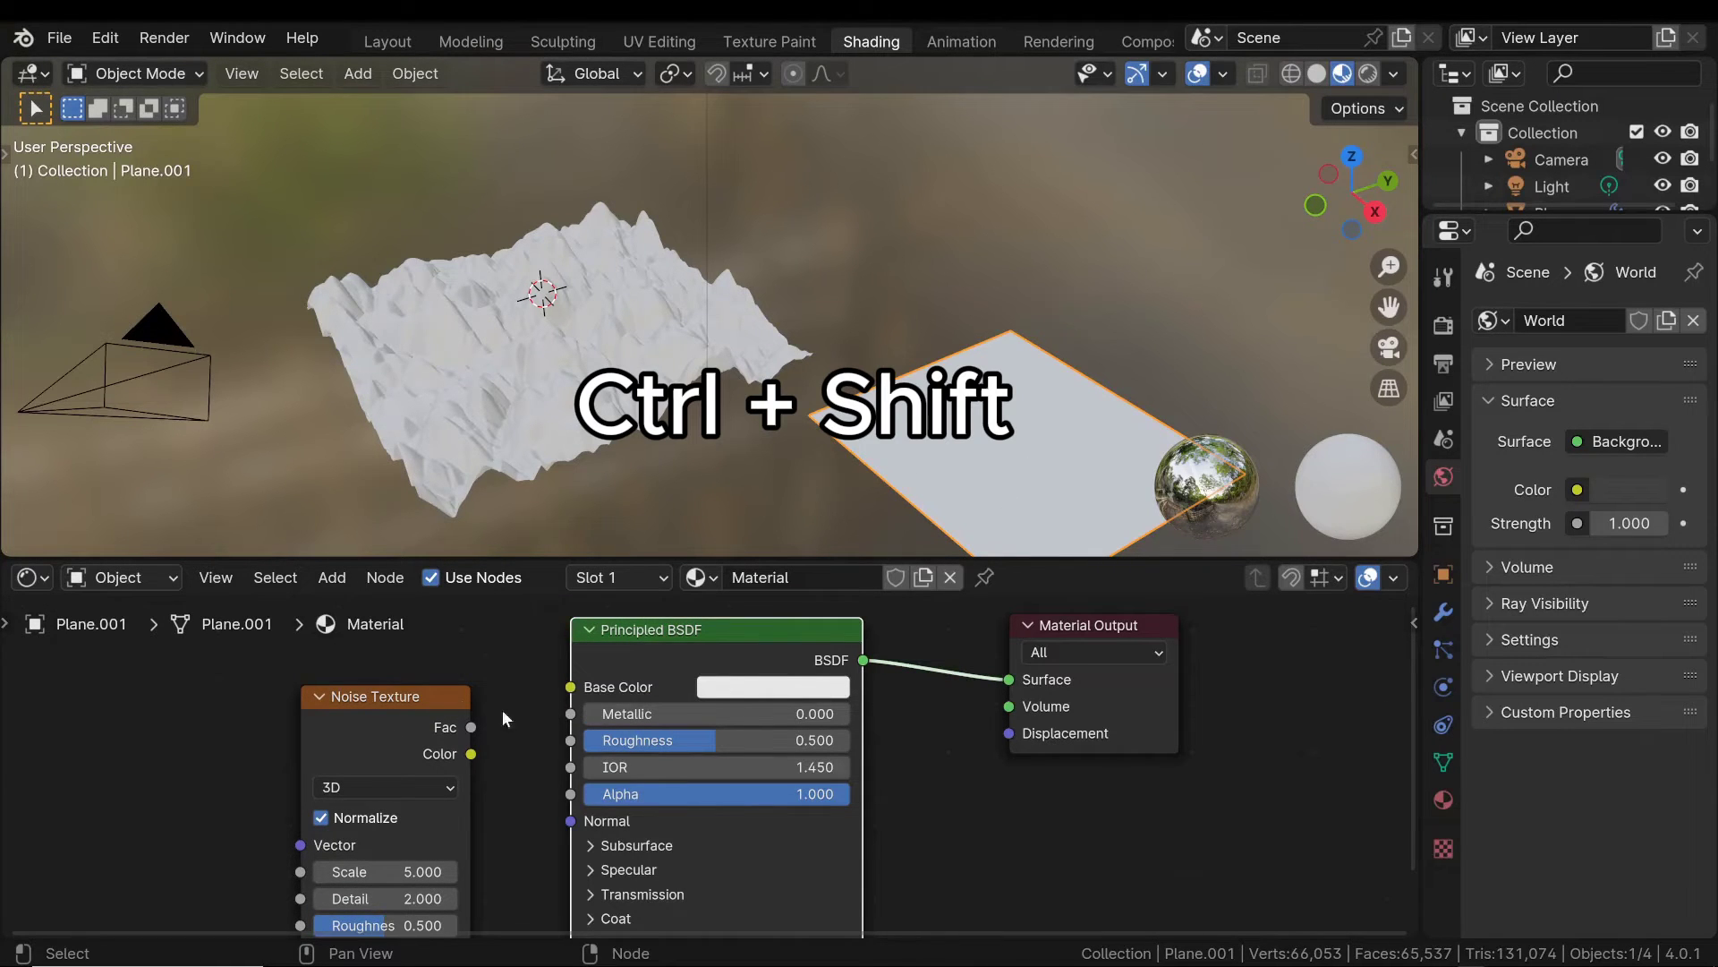
left_click(397, 701, "ctrl+shift")
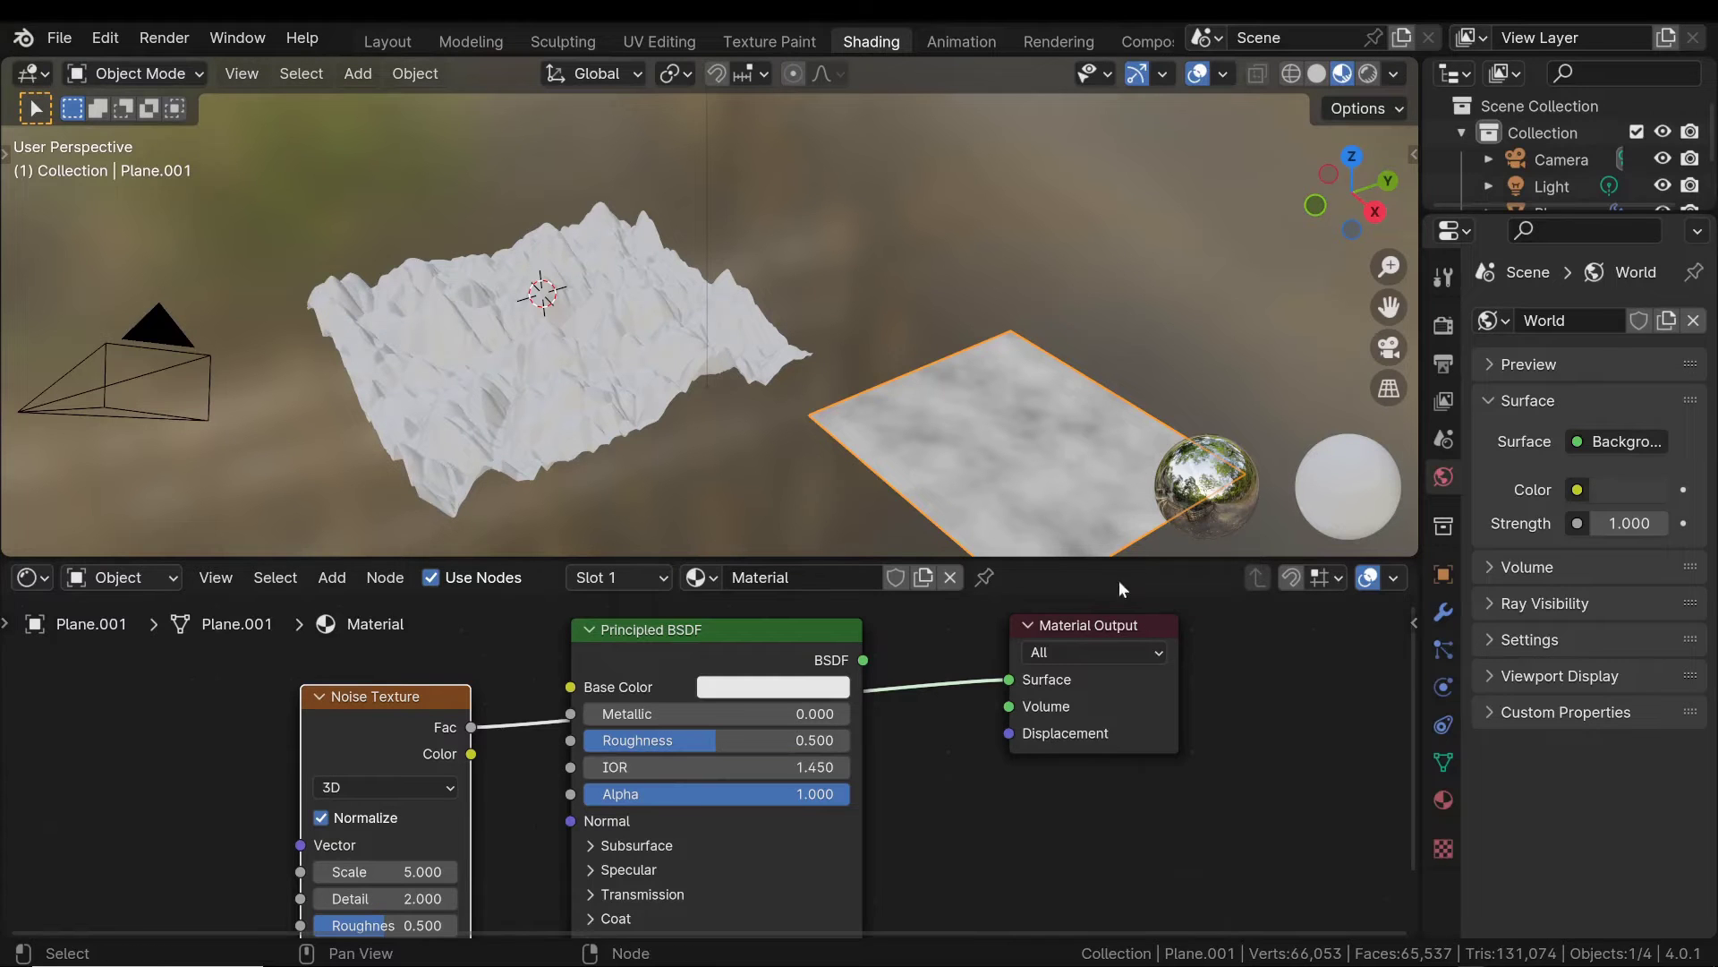
Set the Noise Texture scale to 4.5 and spread the nodes out in a taller node editor.
middle_click_drag(974, 775, 1028, 704)
mouse_move(429, 801)
left_mouse_down()
mouse_move(502, 801)
mouse_move(417, 801)
left_mouse_up()
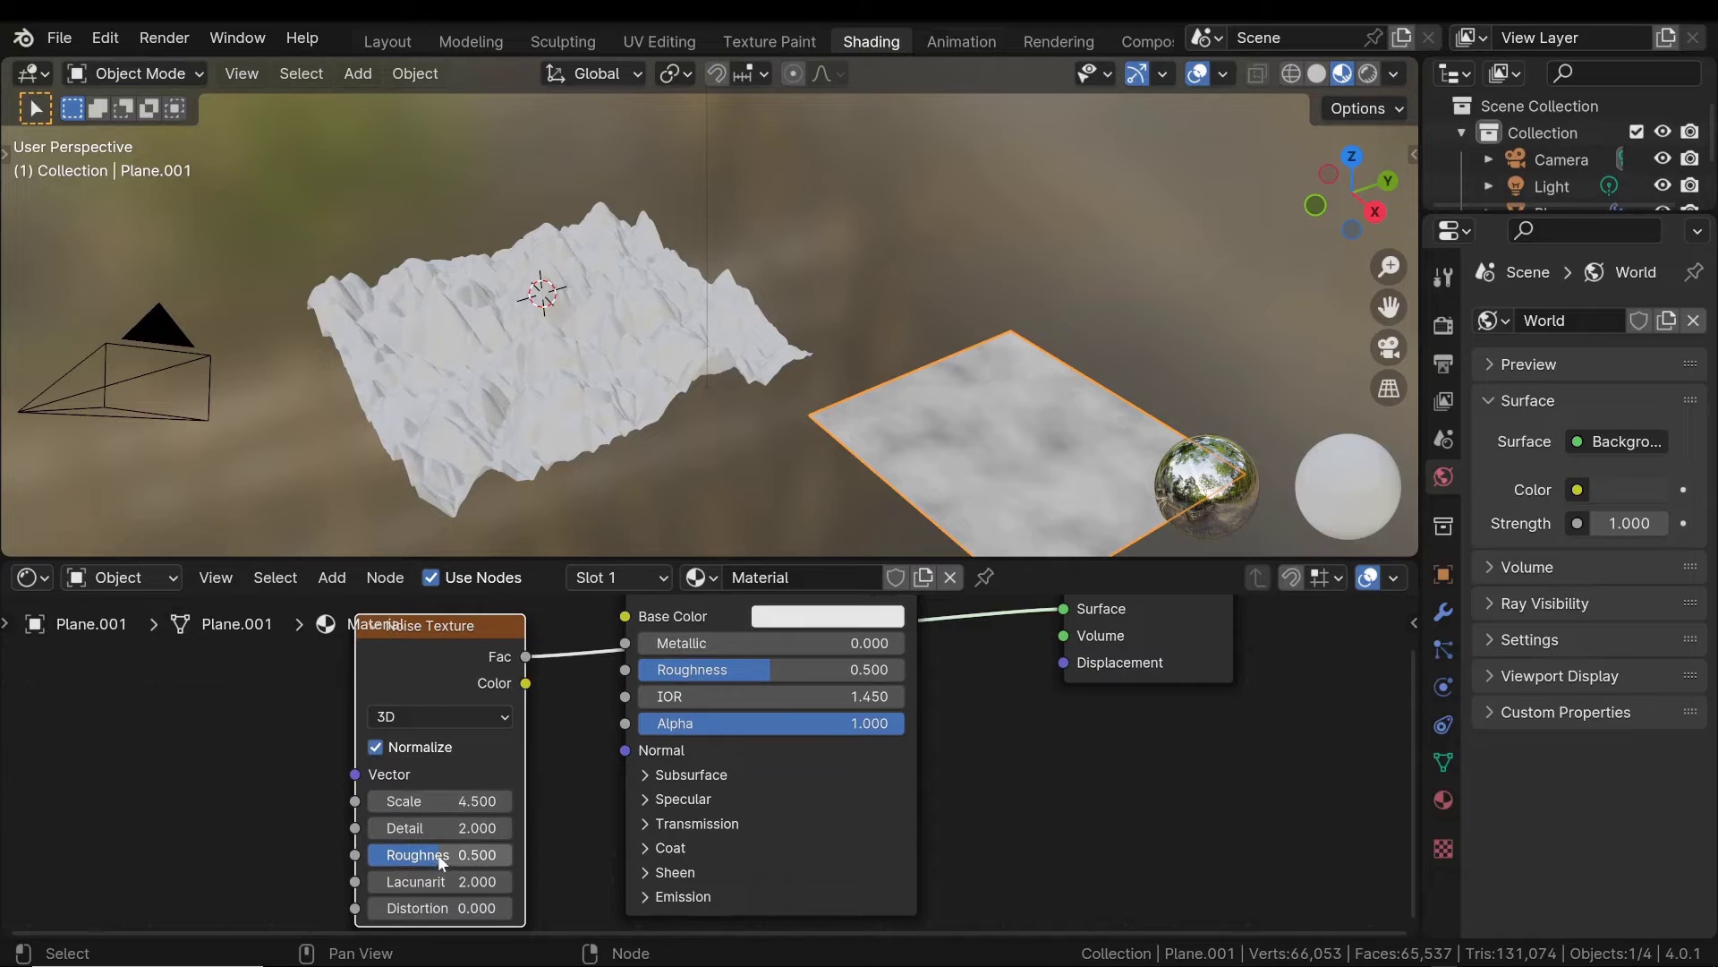
middle_click_drag(1164, 766, 1159, 850)
left_click_drag(400, 698, 367, 705)
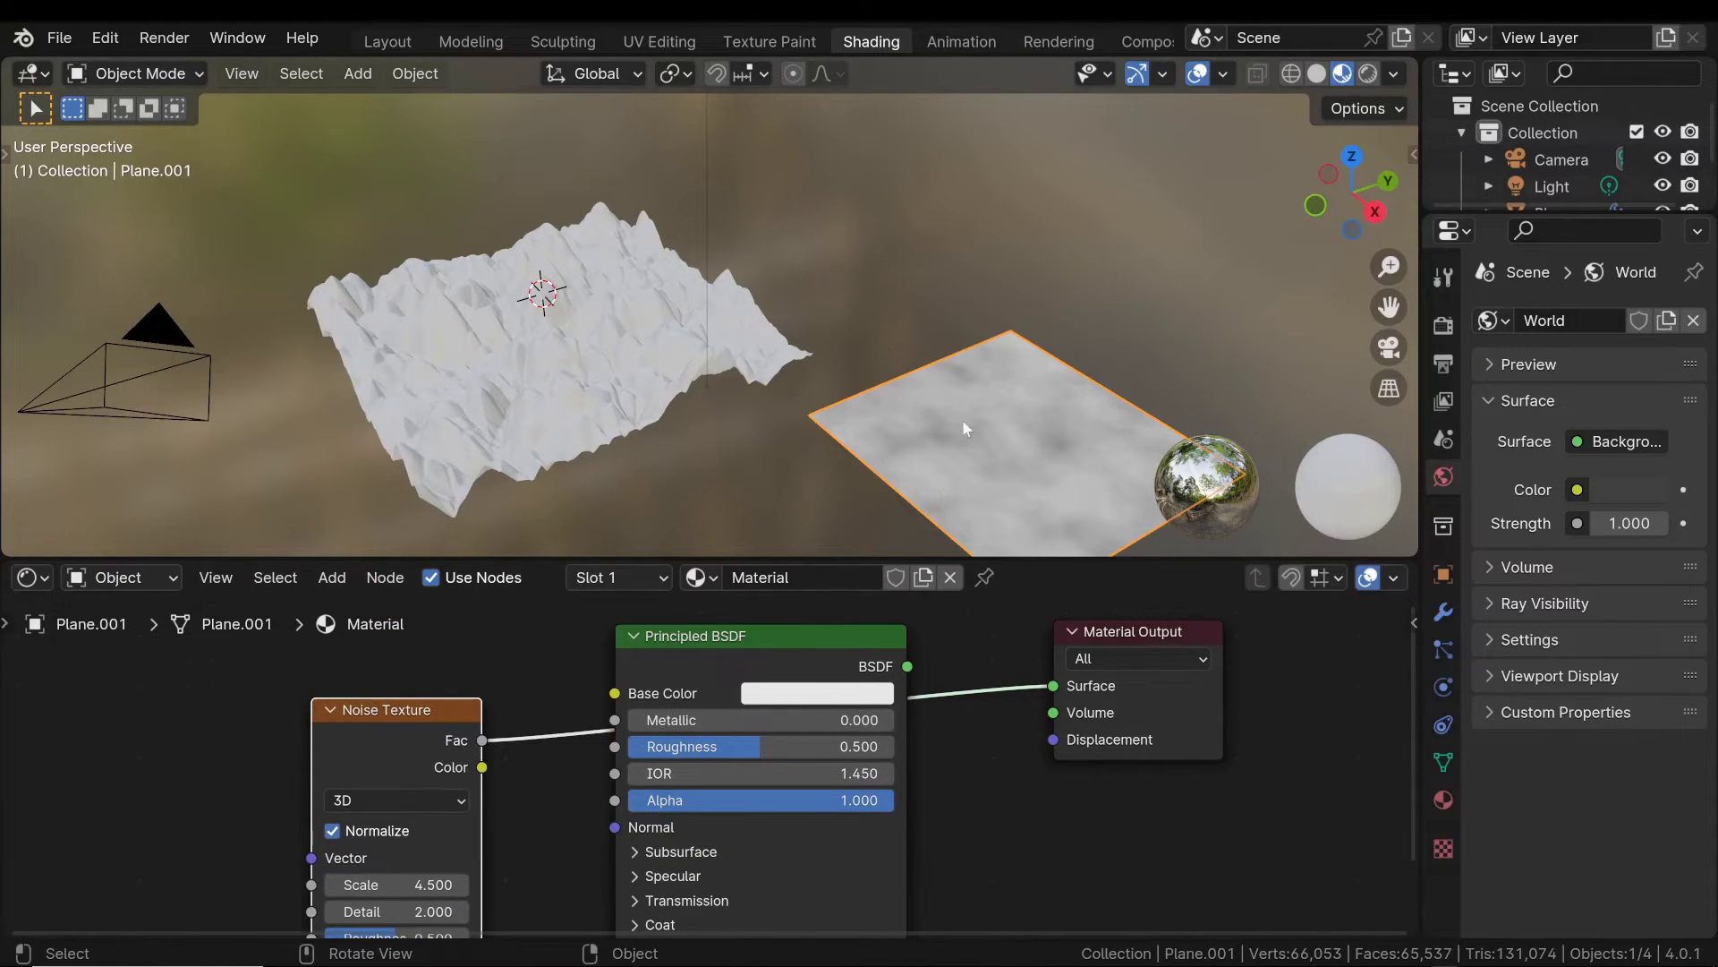
left_click_drag(988, 561, 988, 375)
left_click_drag(761, 542, 733, 476)
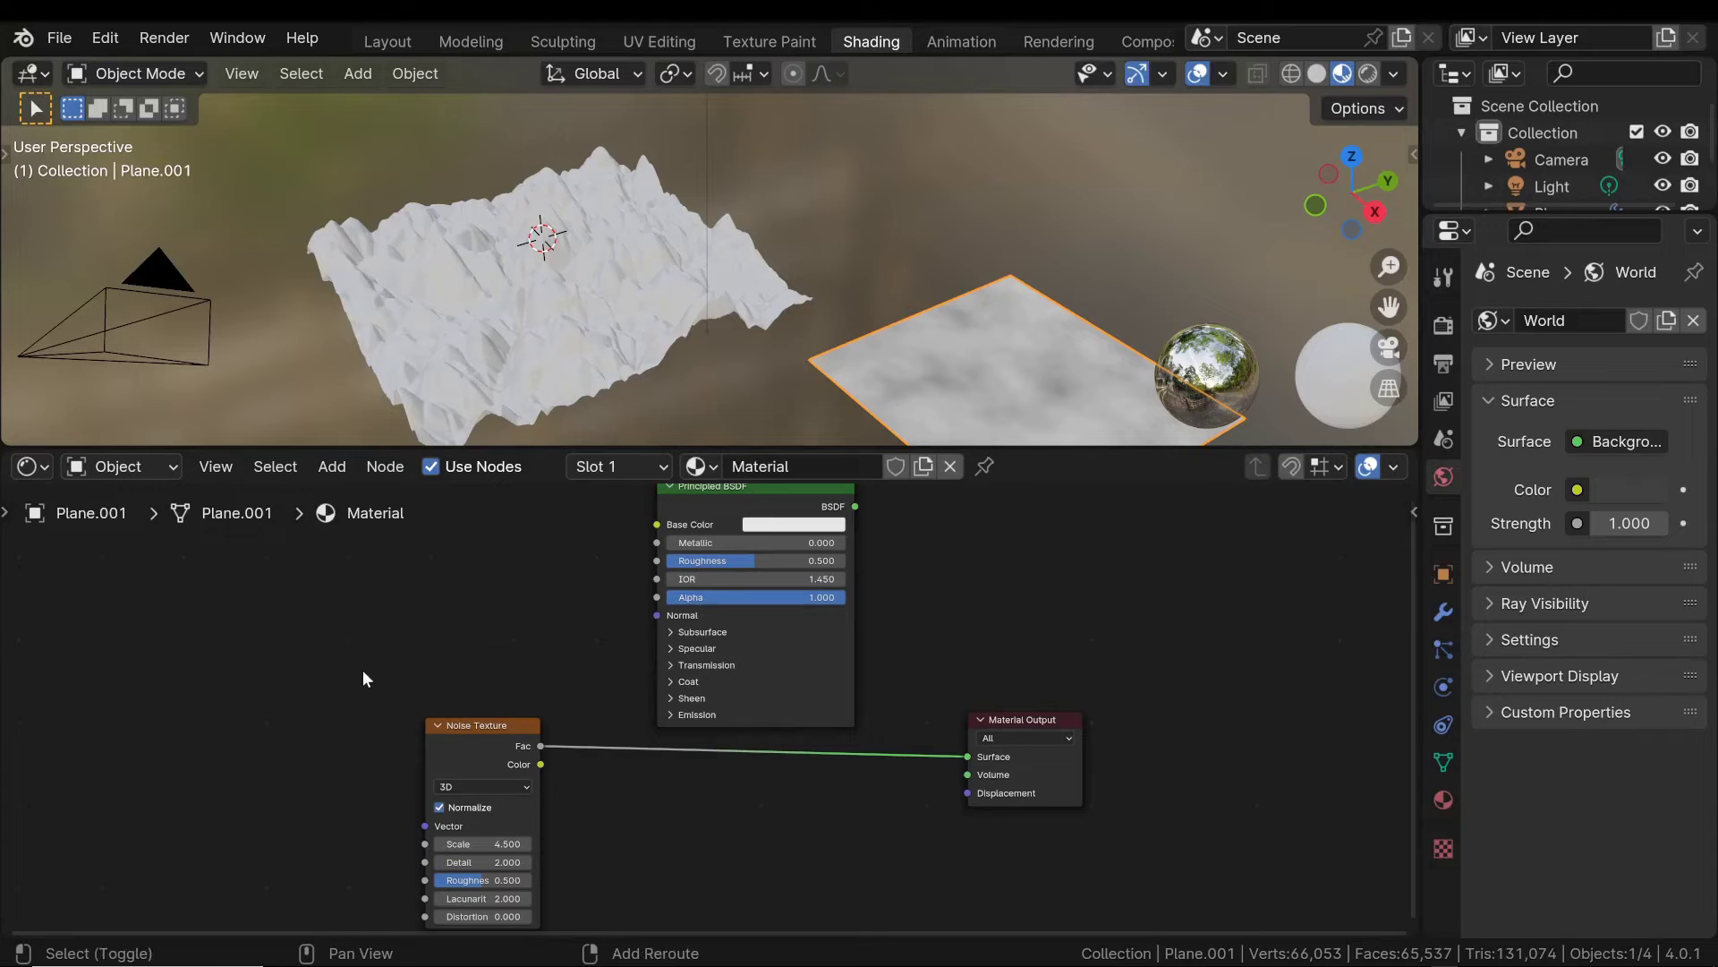
Route Noise Fac through a new Displacement node into Material Output Displacement, reconnecting BSDF to Surface.
key("shift+a")
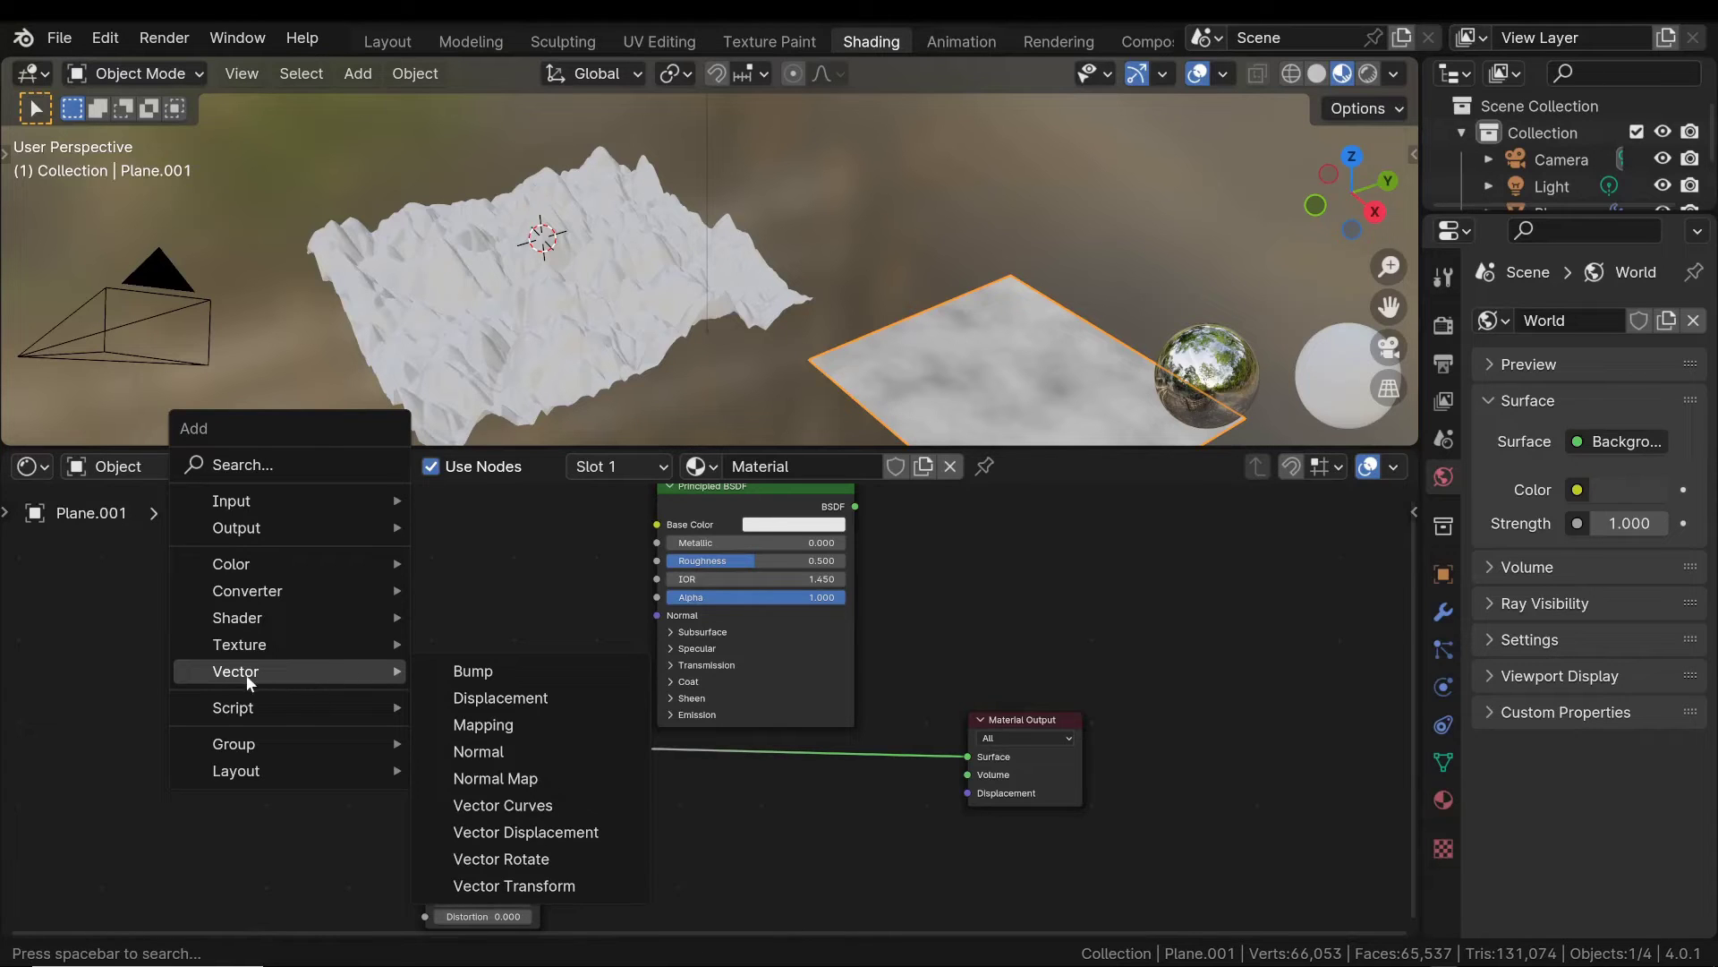
left_click(496, 697)
left_click(744, 793)
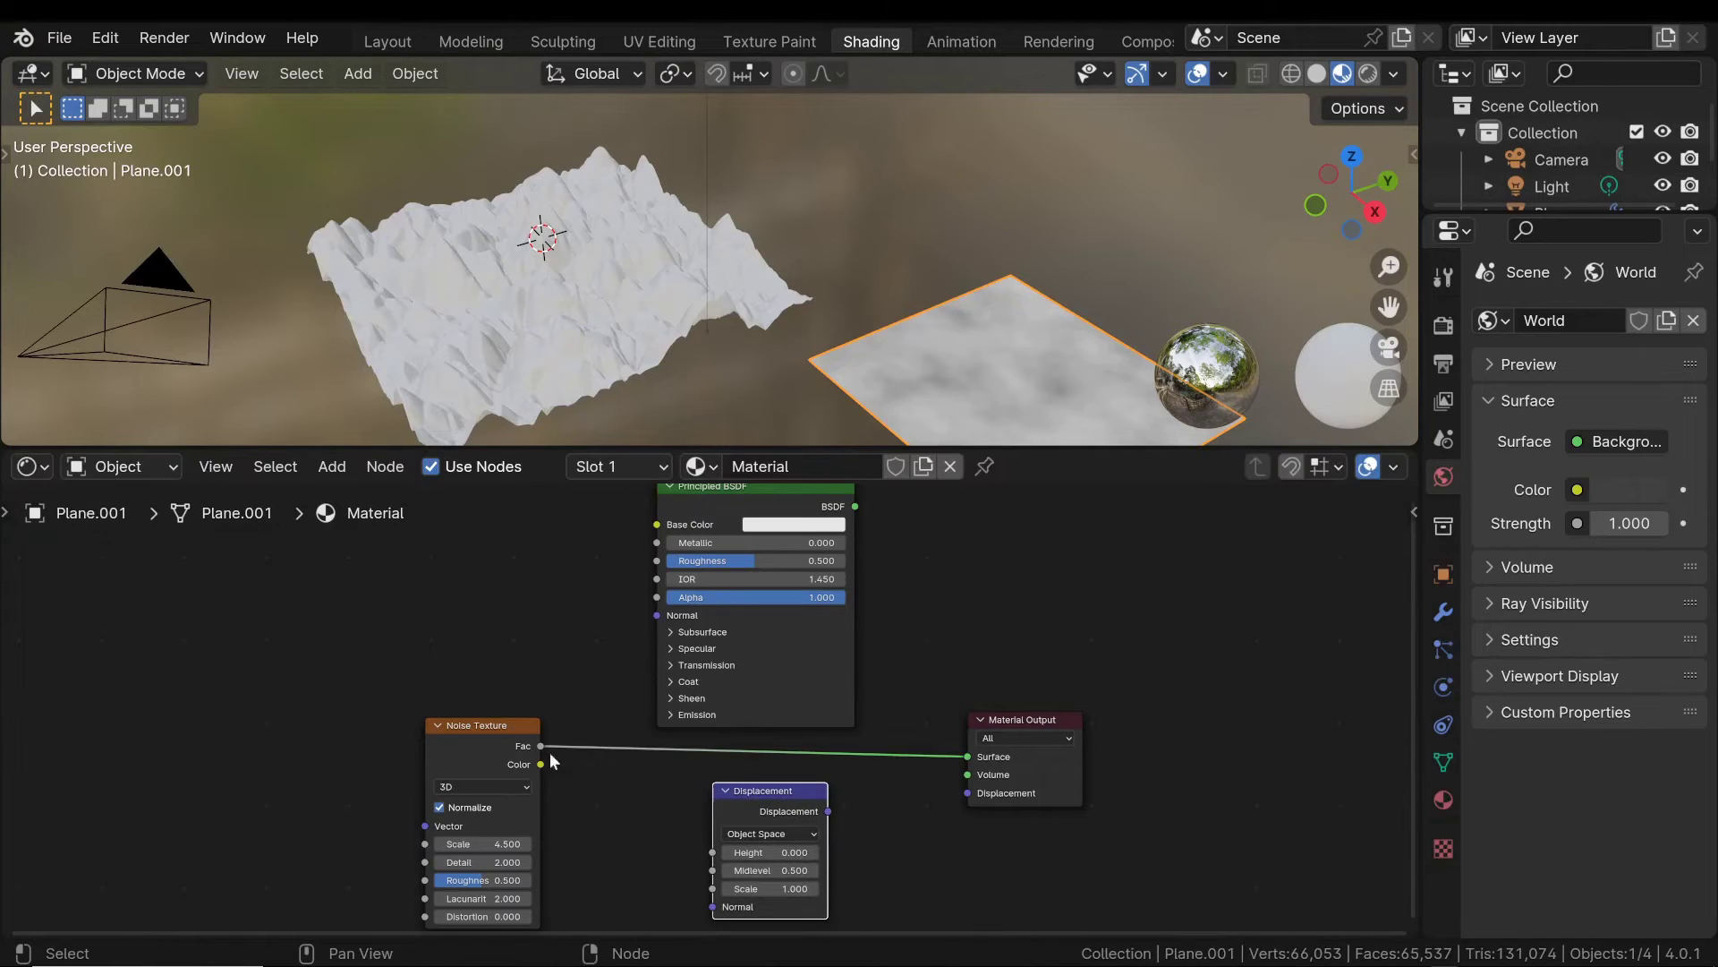
left_click_drag(490, 734, 464, 714)
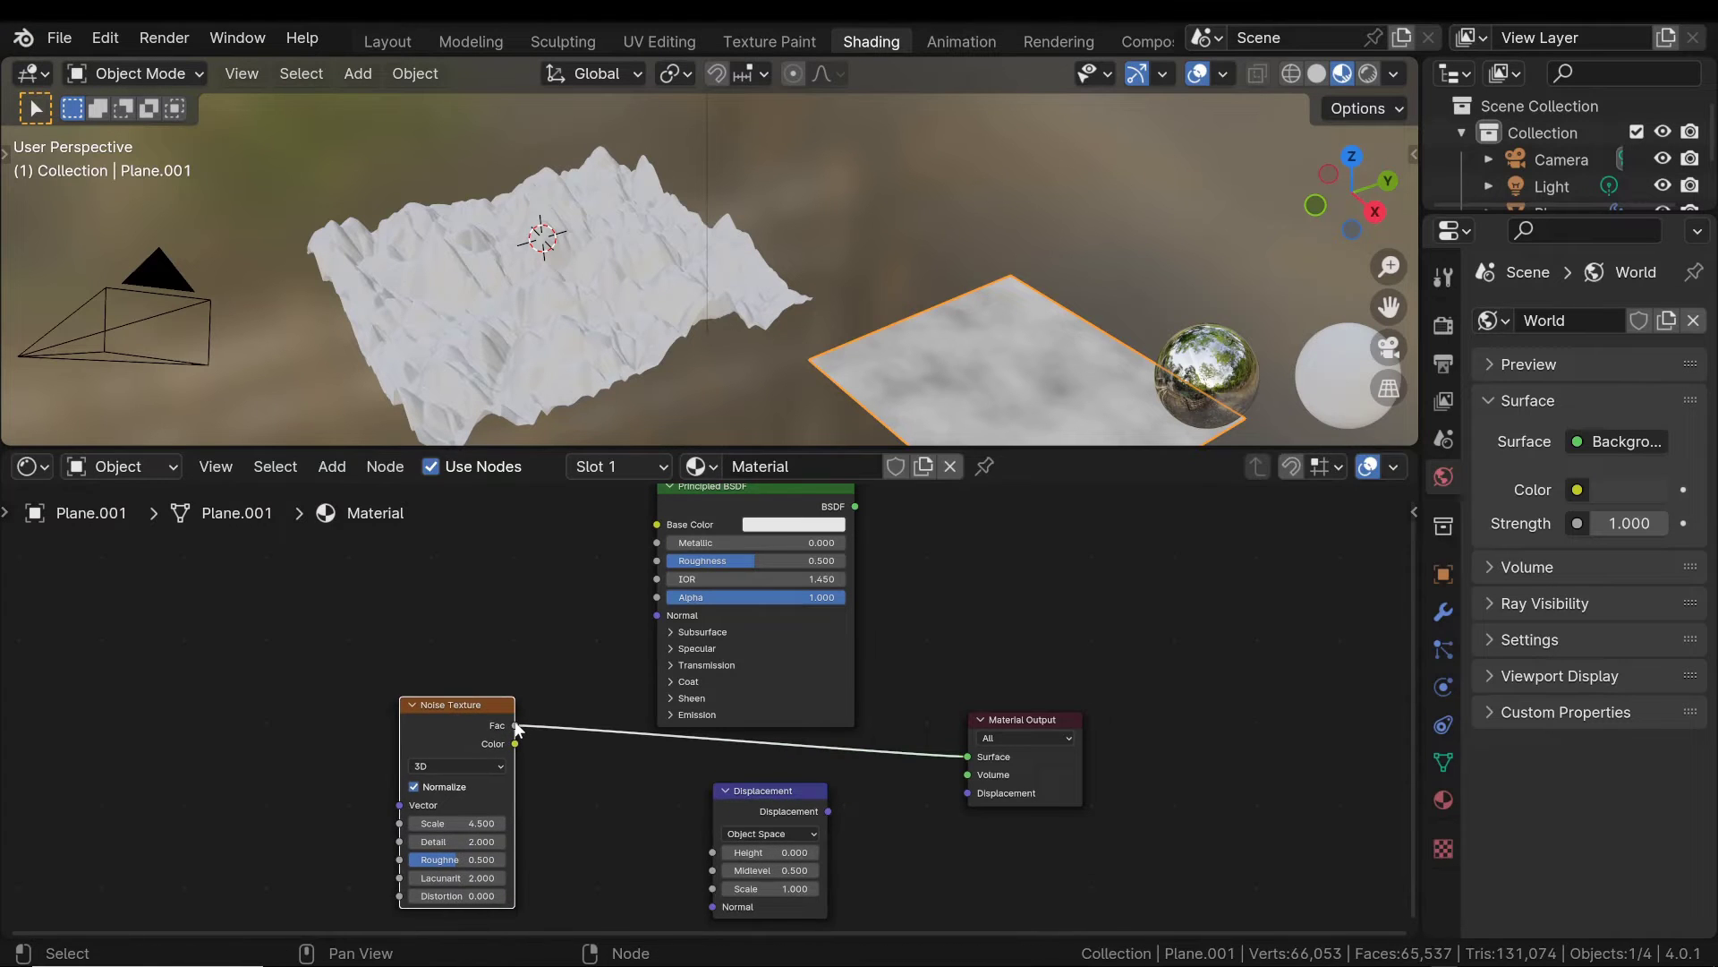
left_click_drag(517, 728, 714, 850)
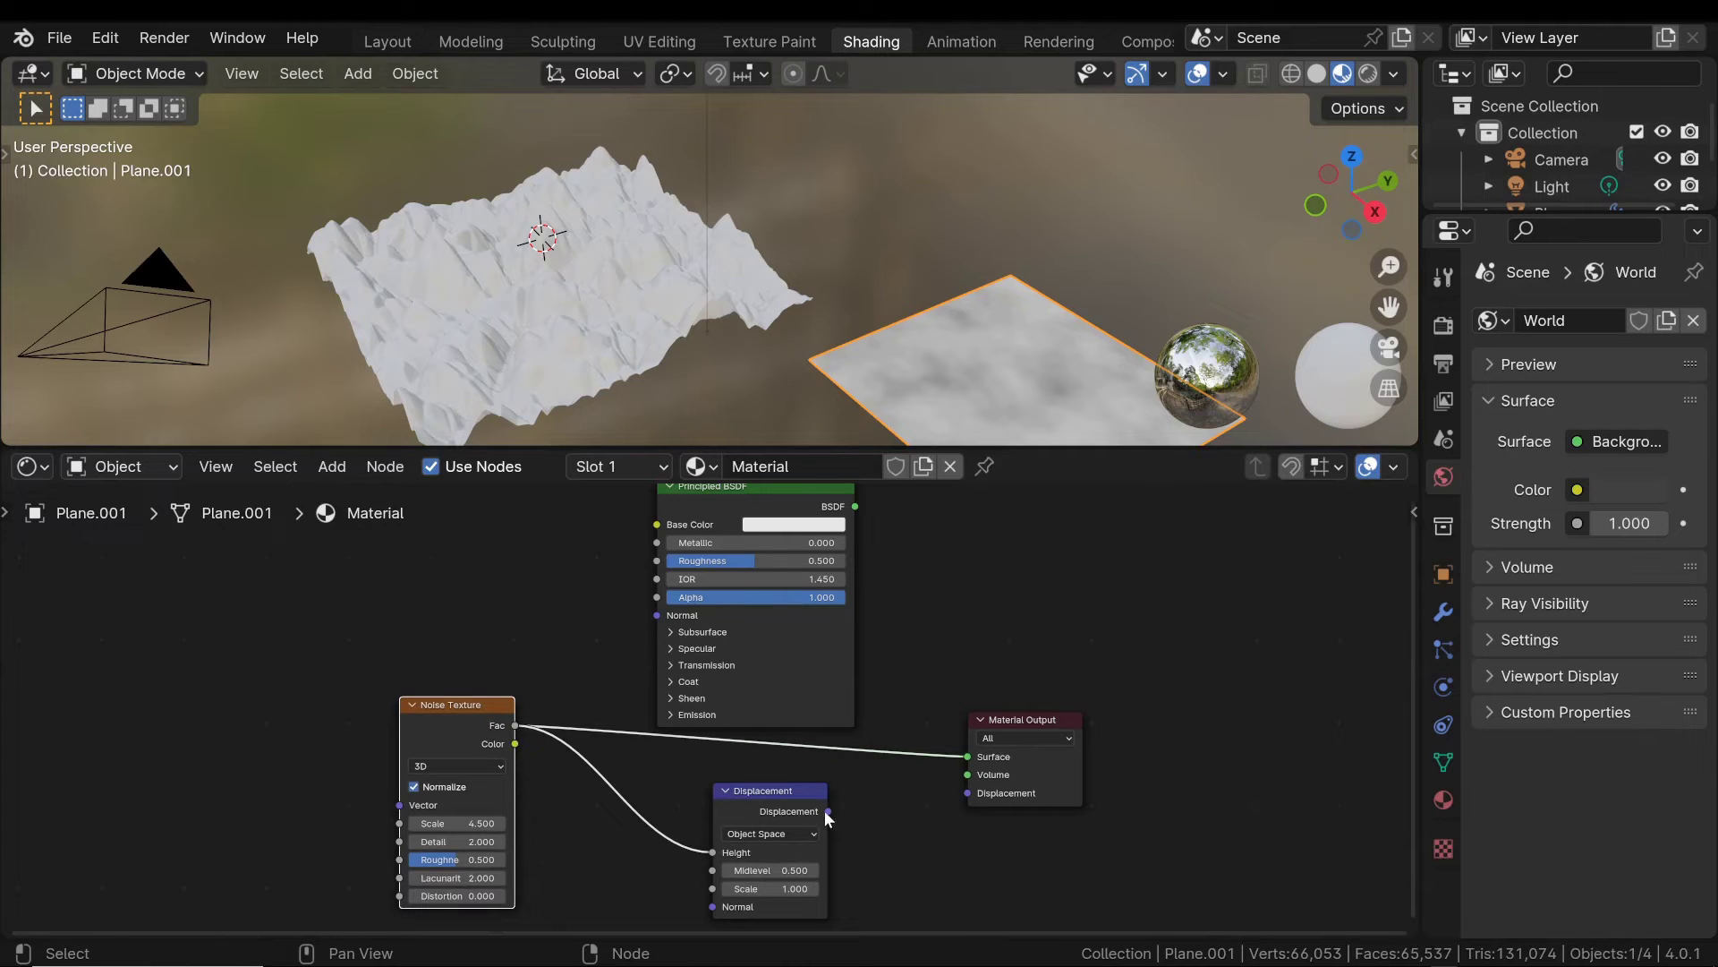
mouse_move(826, 810)
left_mouse_down()
mouse_move(884, 824)
mouse_move(969, 793)
left_mouse_up()
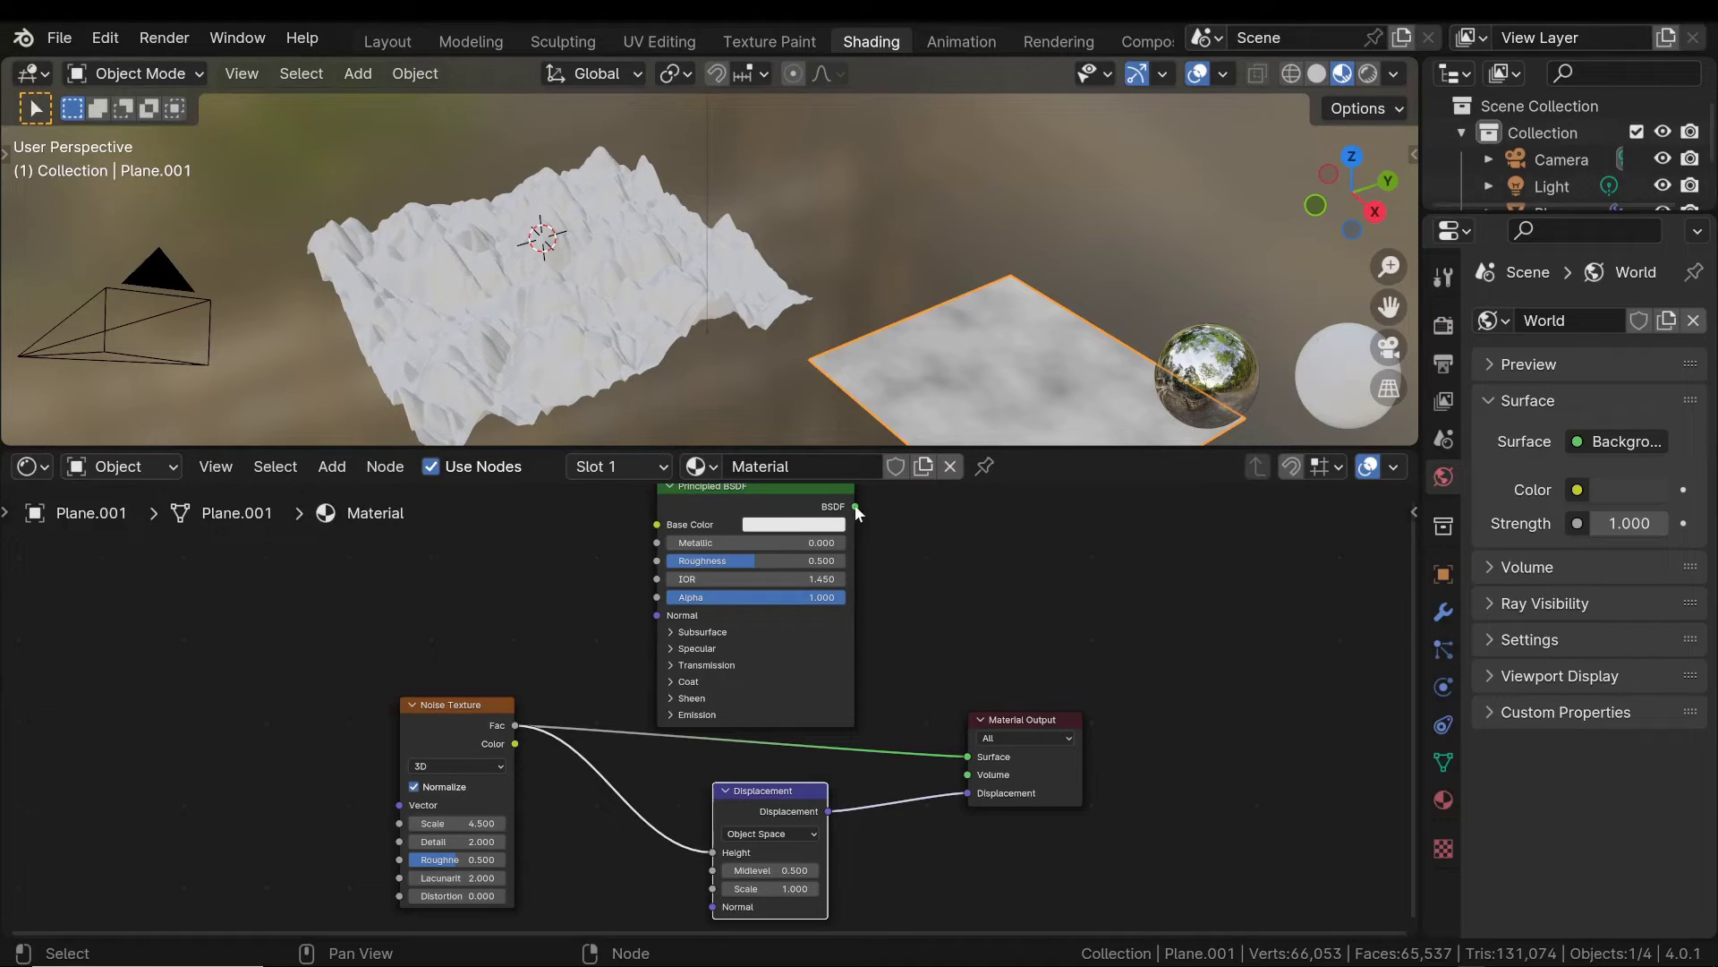
left_click_drag(855, 507, 970, 755)
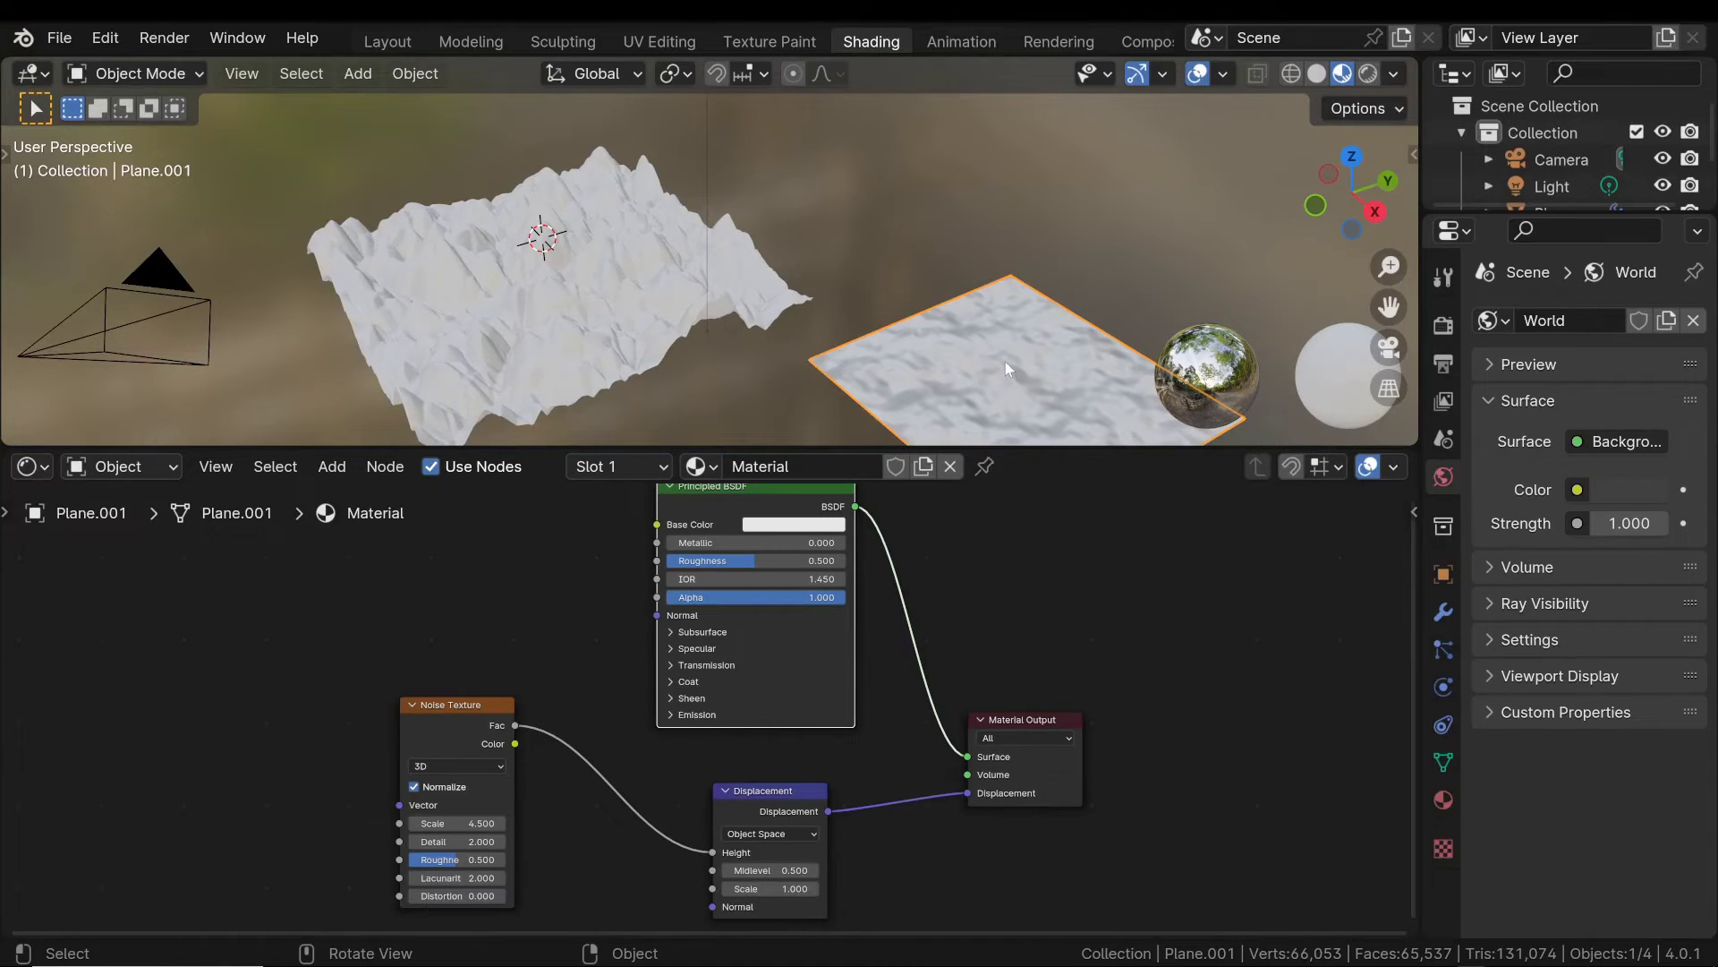
middle_click_drag(1006, 362, 893, 296, "shift")
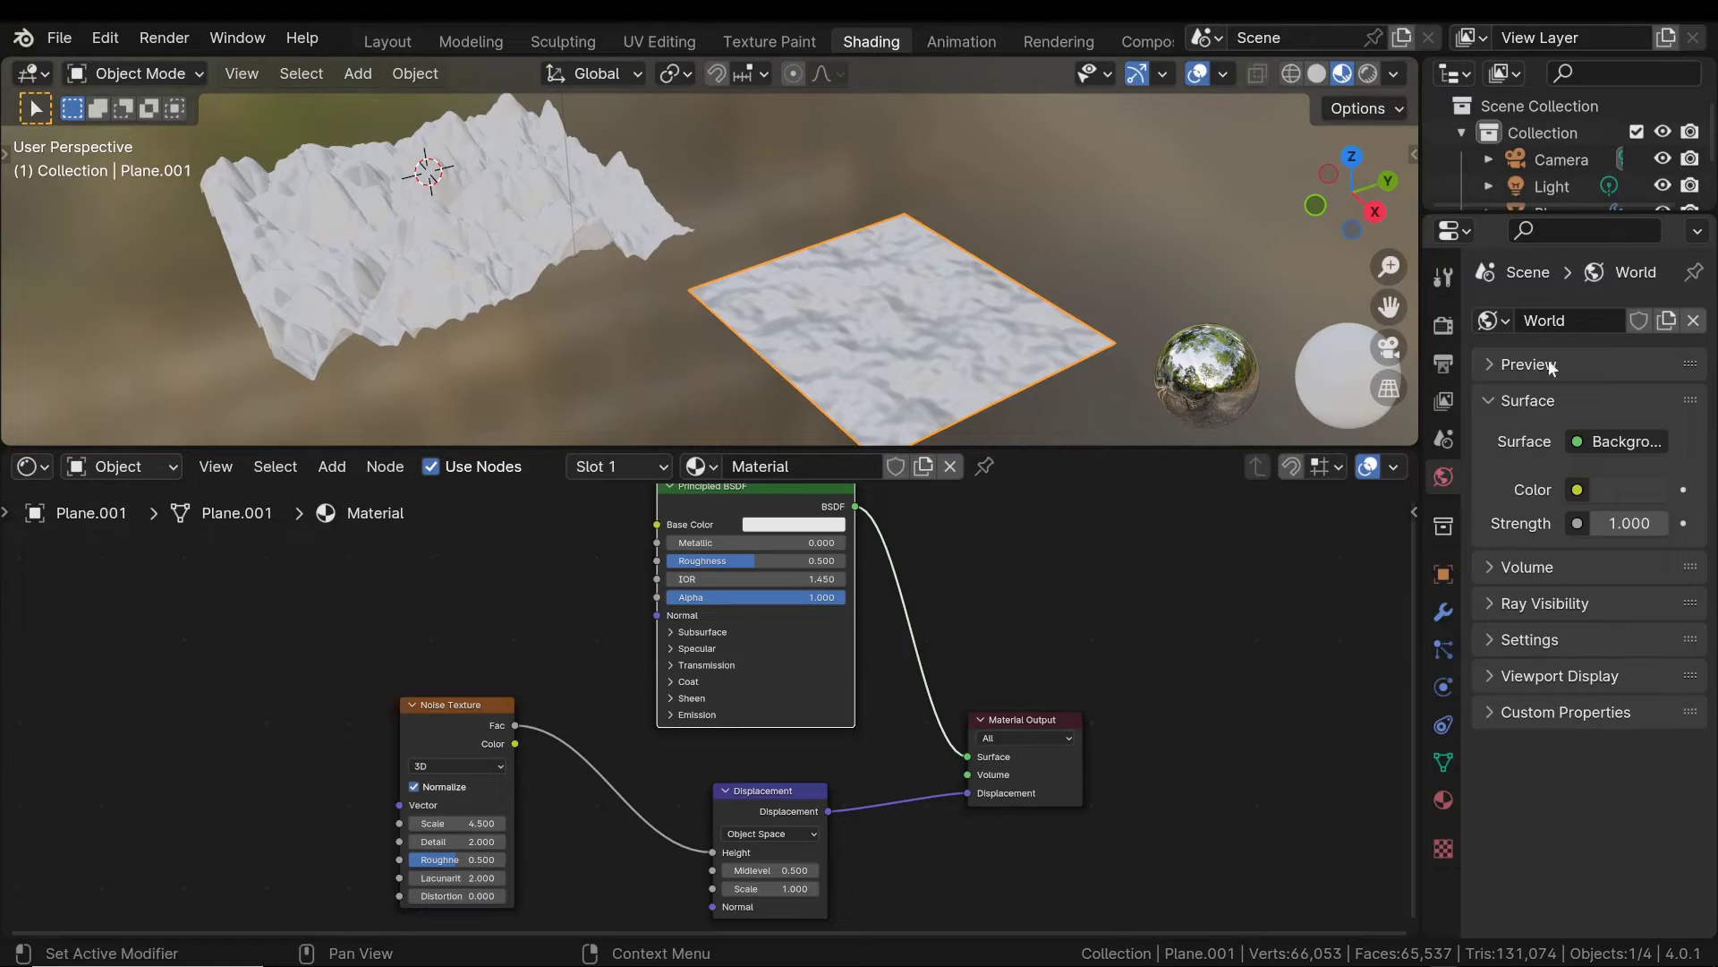
Switch the viewport to Cycles rendered shading and orbit around the noise-bumped plane.
left_click(1443, 325)
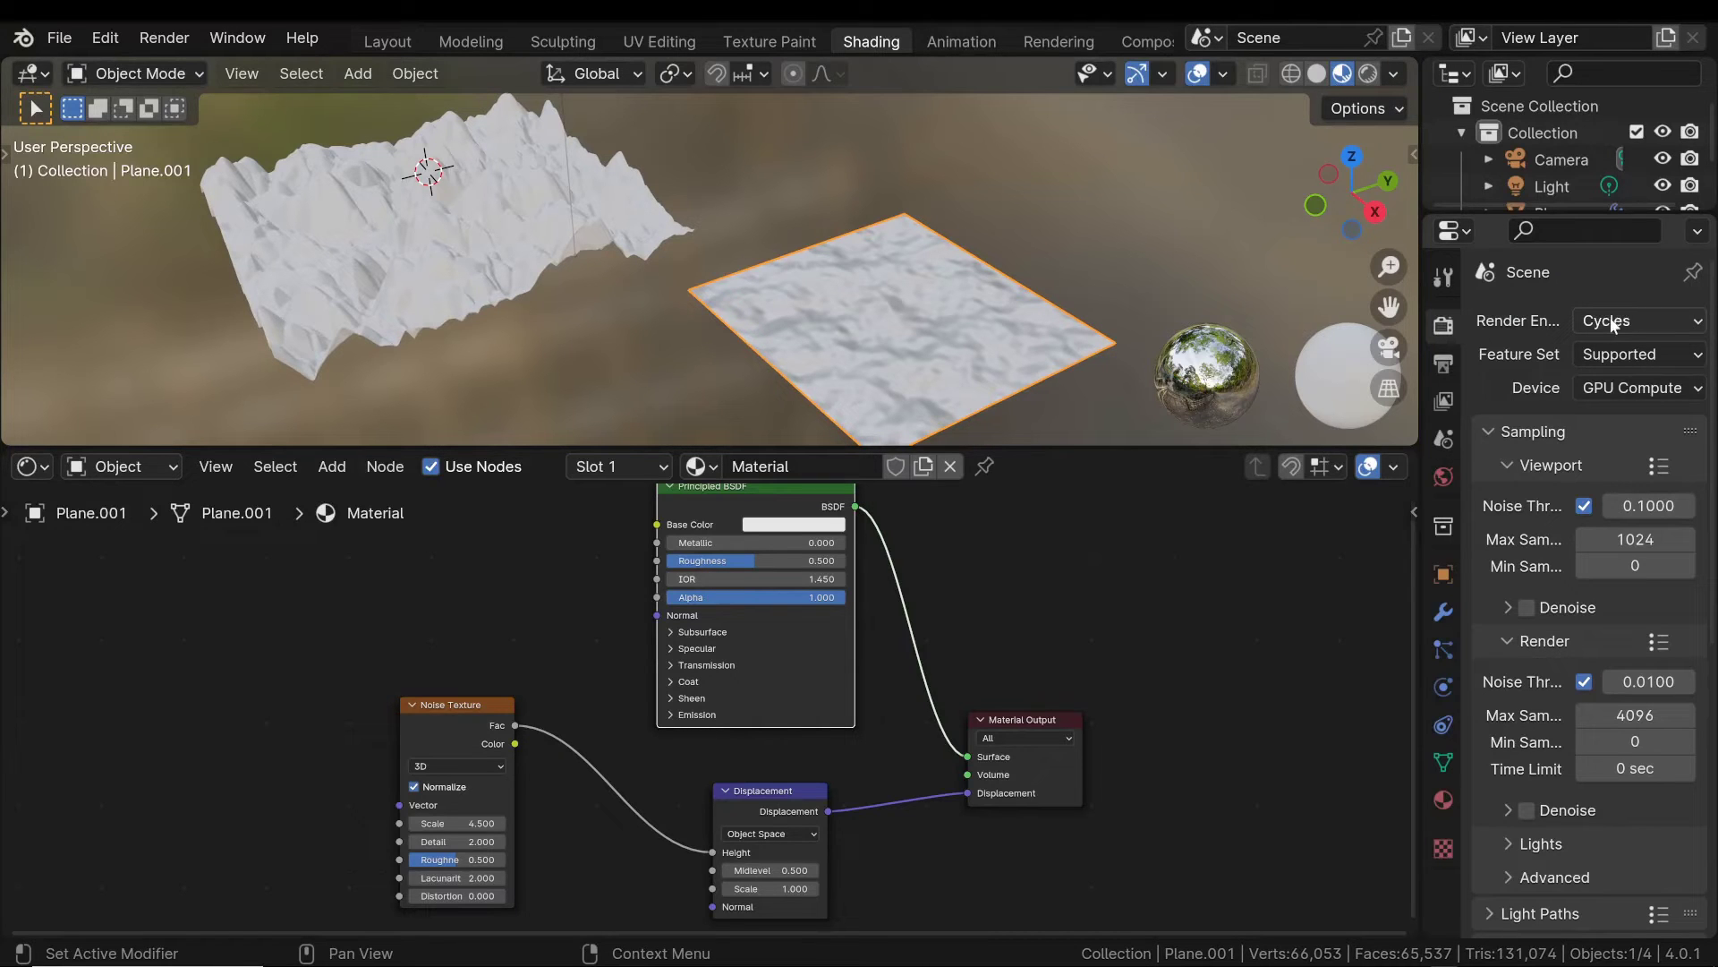
left_click(1370, 74)
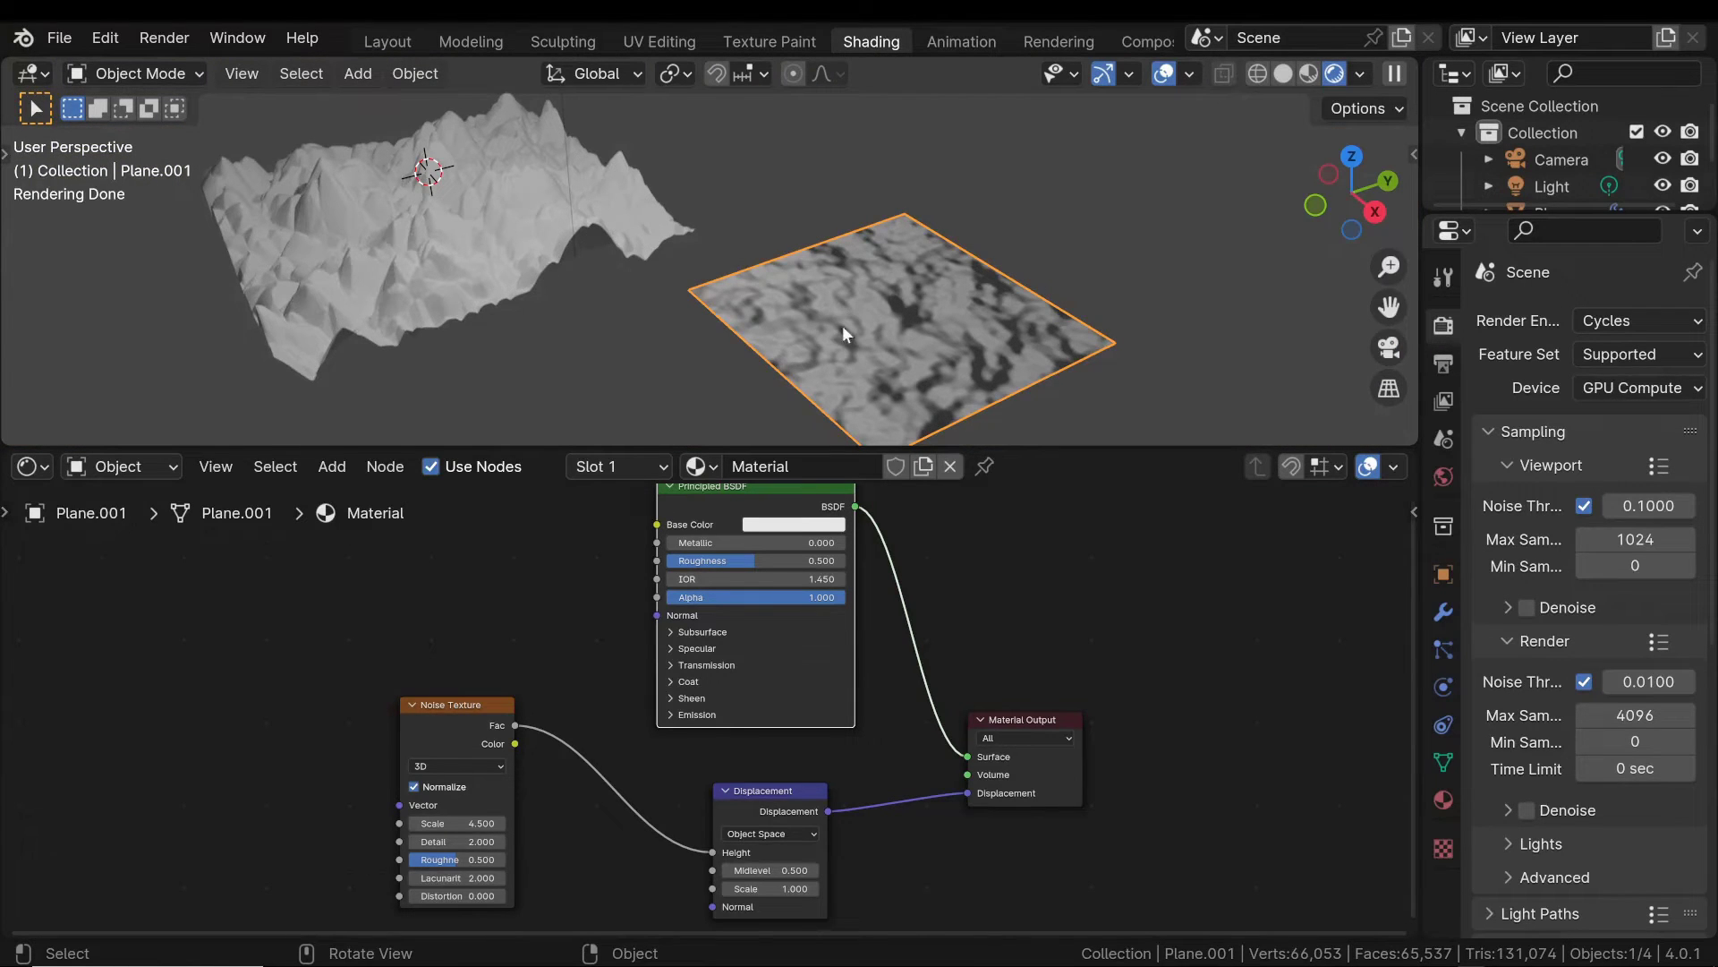
mouse_move(917, 324)
middle_mouse_down()
mouse_move(915, 338)
mouse_move(931, 259)
middle_mouse_up()
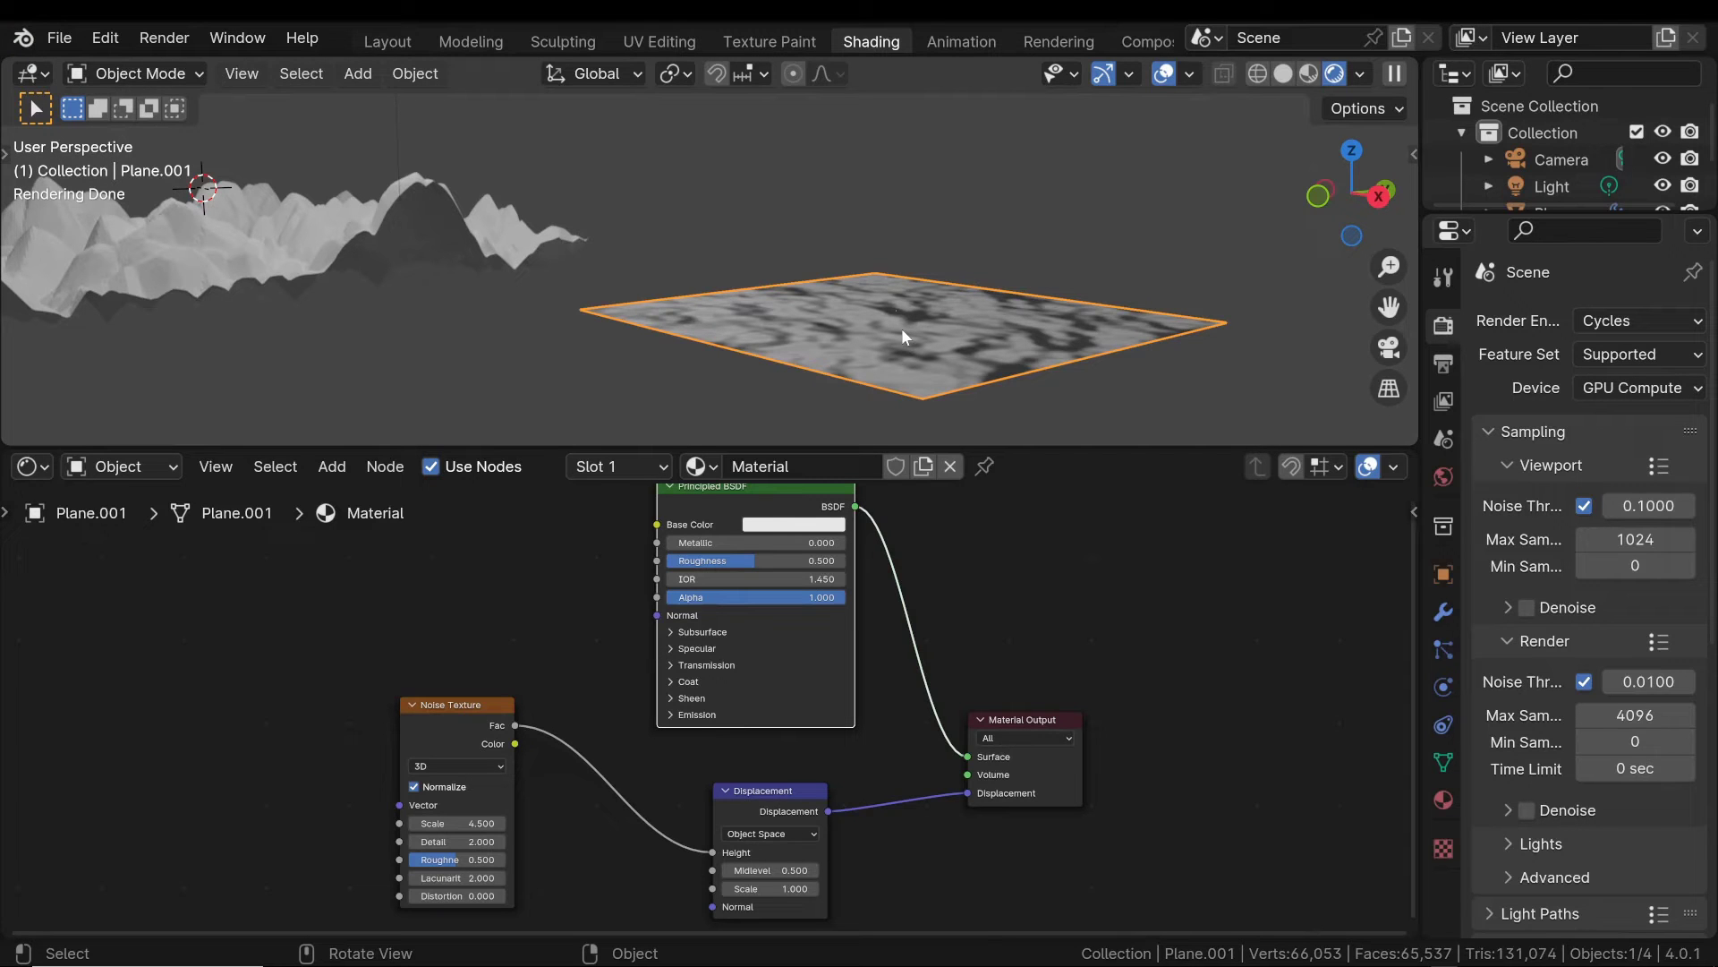
middle_click_drag(928, 322, 1001, 372)
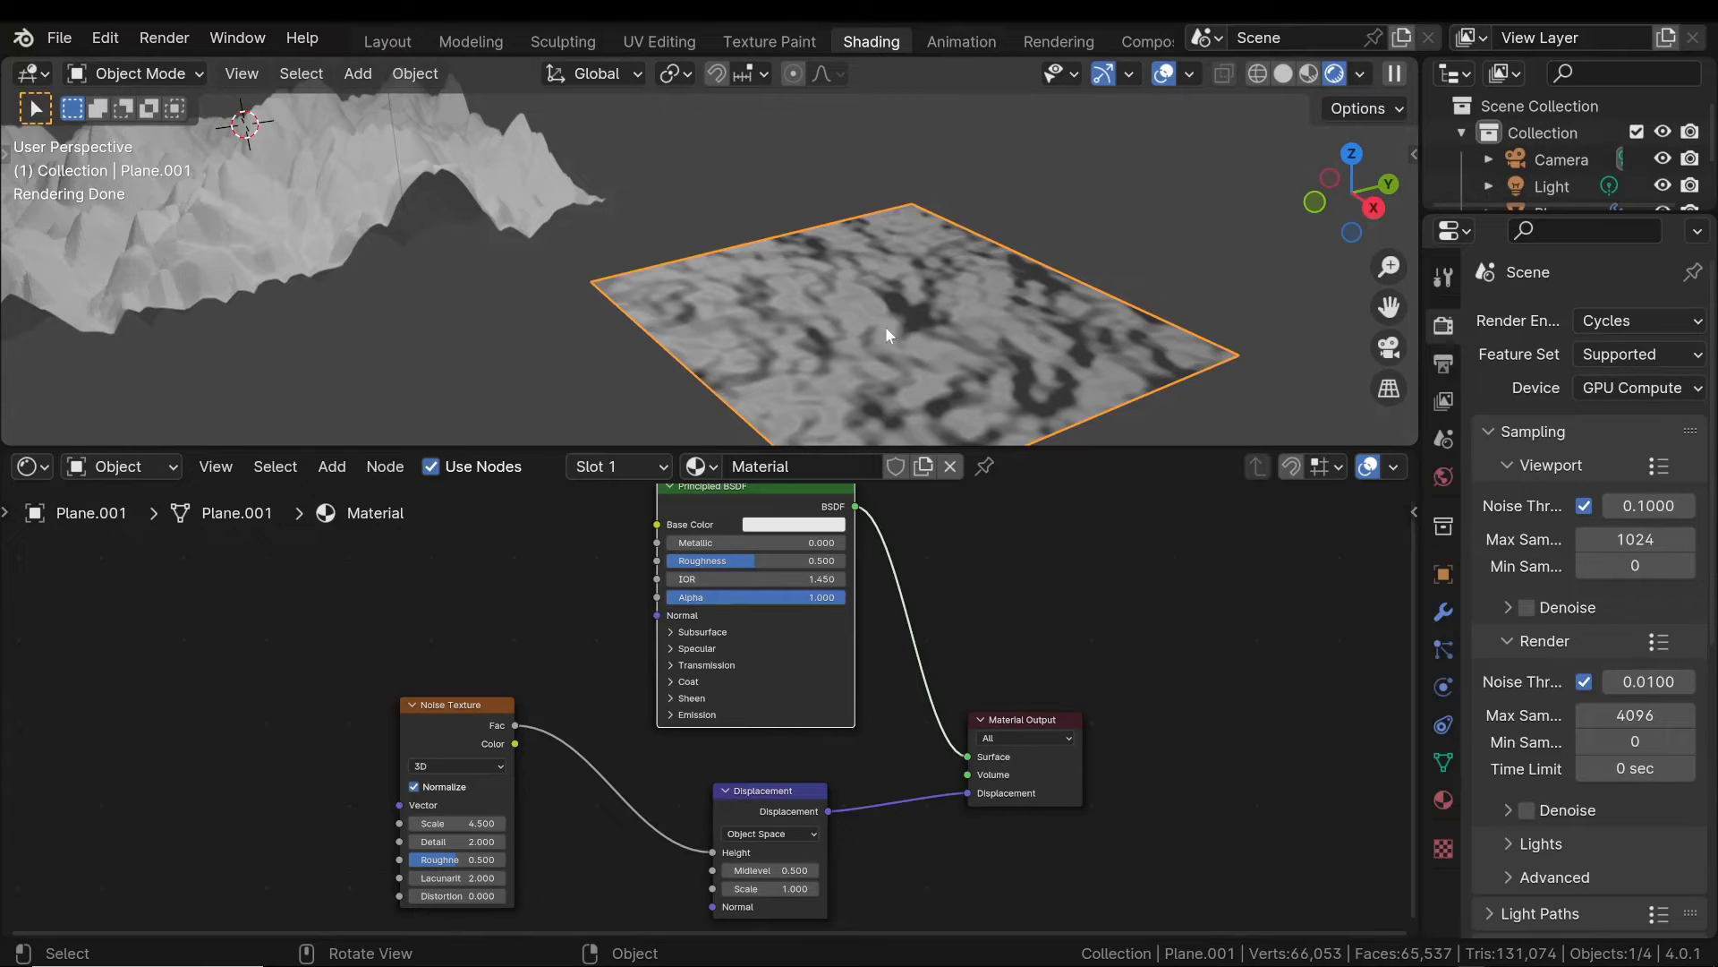
Change the material's surface displacement method from Bump Only to Displacement Only.
left_click(1442, 800)
scroll(1616, 671, "down", 5)
scroll(1606, 671, "down", 3)
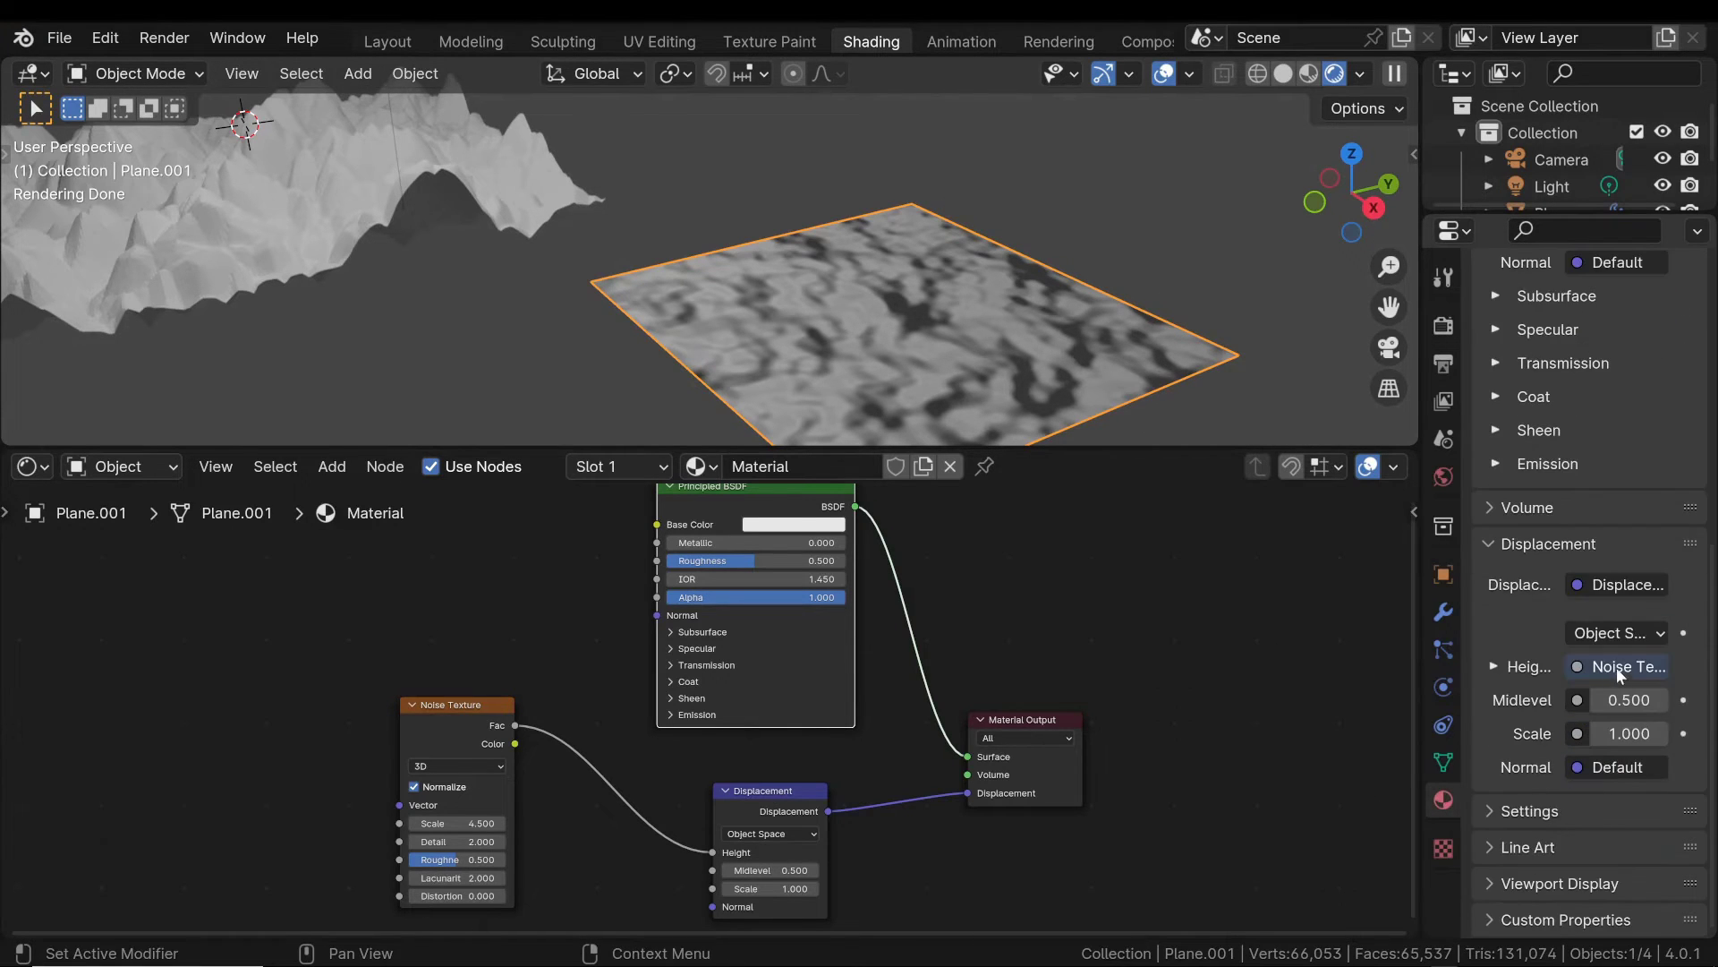
left_click(1508, 810)
scroll(1539, 716, "down", 5)
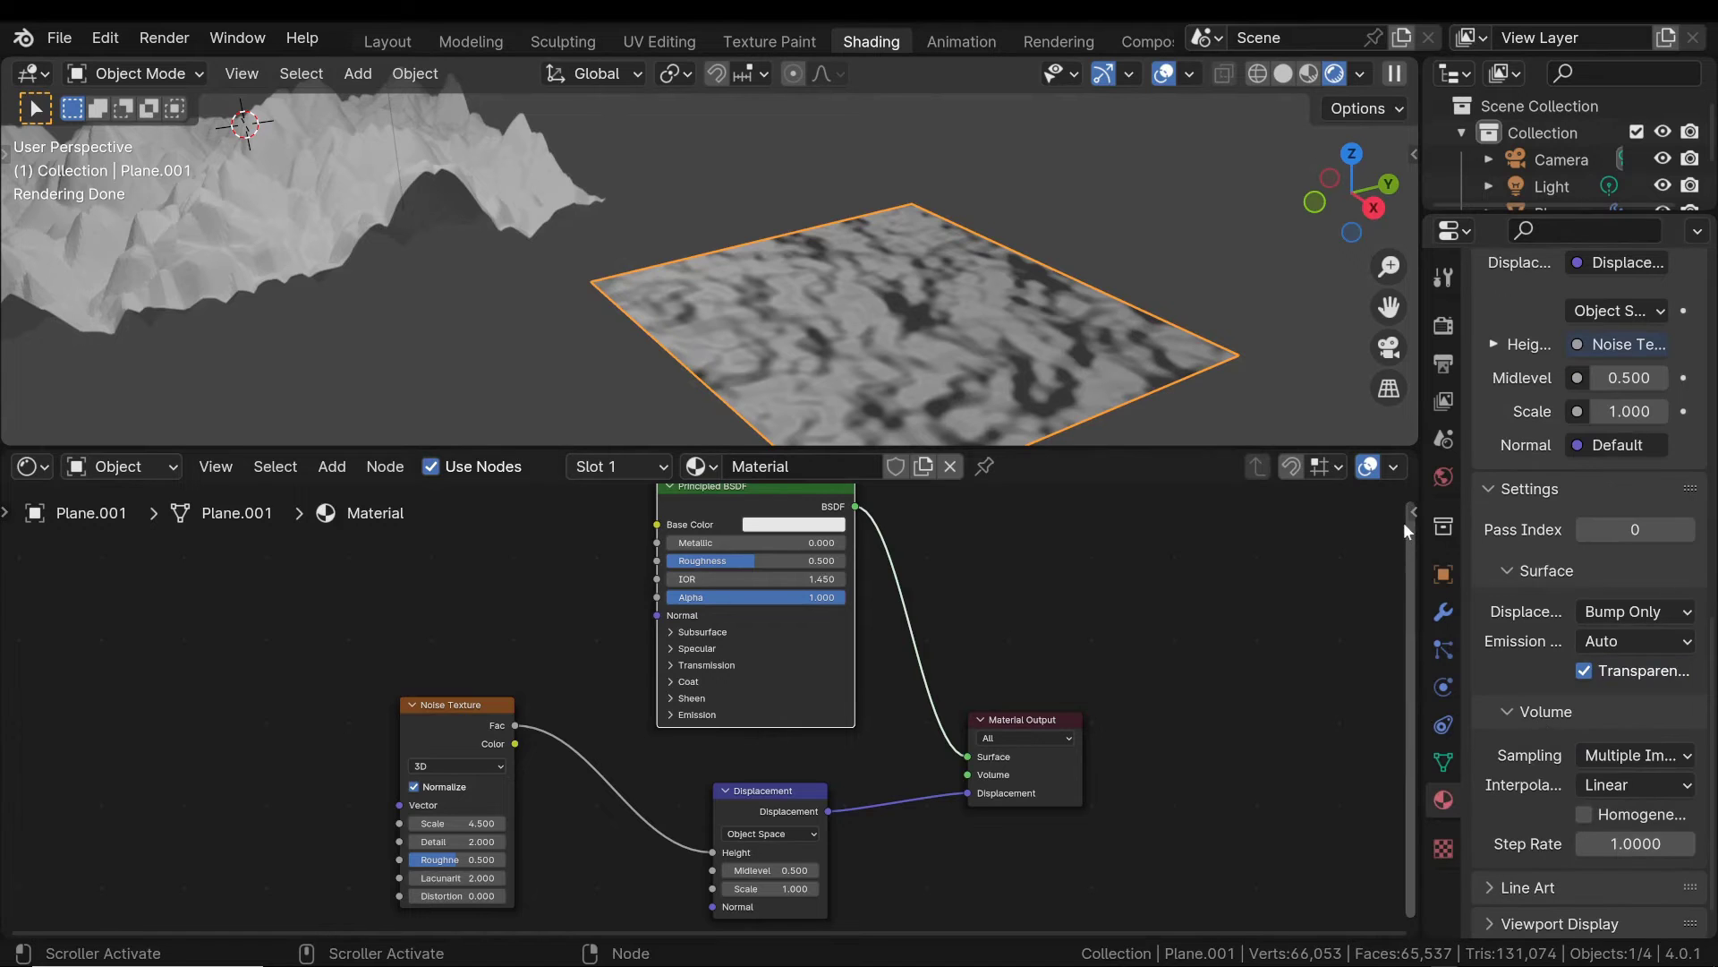
left_click_drag(1421, 528, 1334, 528)
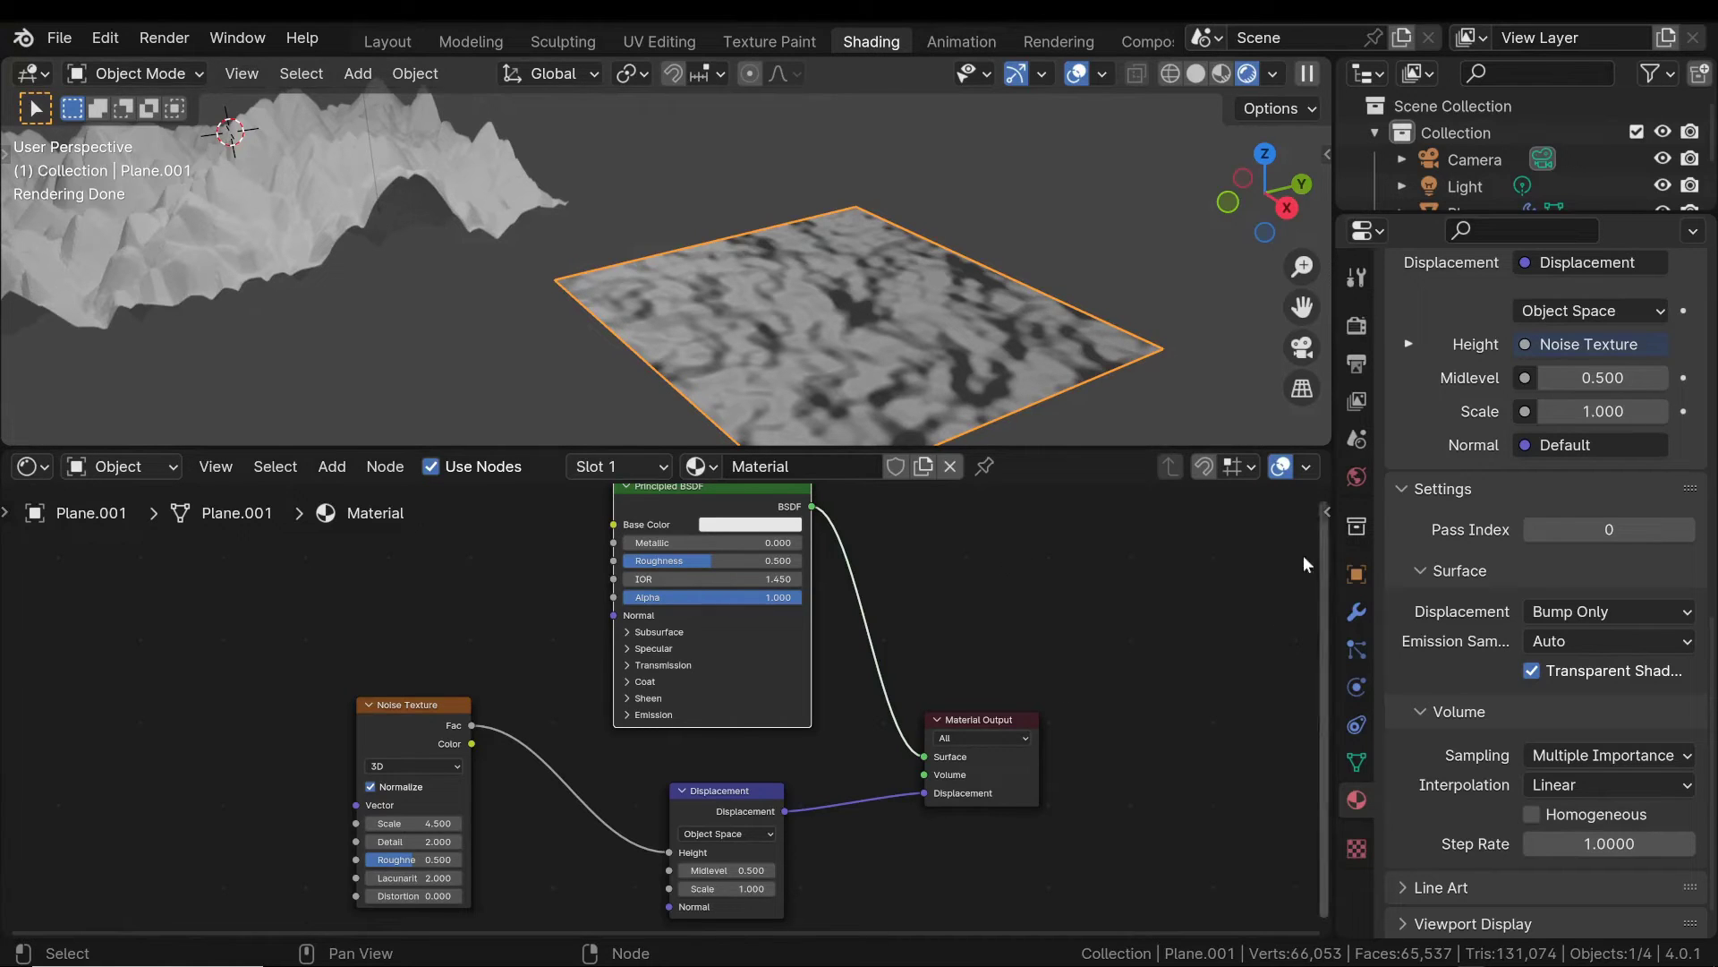
left_click(1580, 611)
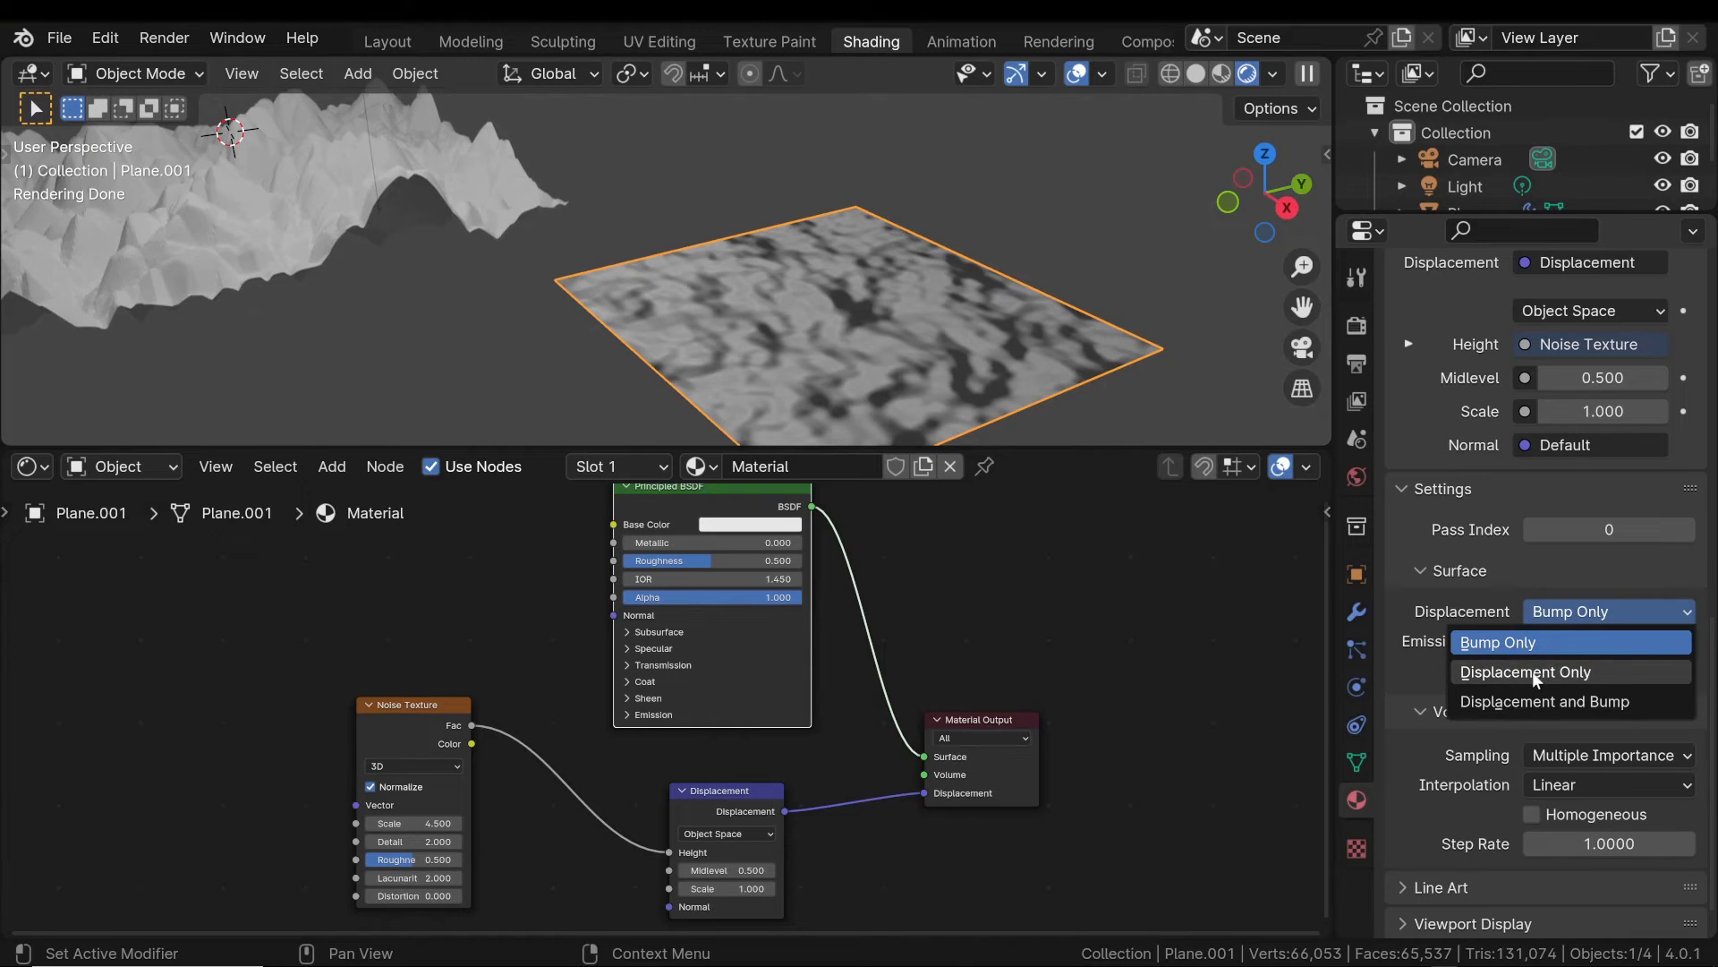
left_click(1518, 677)
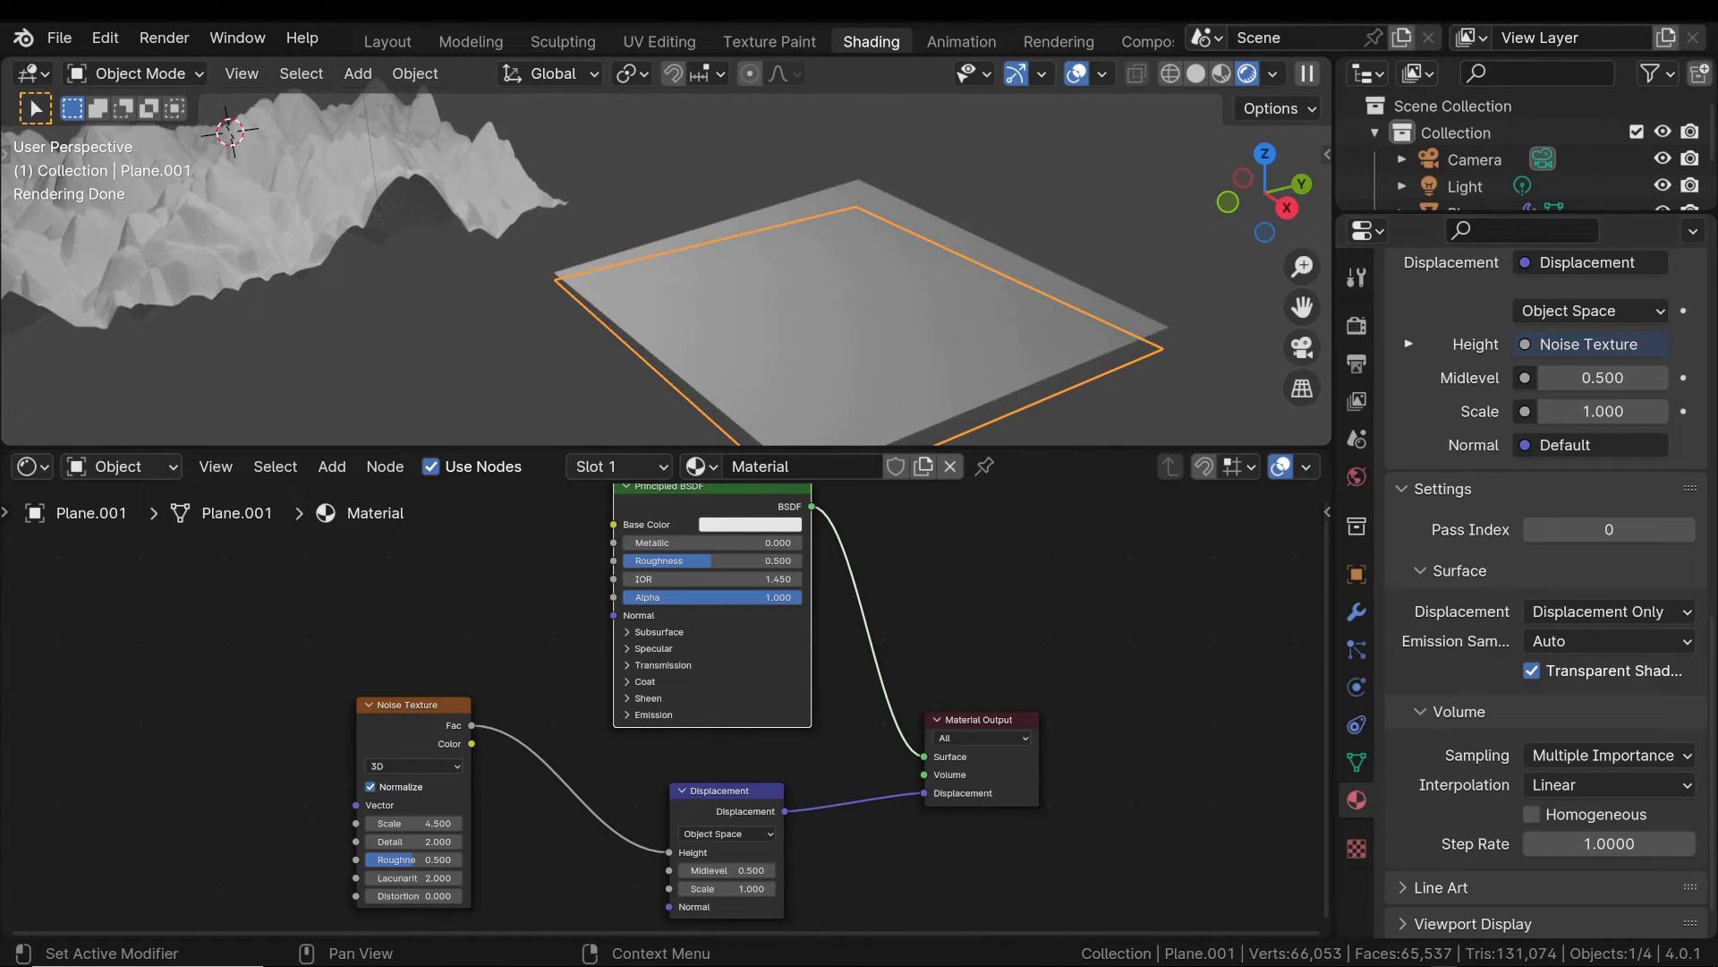
scroll(1540, 582, "down", 2)
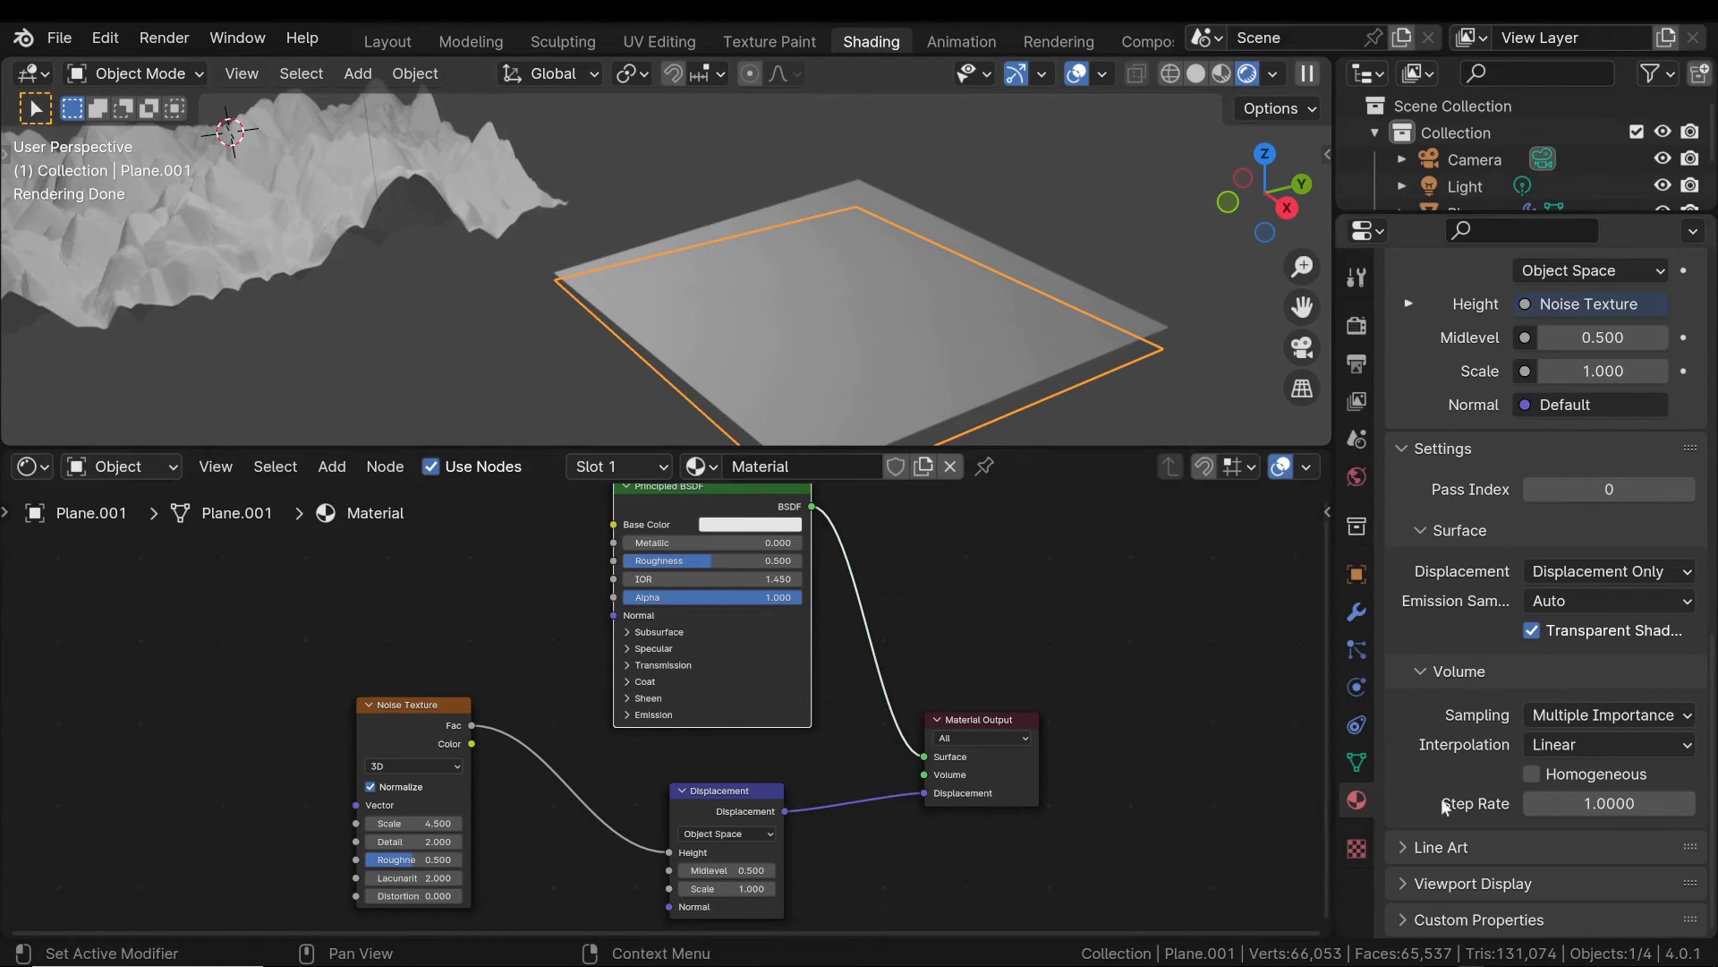
Add a Simple Subdivision Surface modifier to the second plane at viewport level 5.
left_click(1358, 613)
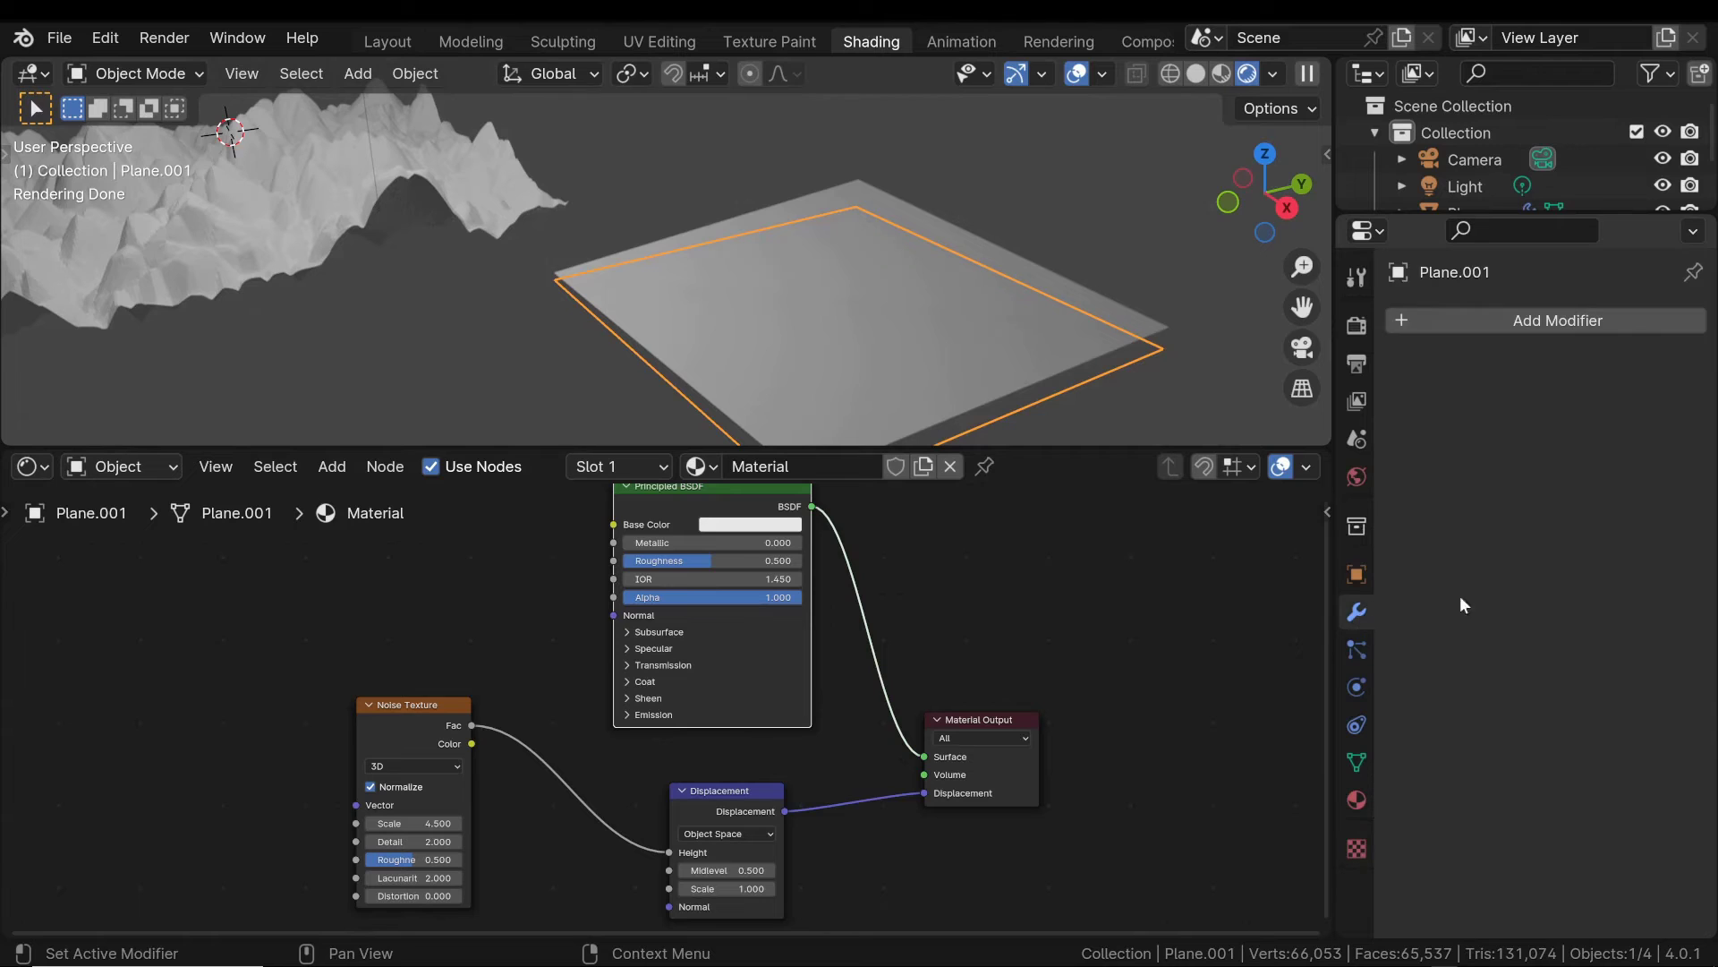
left_click(1559, 317)
mouse_move(1441, 319)
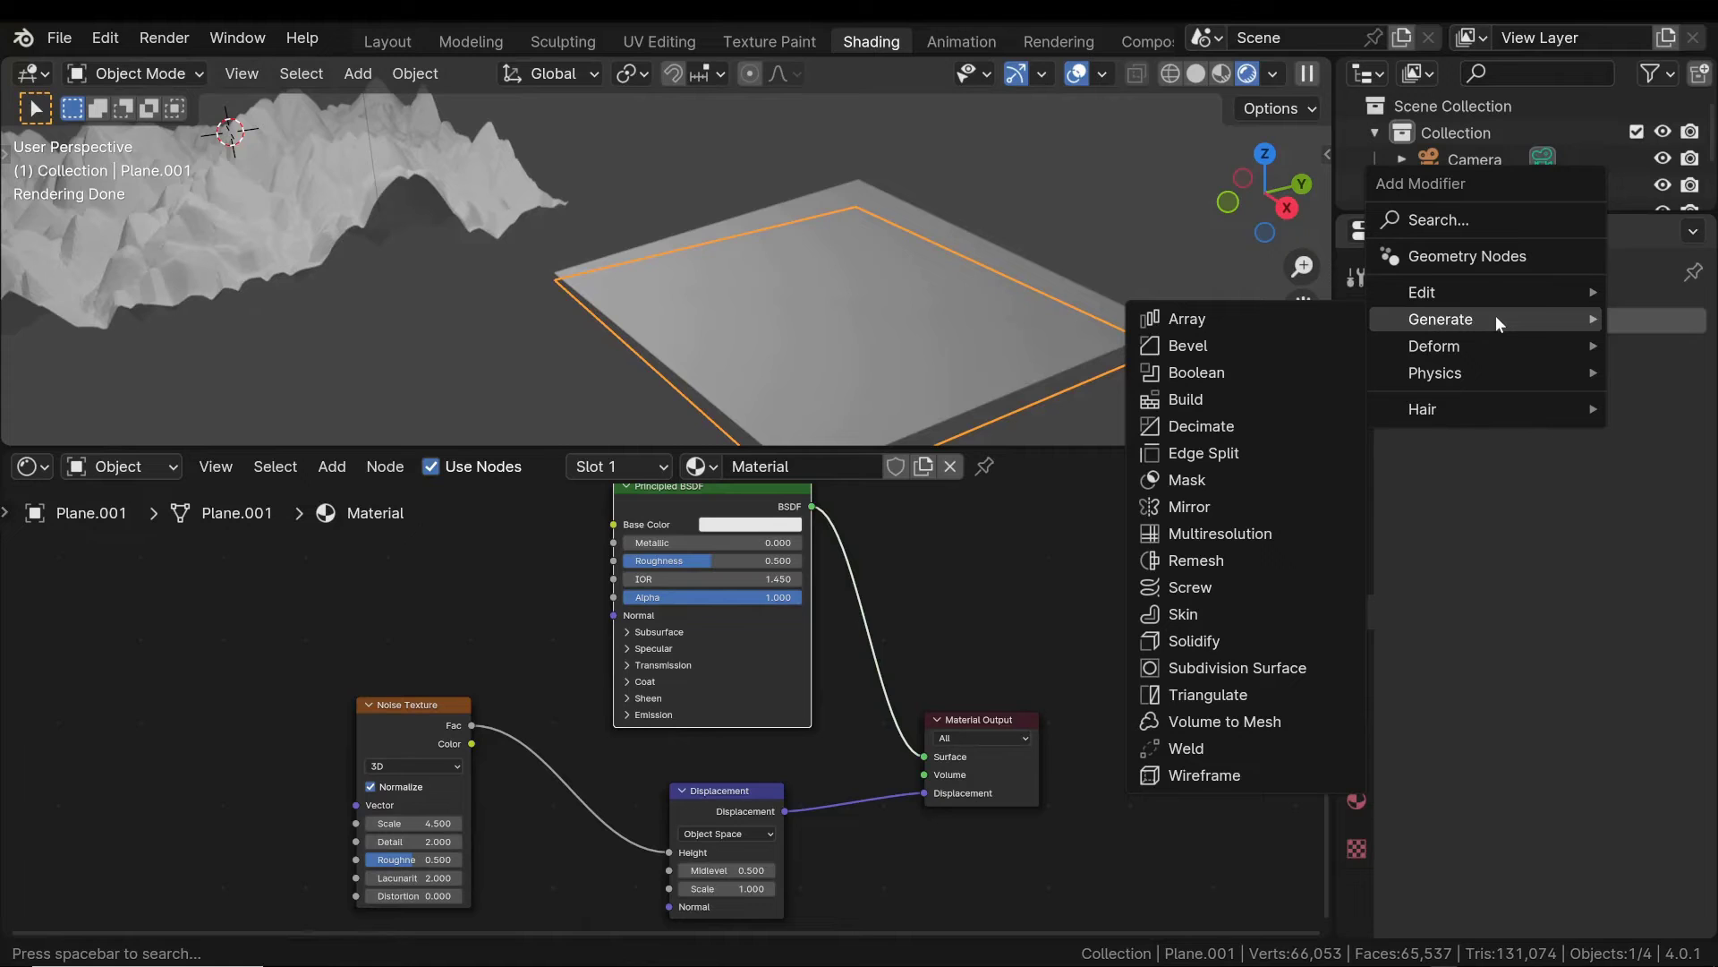
left_click(1225, 669)
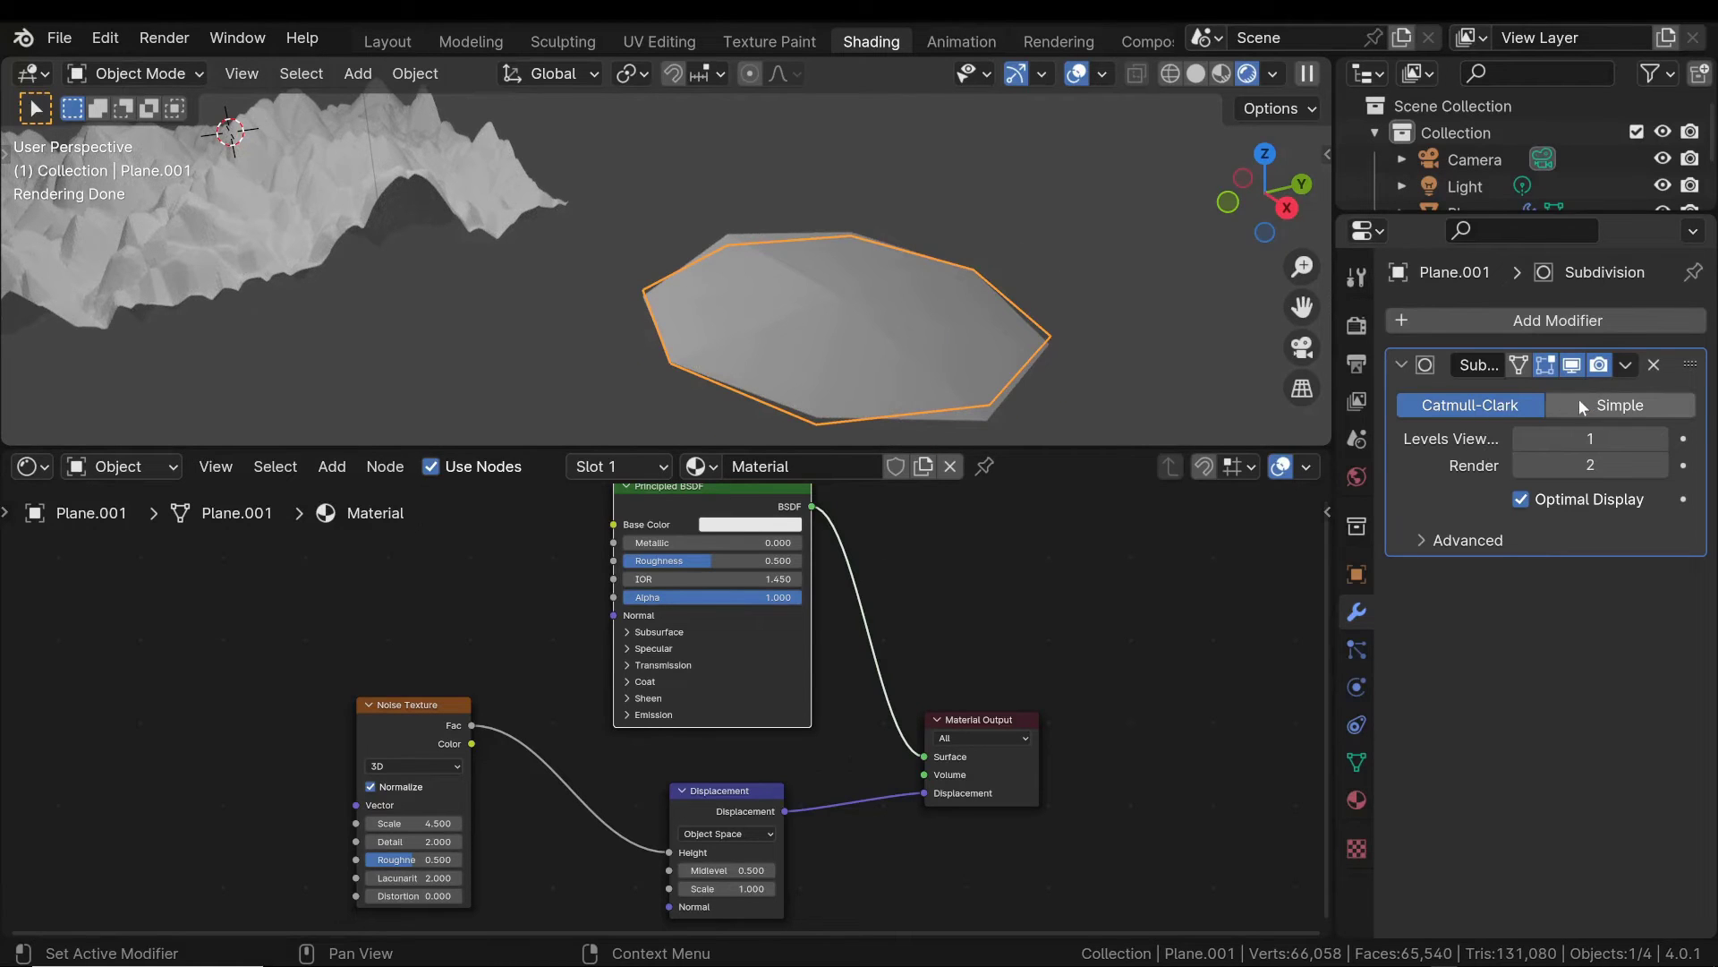
left_click(1610, 411)
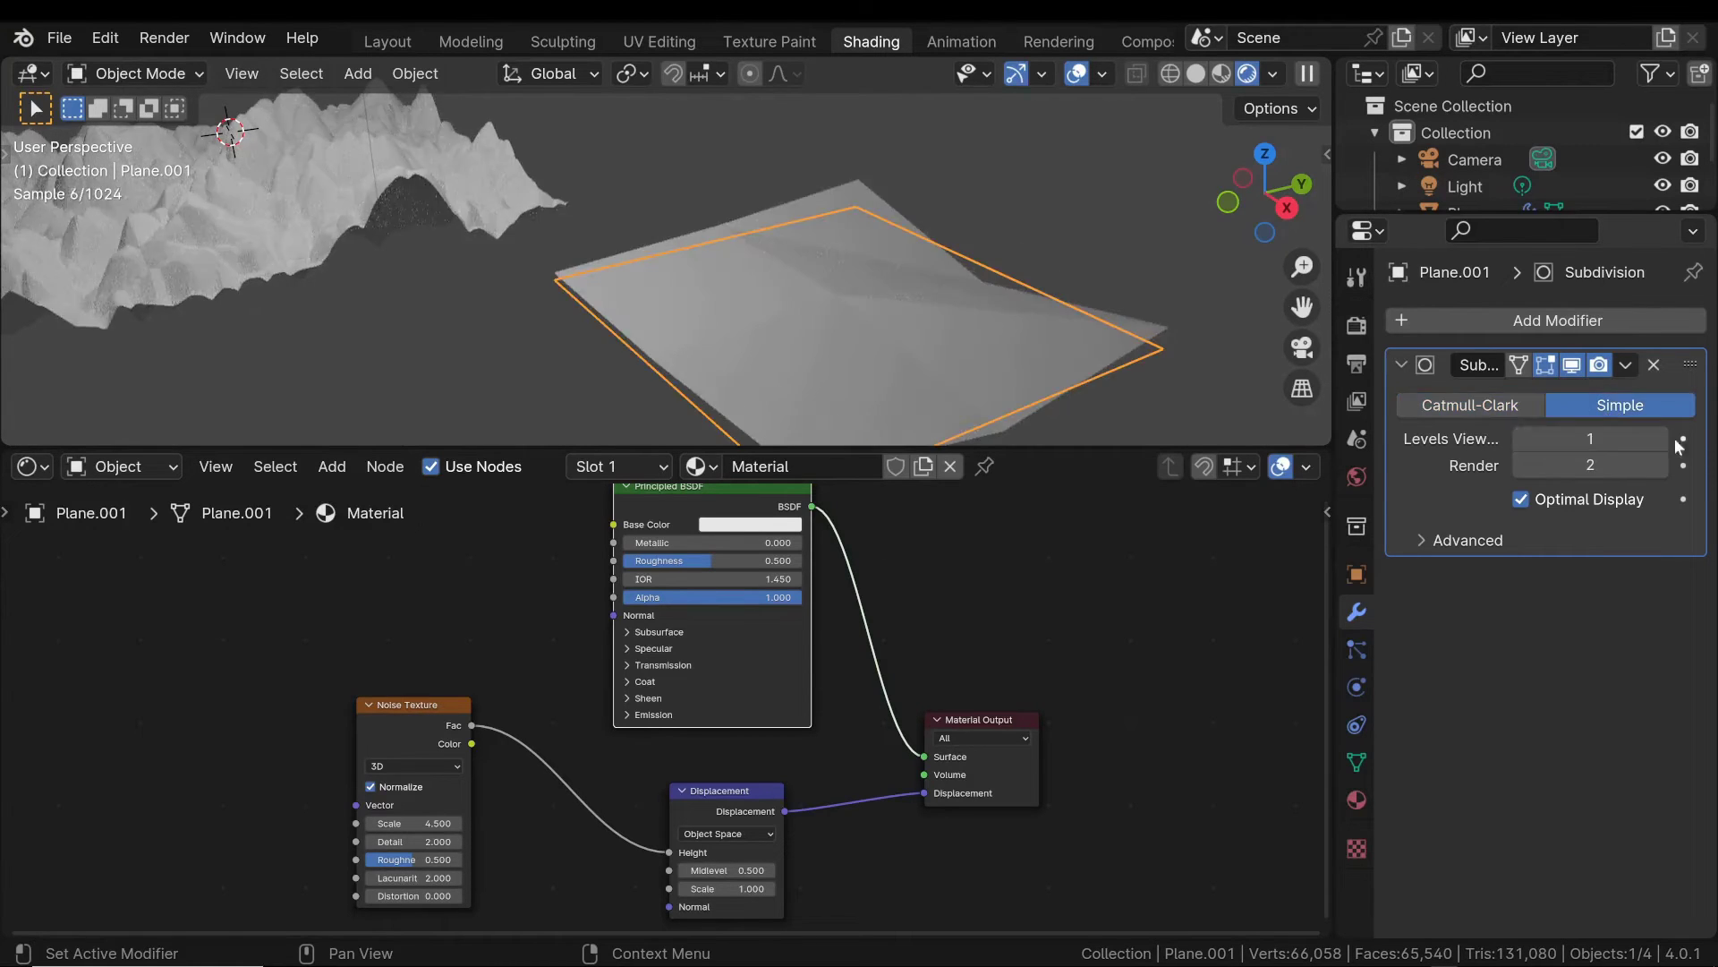
left_click(1663, 437)
left_click(1662, 437)
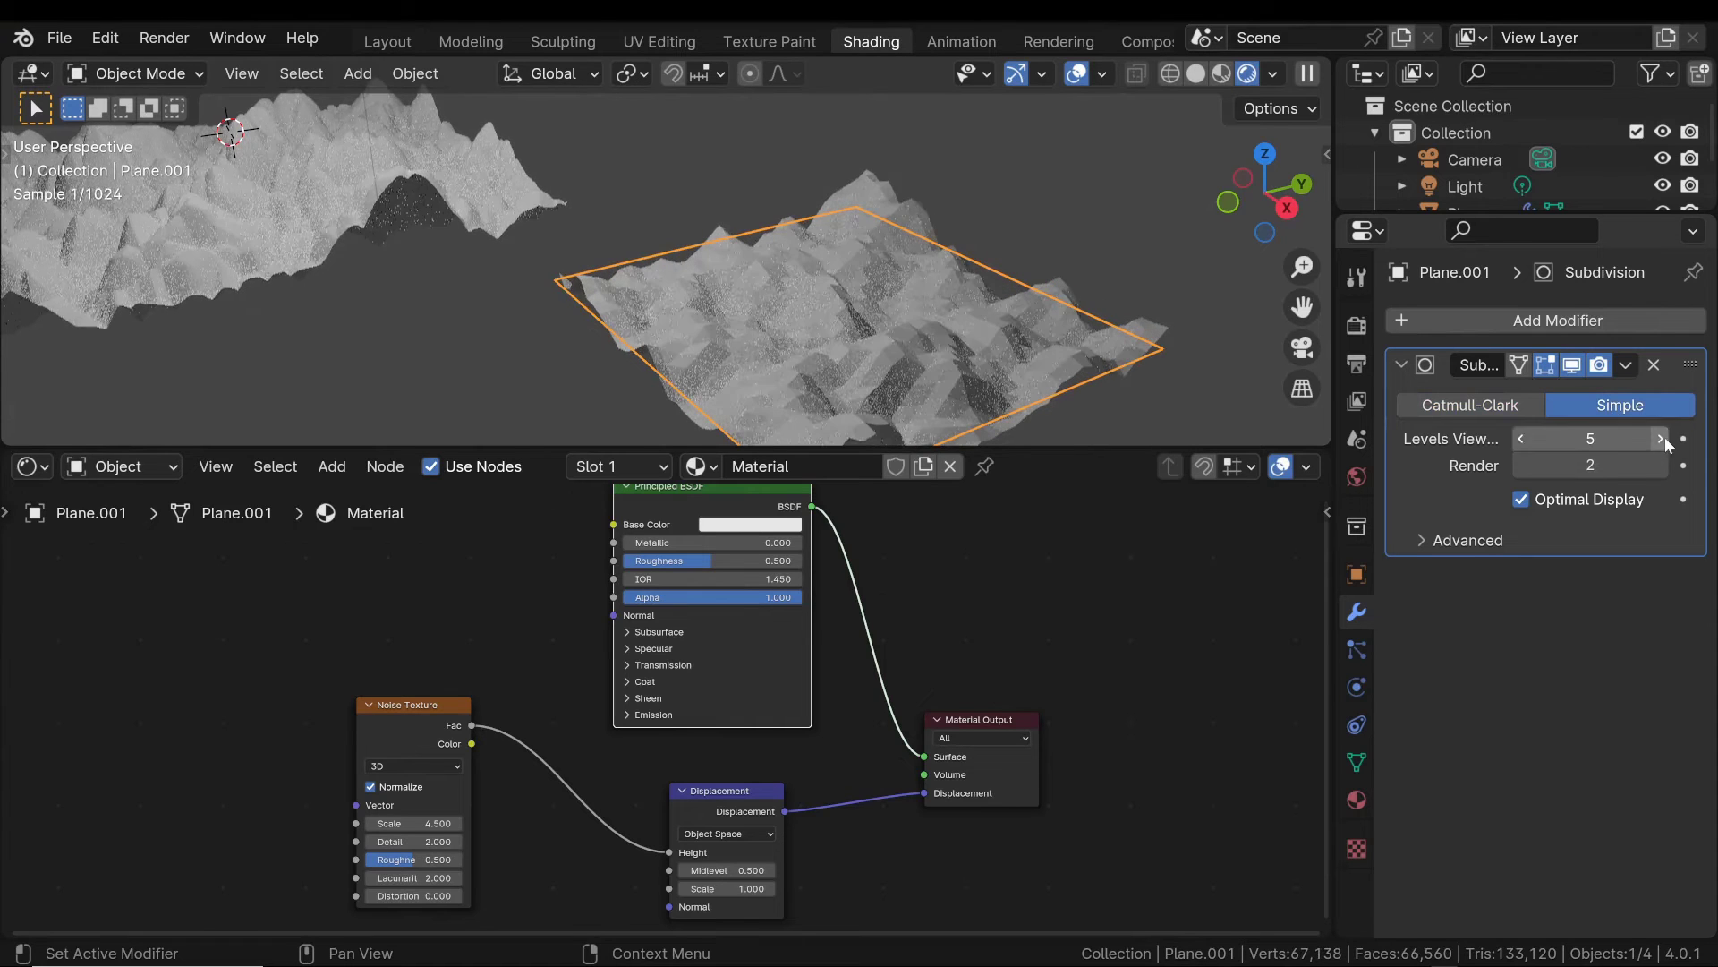
left_click(1663, 436)
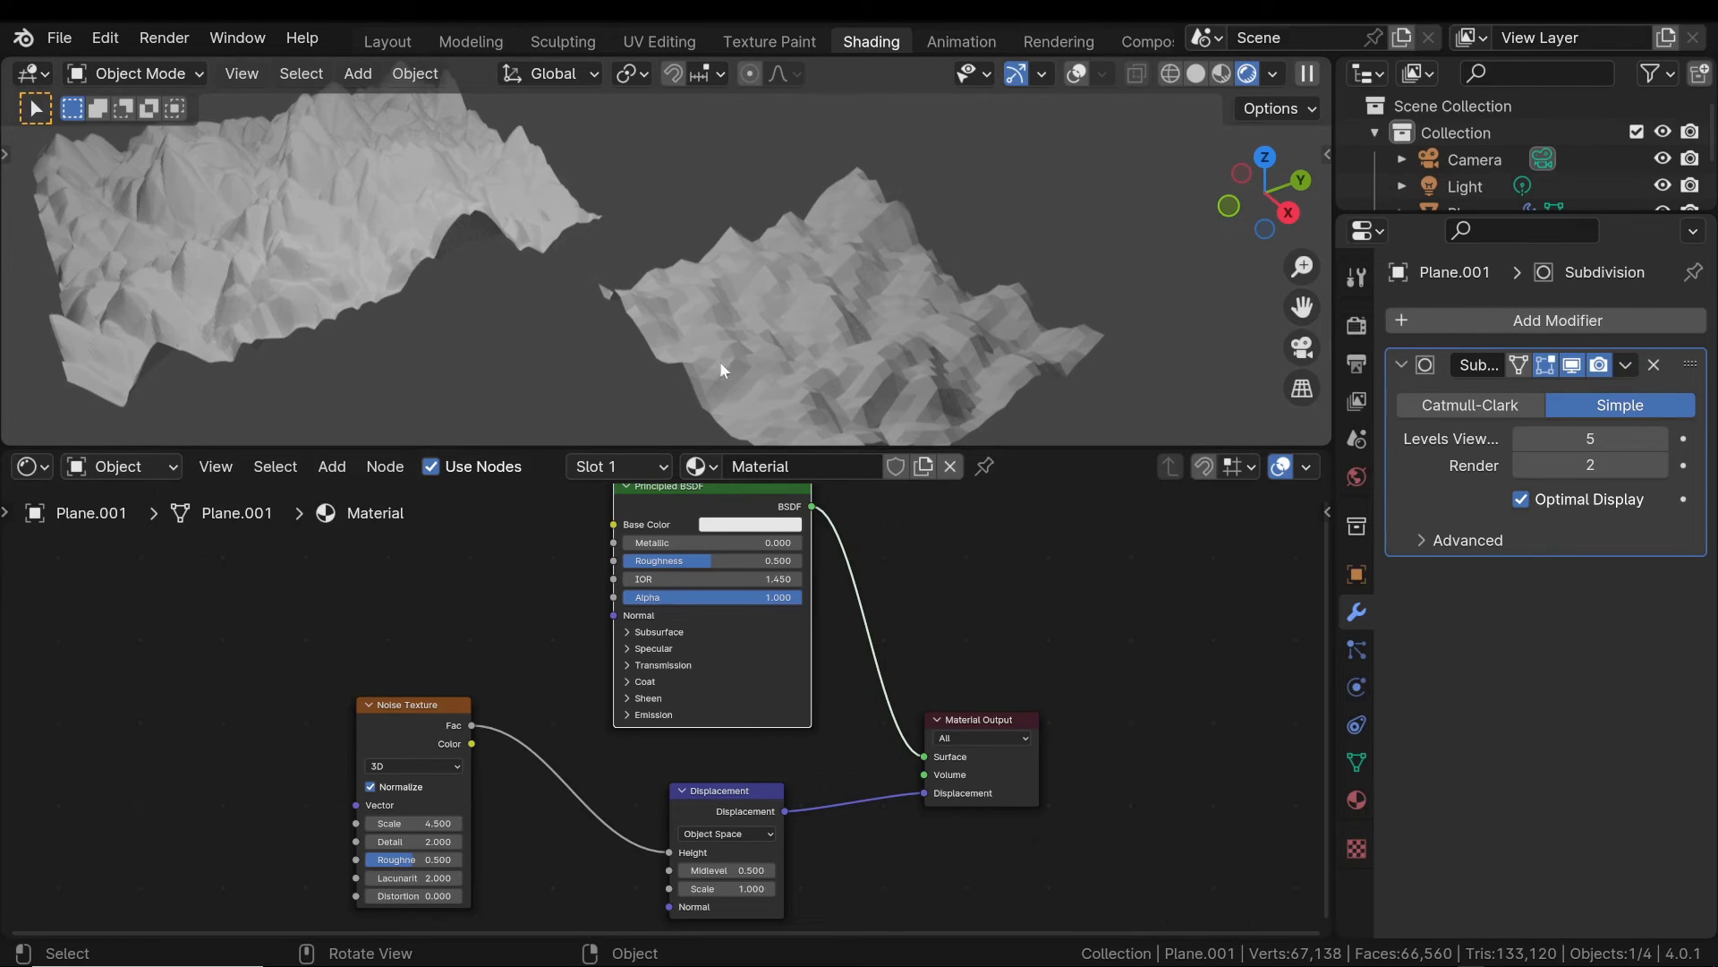
Switch to Solid shading and orbit to compare the flat plane with the mountain terrain.
left_click(1197, 74)
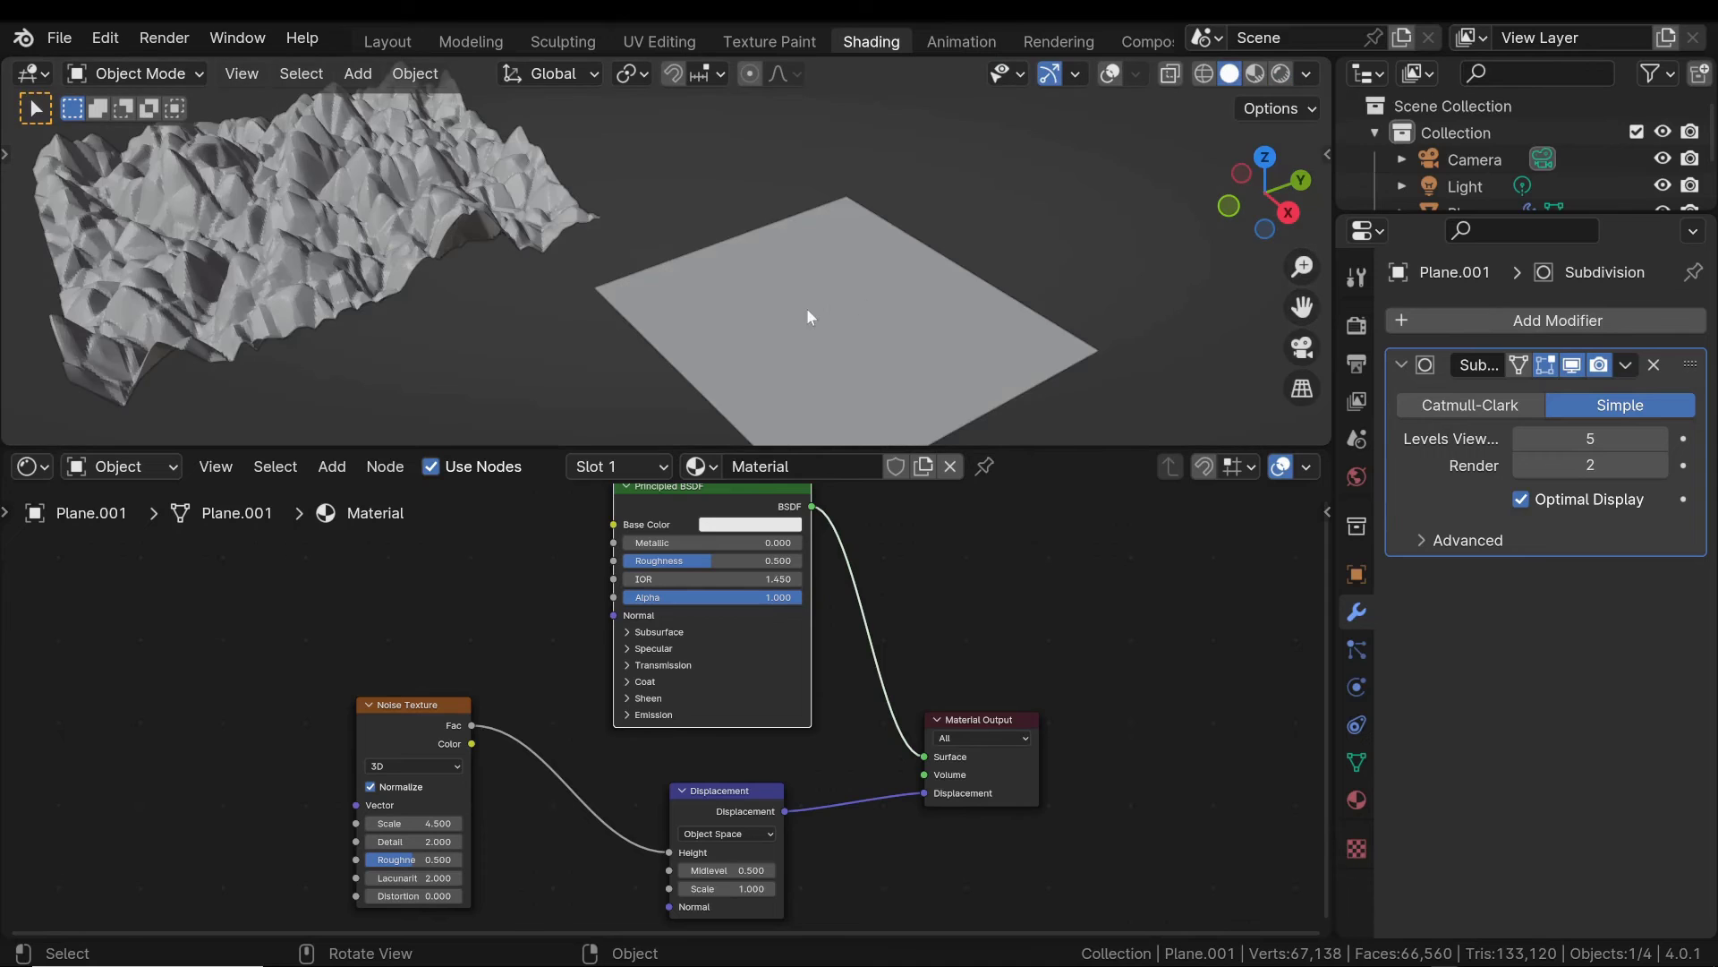
middle_click_drag(810, 315, 767, 233)
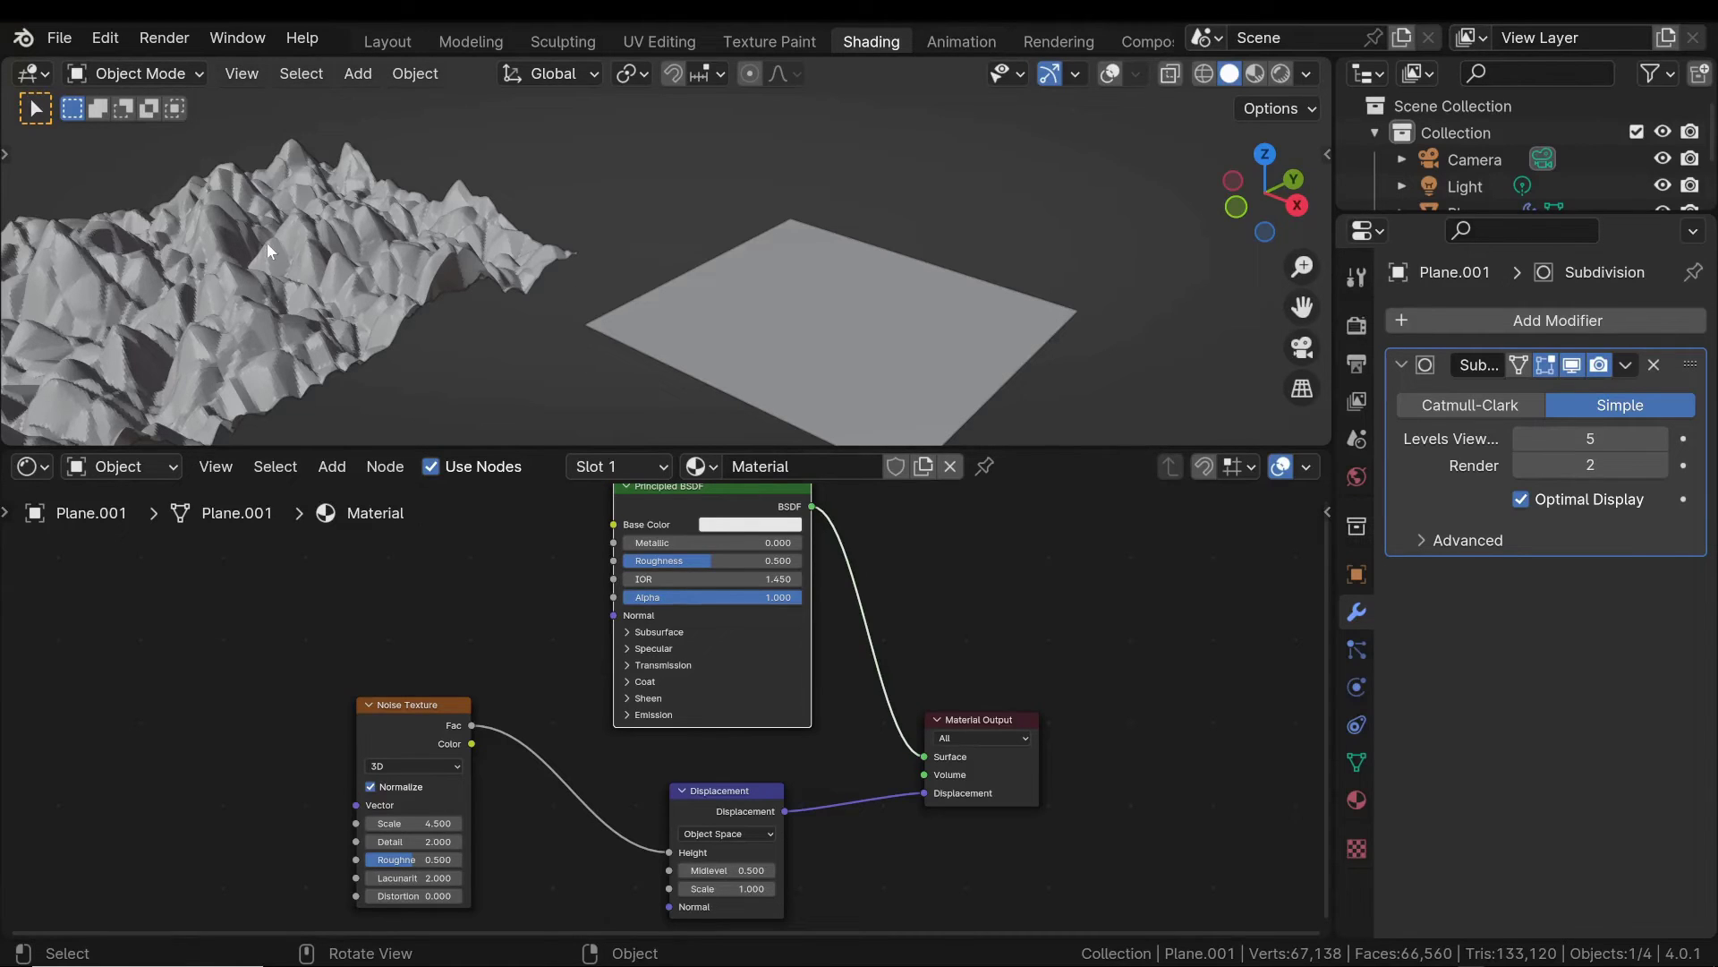
middle_click_drag(270, 256, 234, 186)
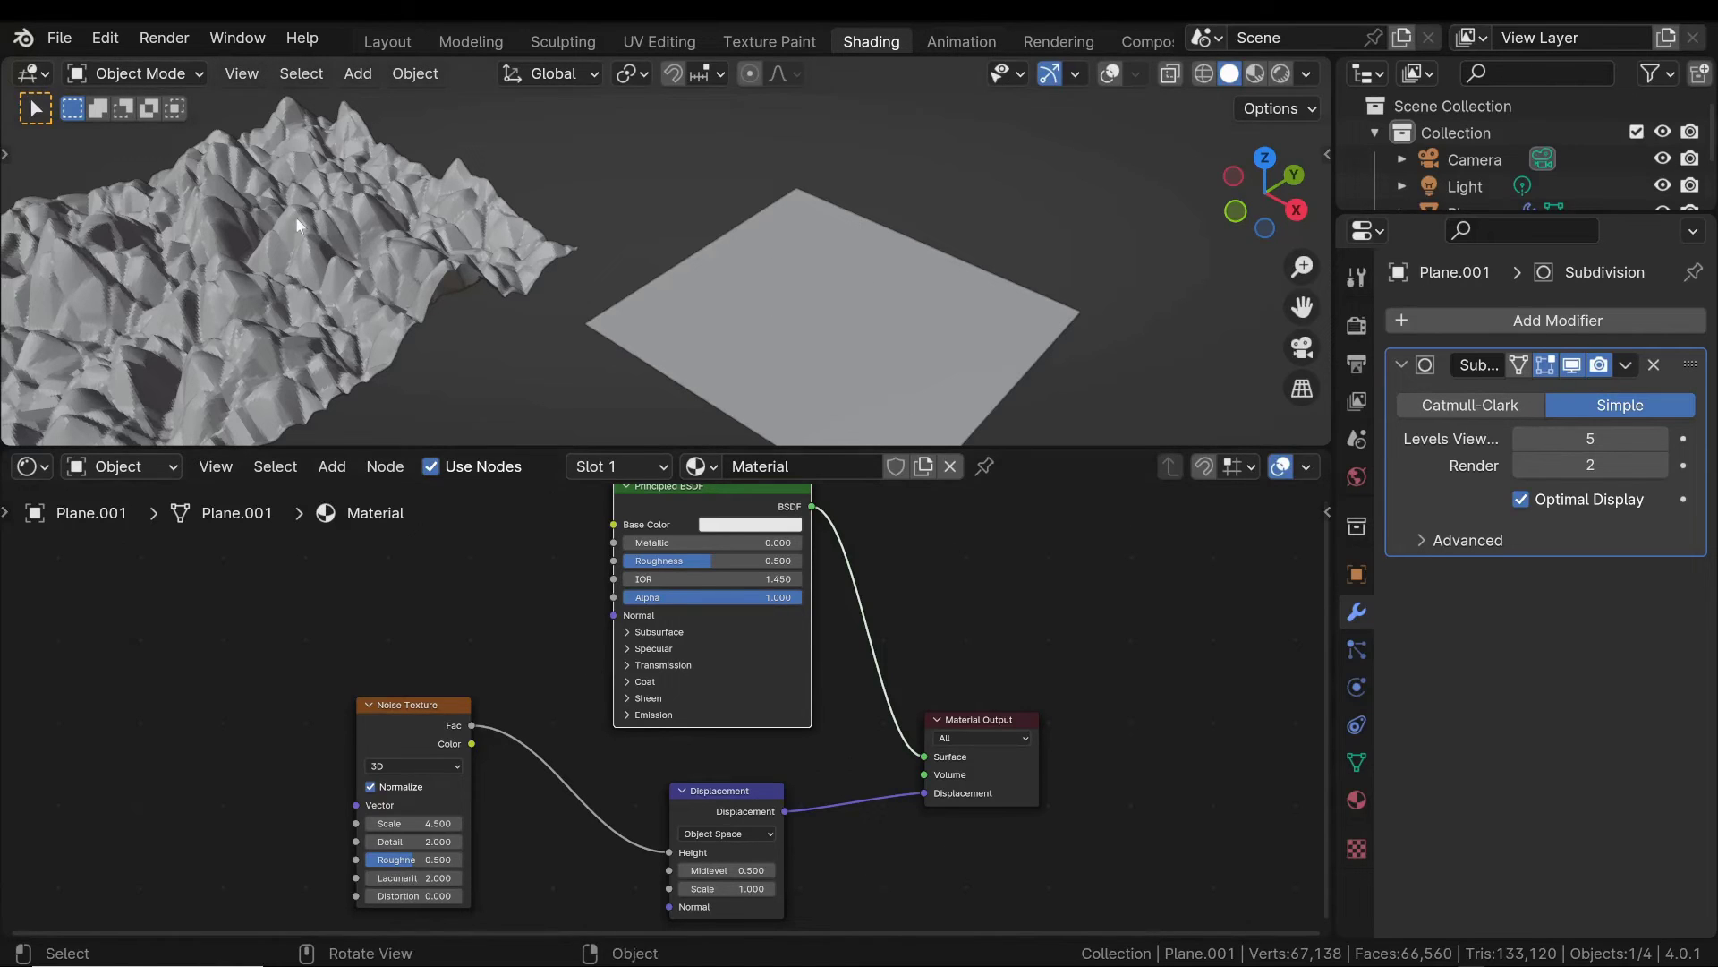
middle_click_drag(376, 233, 308, 179)
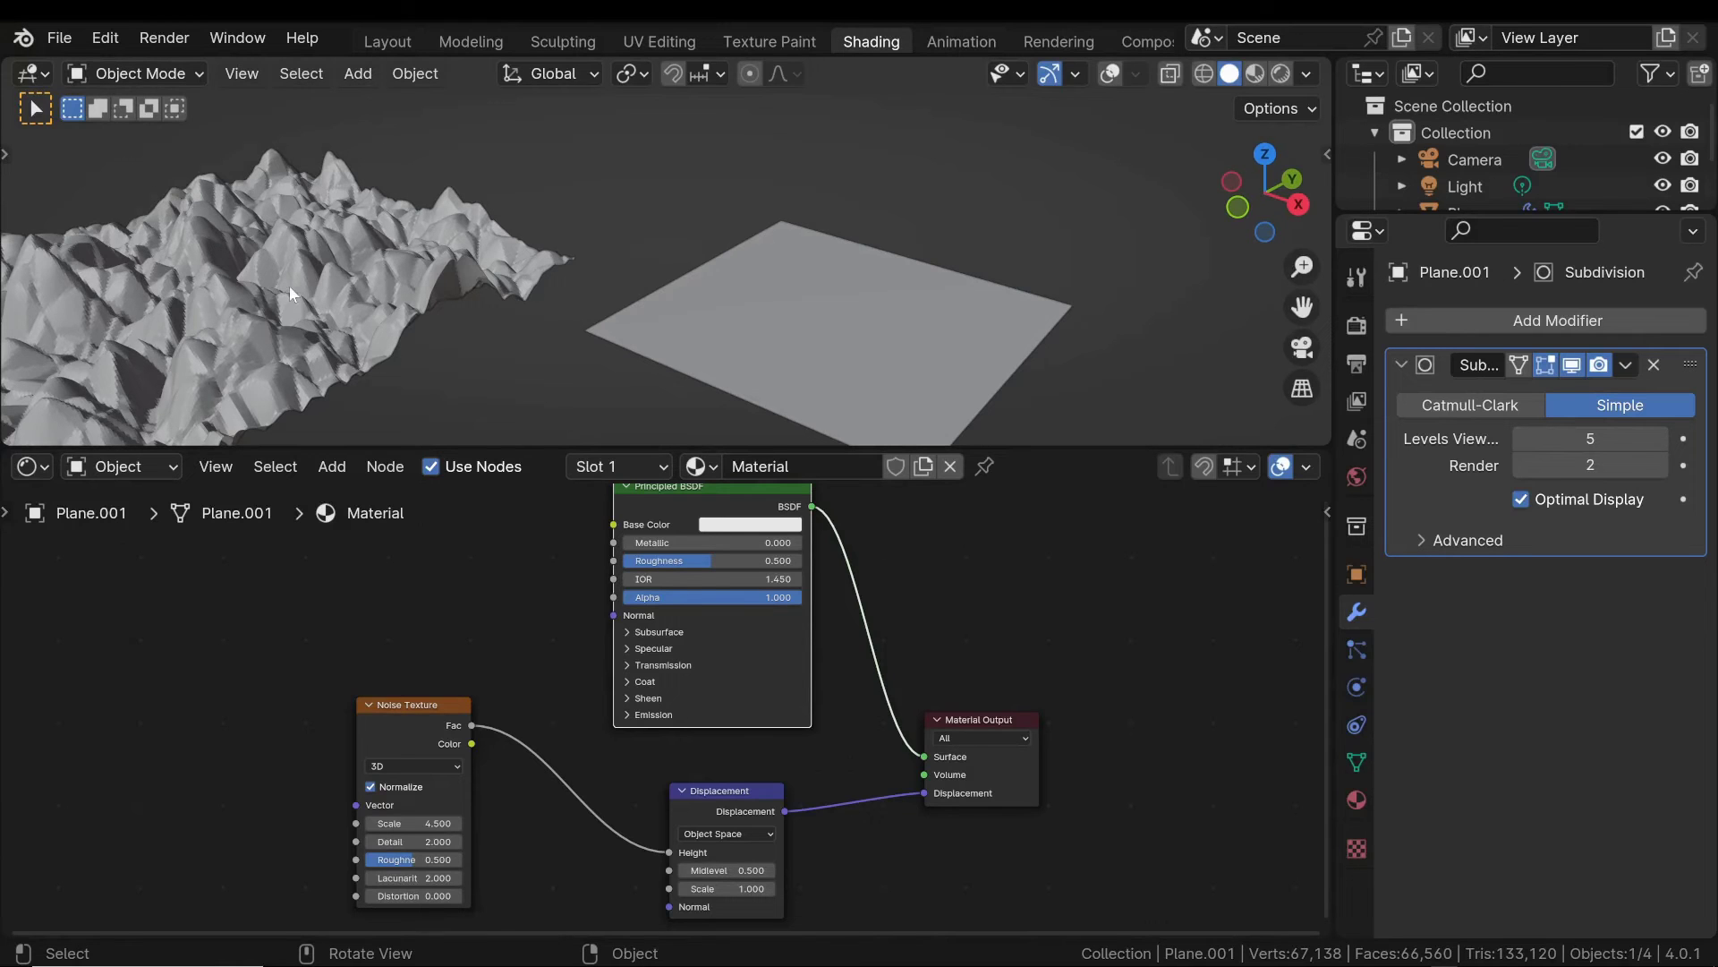
middle_click_drag(288, 287, 309, 284)
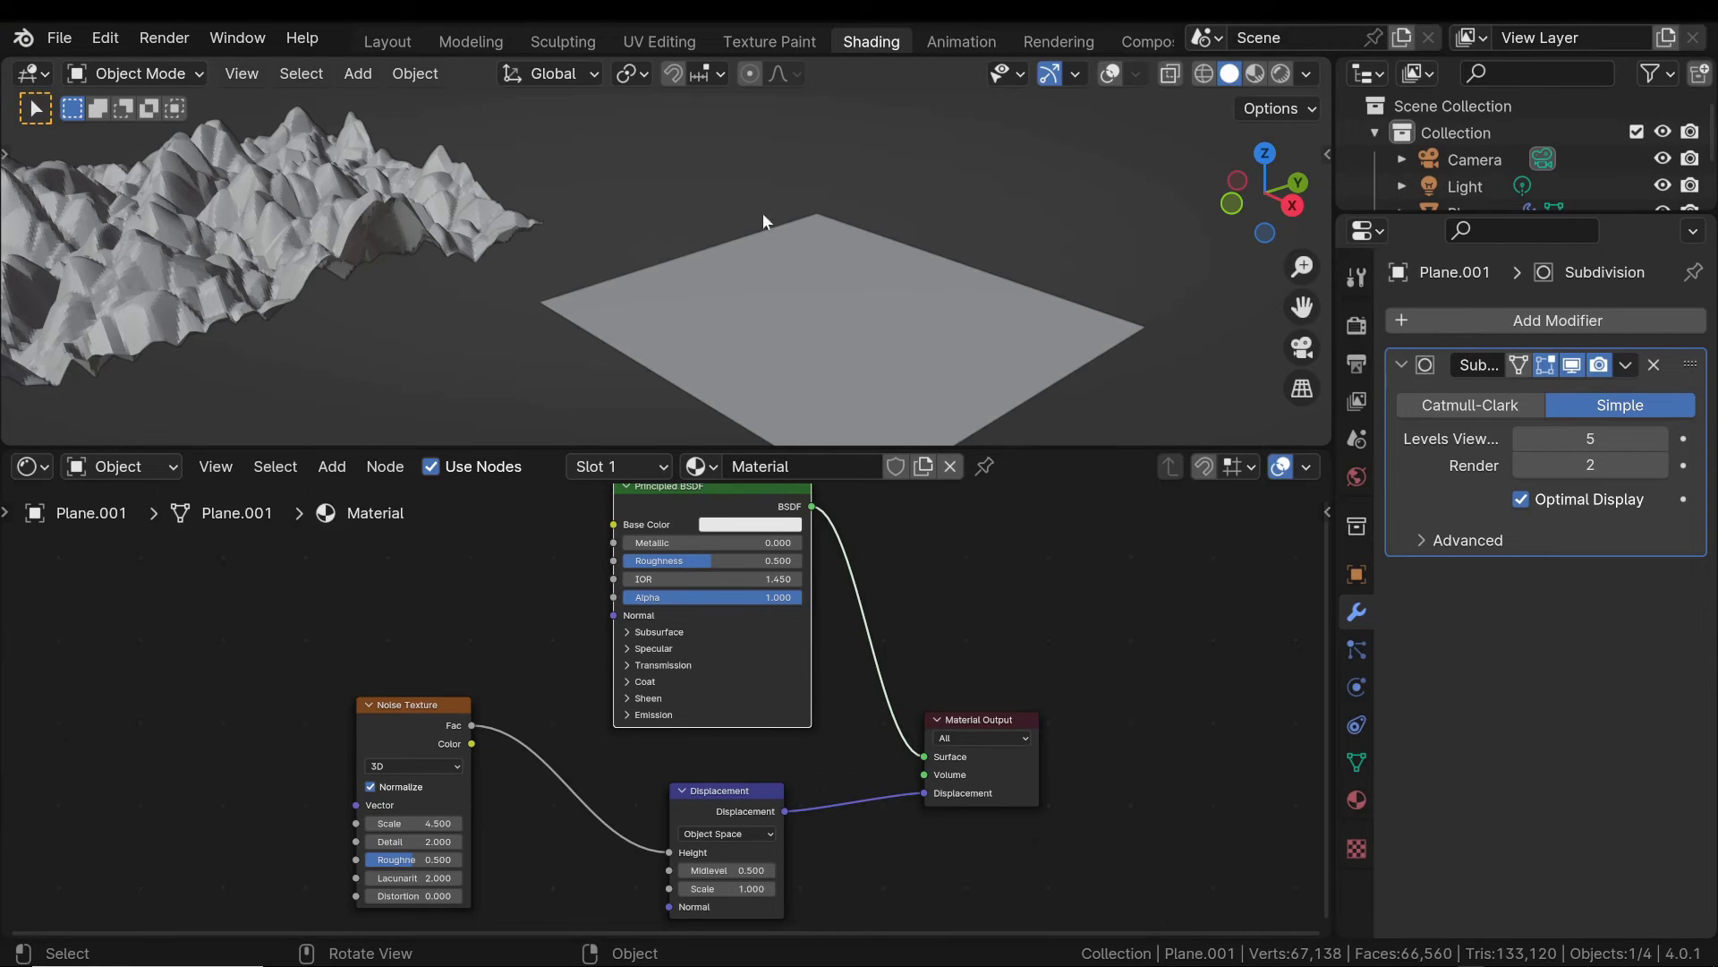
mouse_move(417, 282)
middle_mouse_down()
mouse_move(492, 273)
mouse_move(444, 267)
middle_mouse_up()
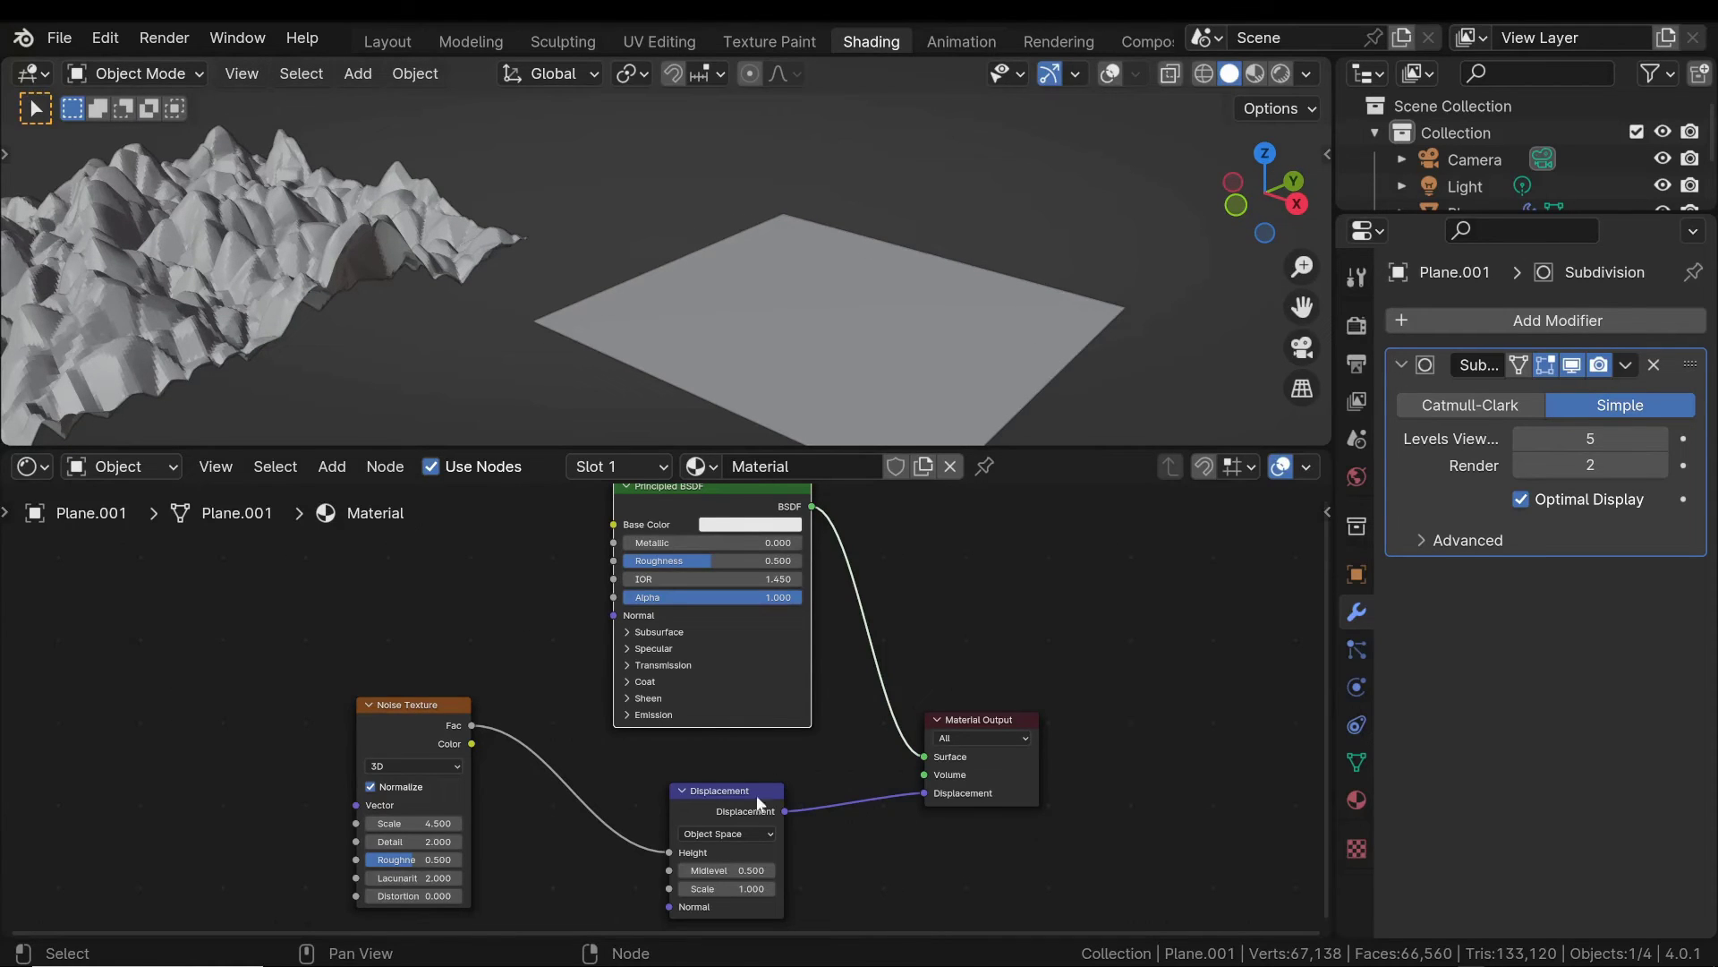
Shift the Noise Texture and Displacement nodes left and orbit around both mountain terrains.
middle_click_drag(547, 716, 545, 652)
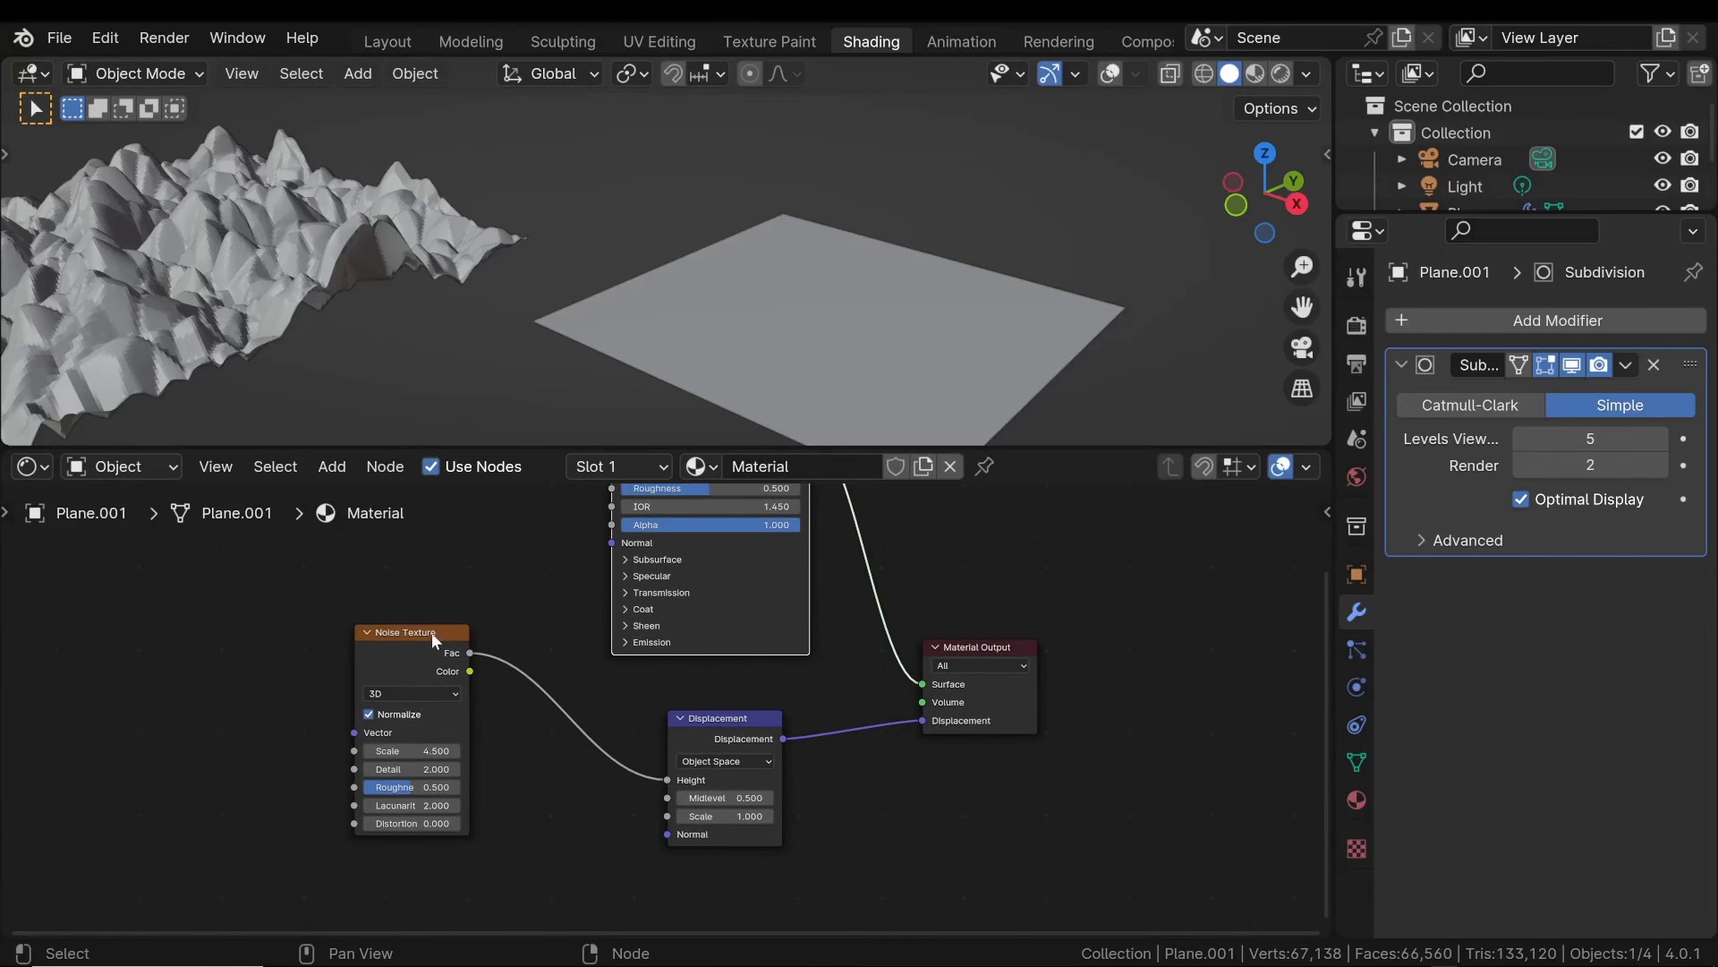
left_click_drag(418, 629, 326, 621)
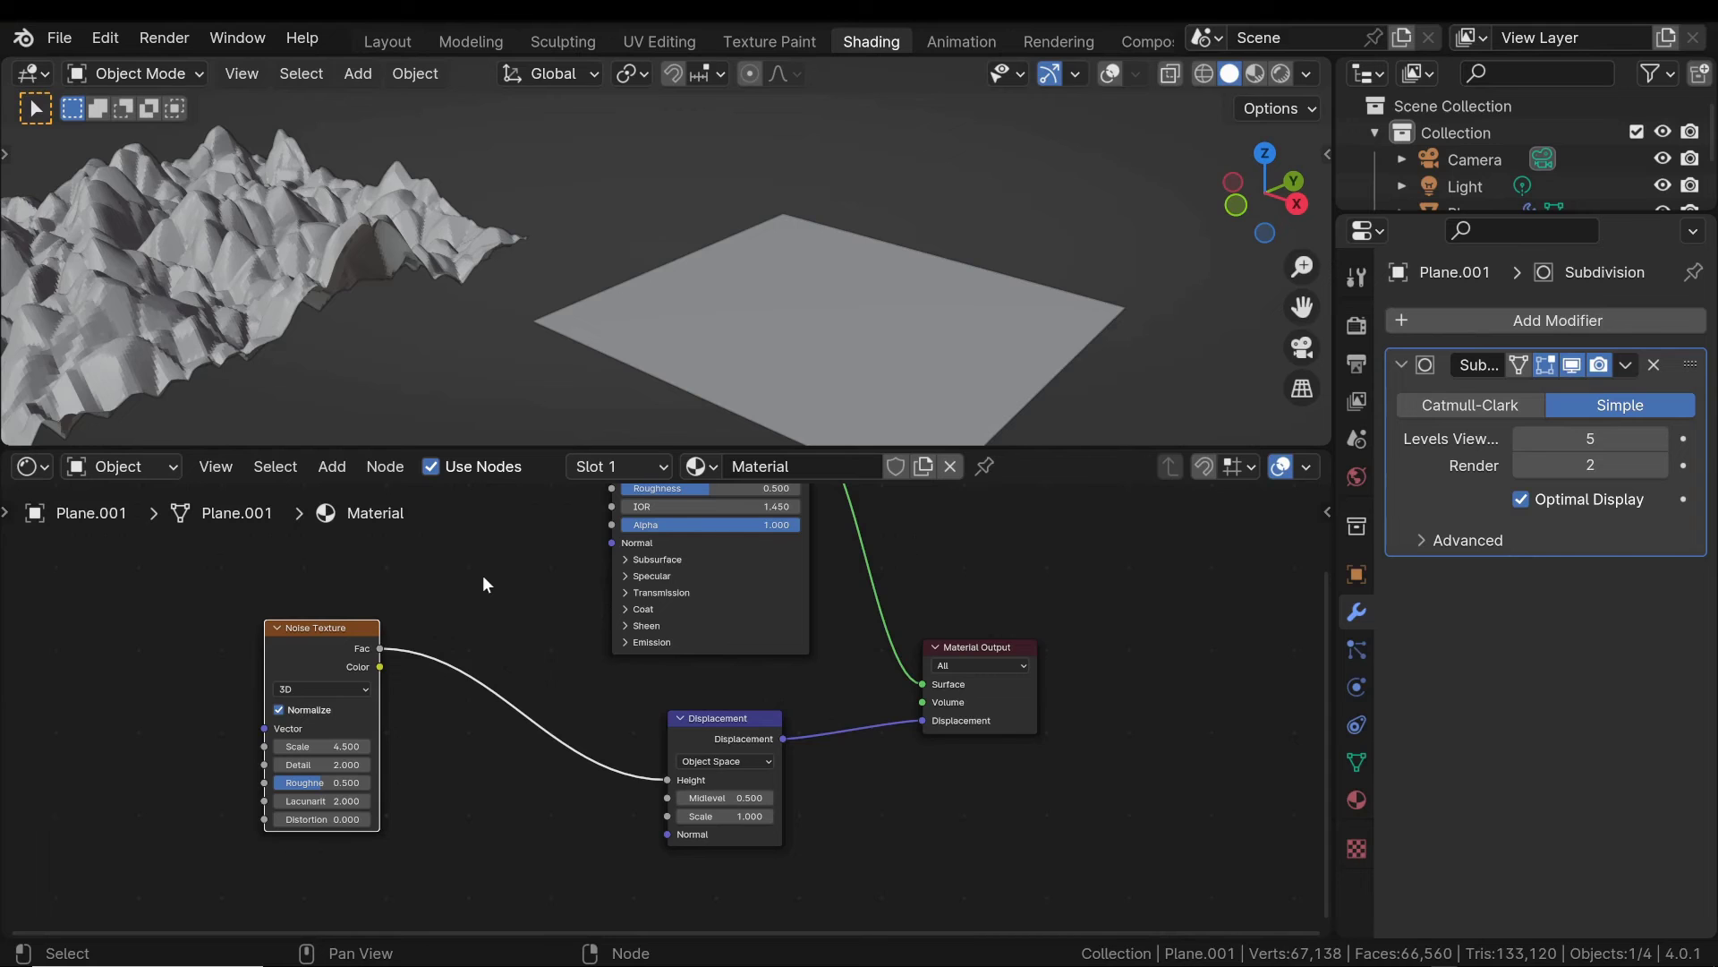
left_click_drag(765, 730, 743, 738)
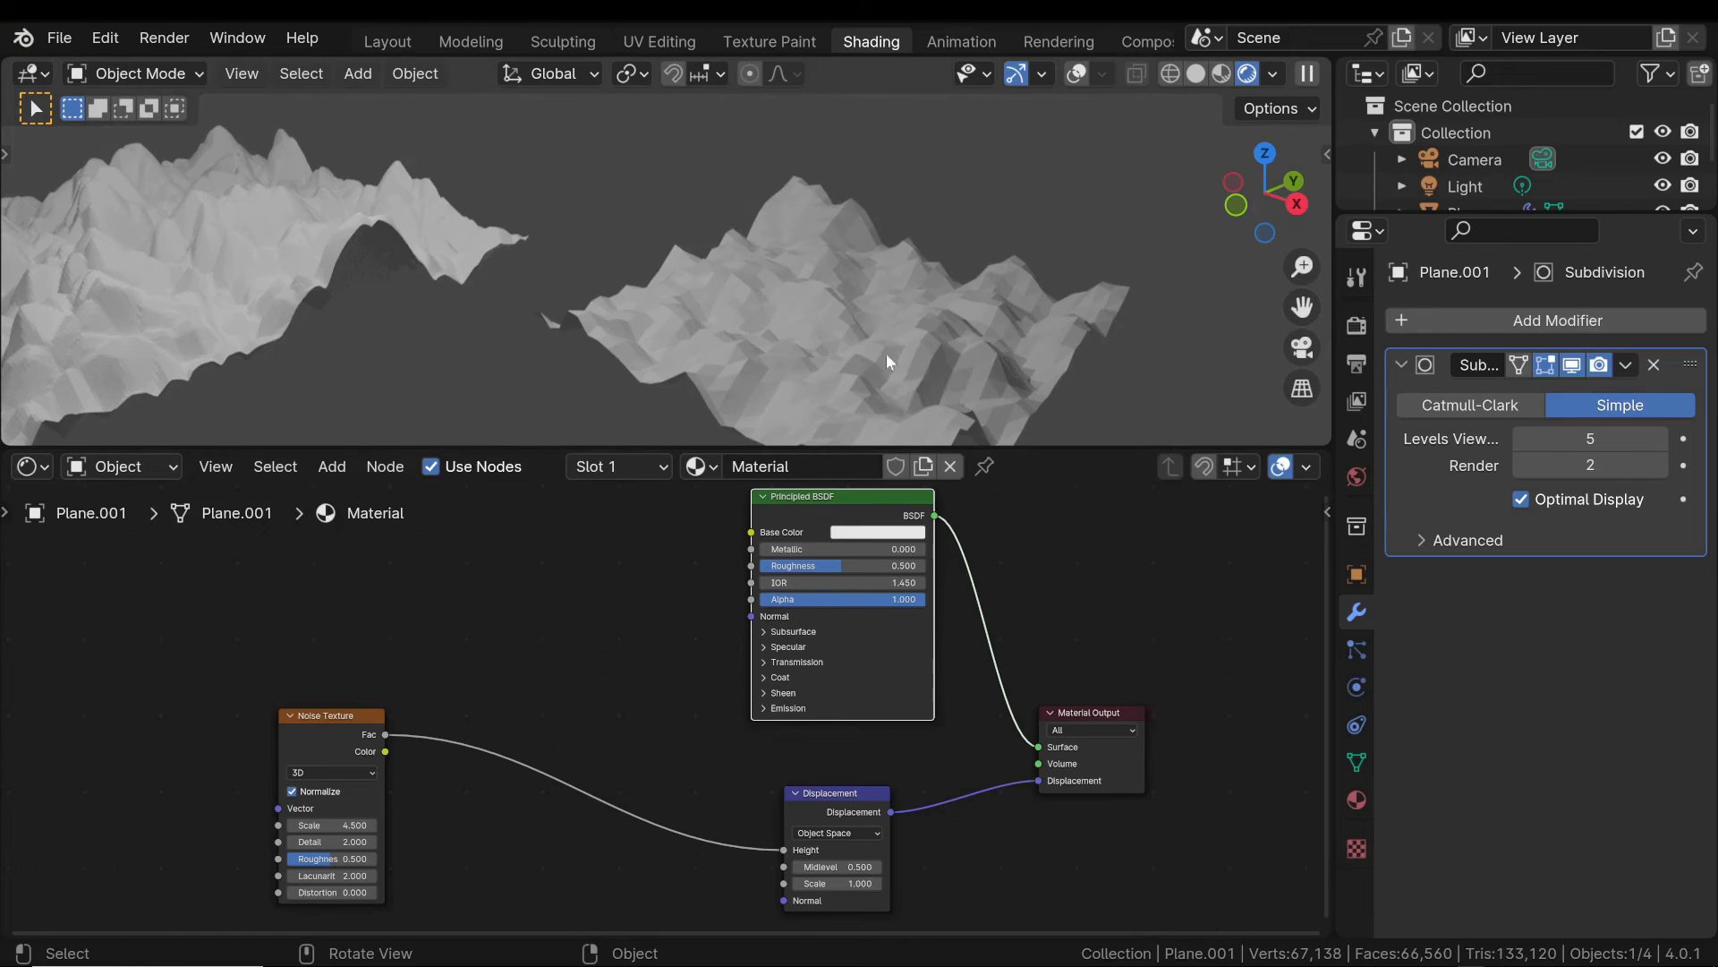
middle_click_drag(834, 417, 872, 313)
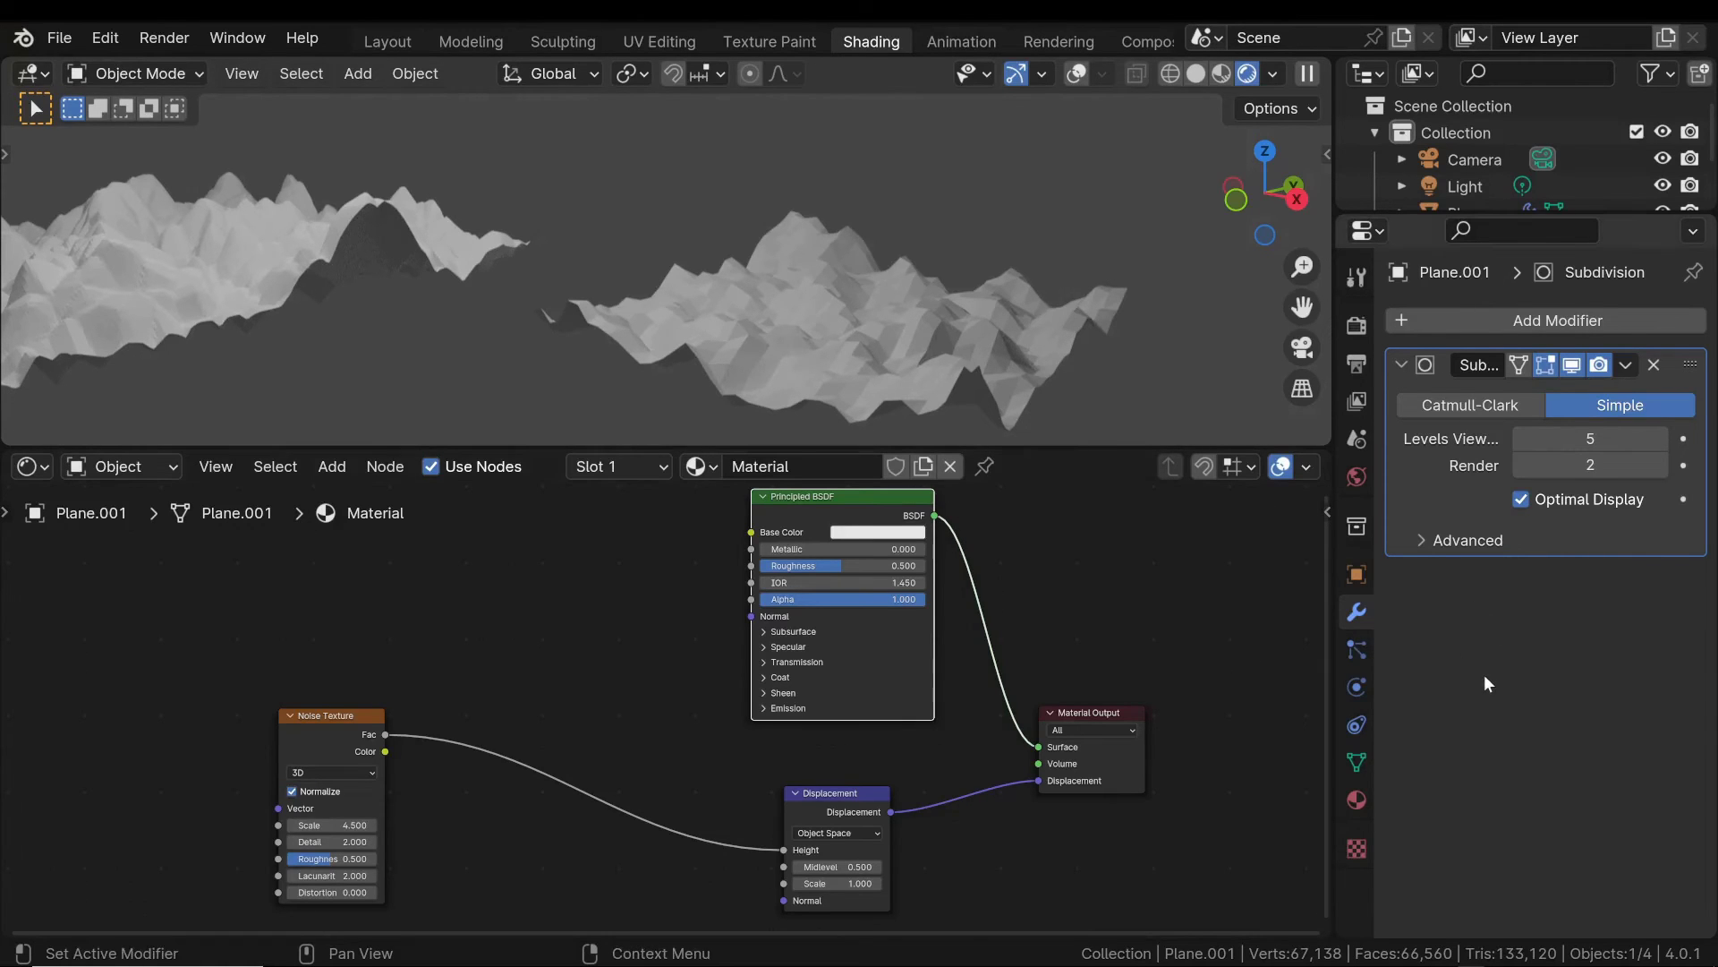
Switch Cycles to the Experimental feature set and enable Adaptive Subdivision on the plane's Subdivision modifier.
left_click(1357, 324)
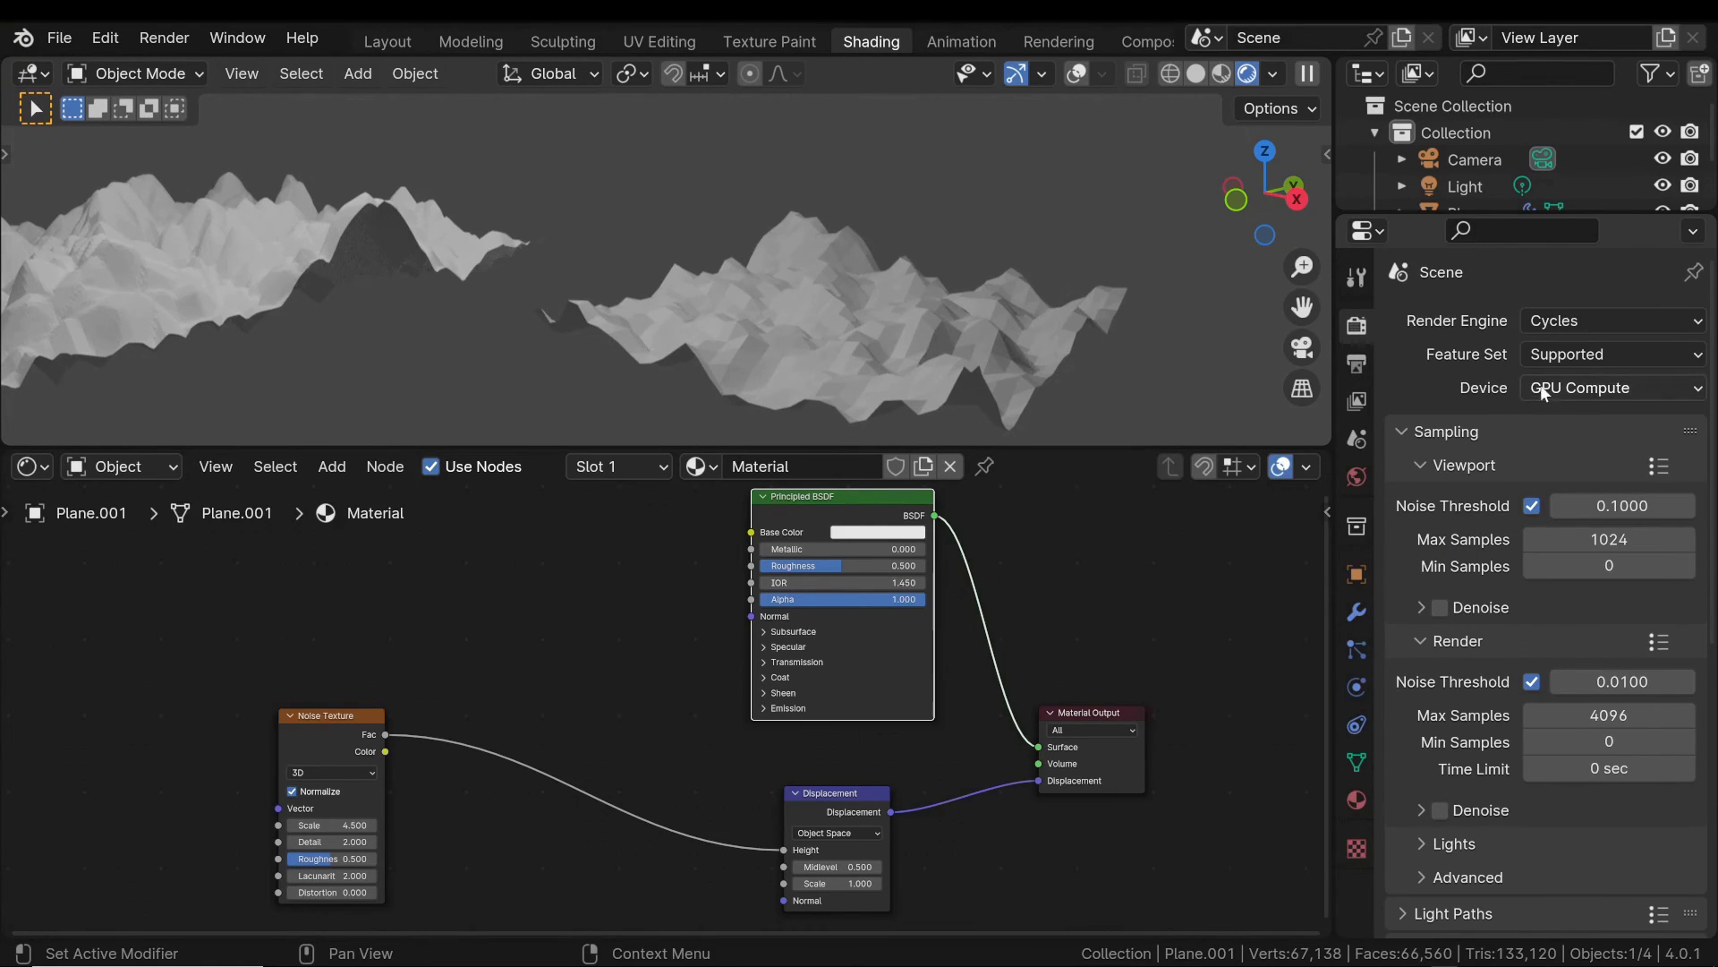
left_click(1585, 356)
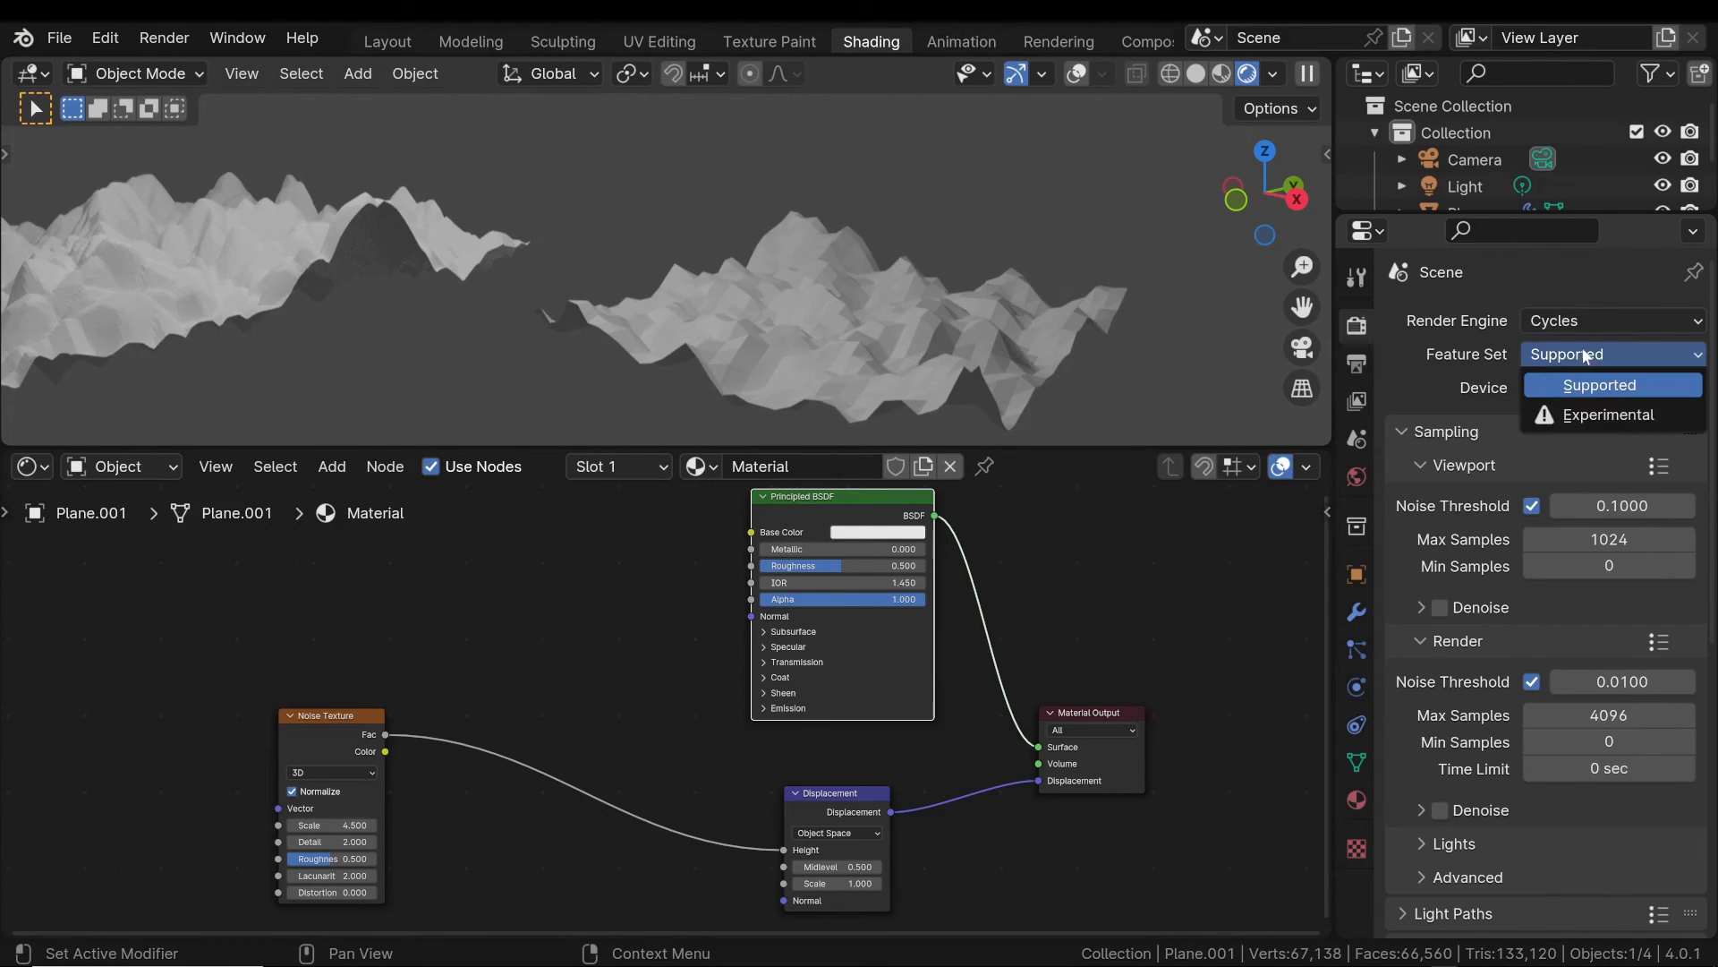
left_click(1607, 417)
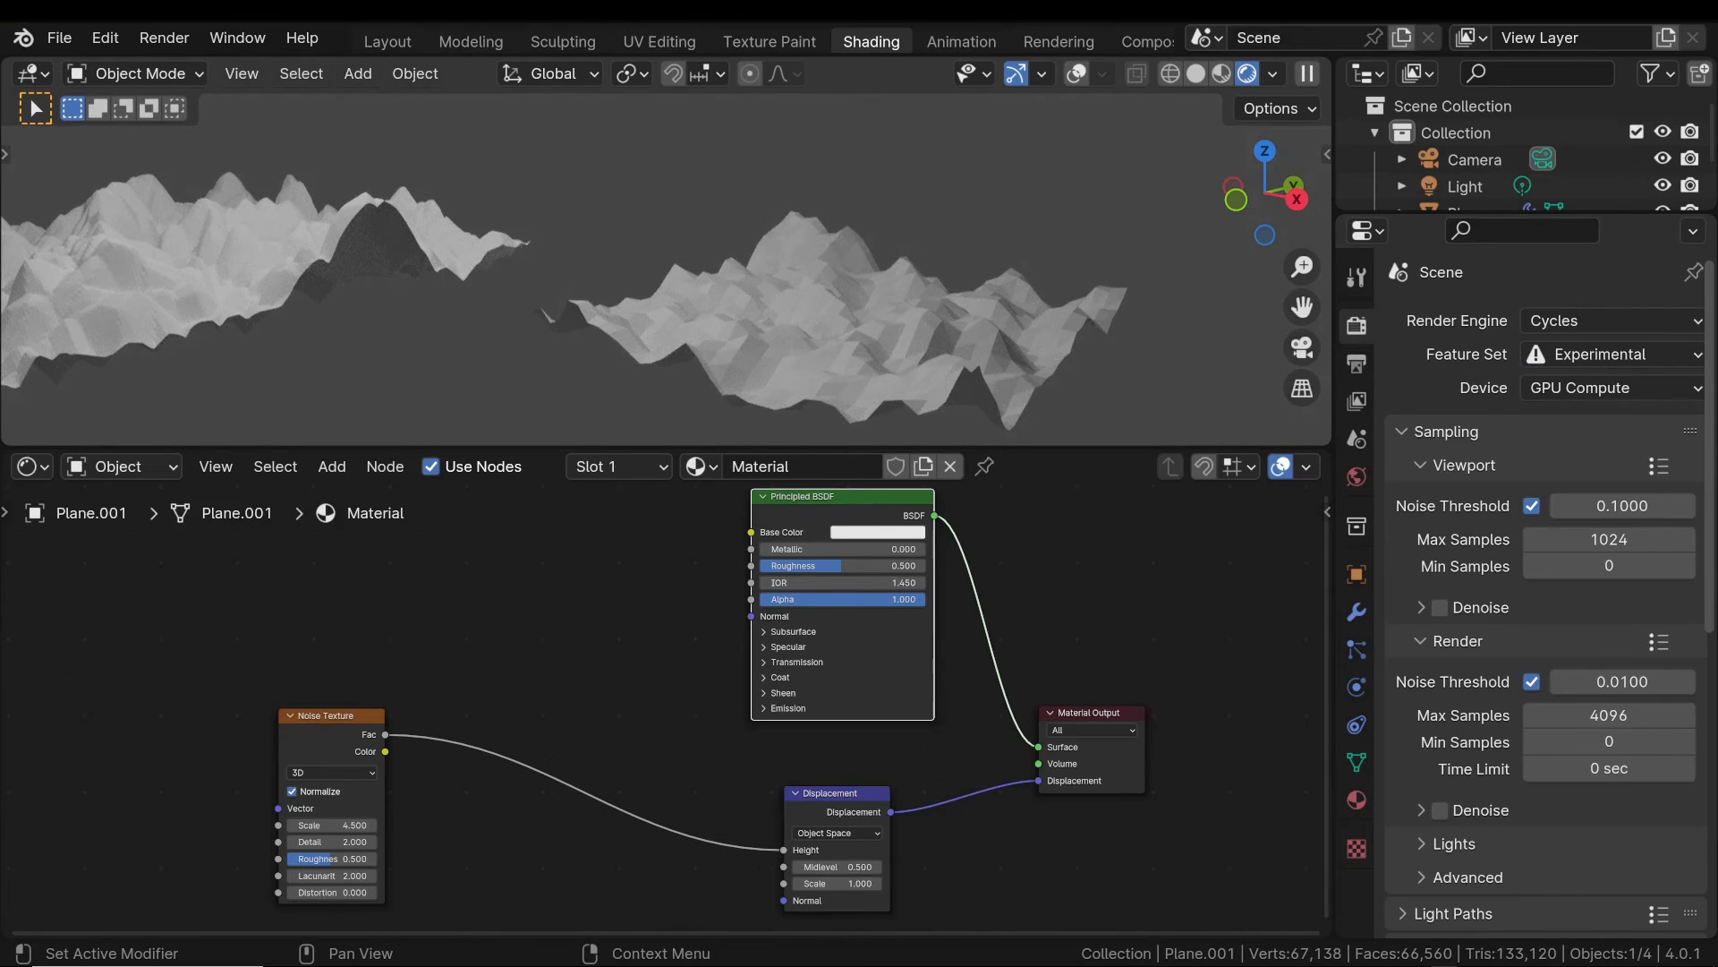
left_click(1357, 613)
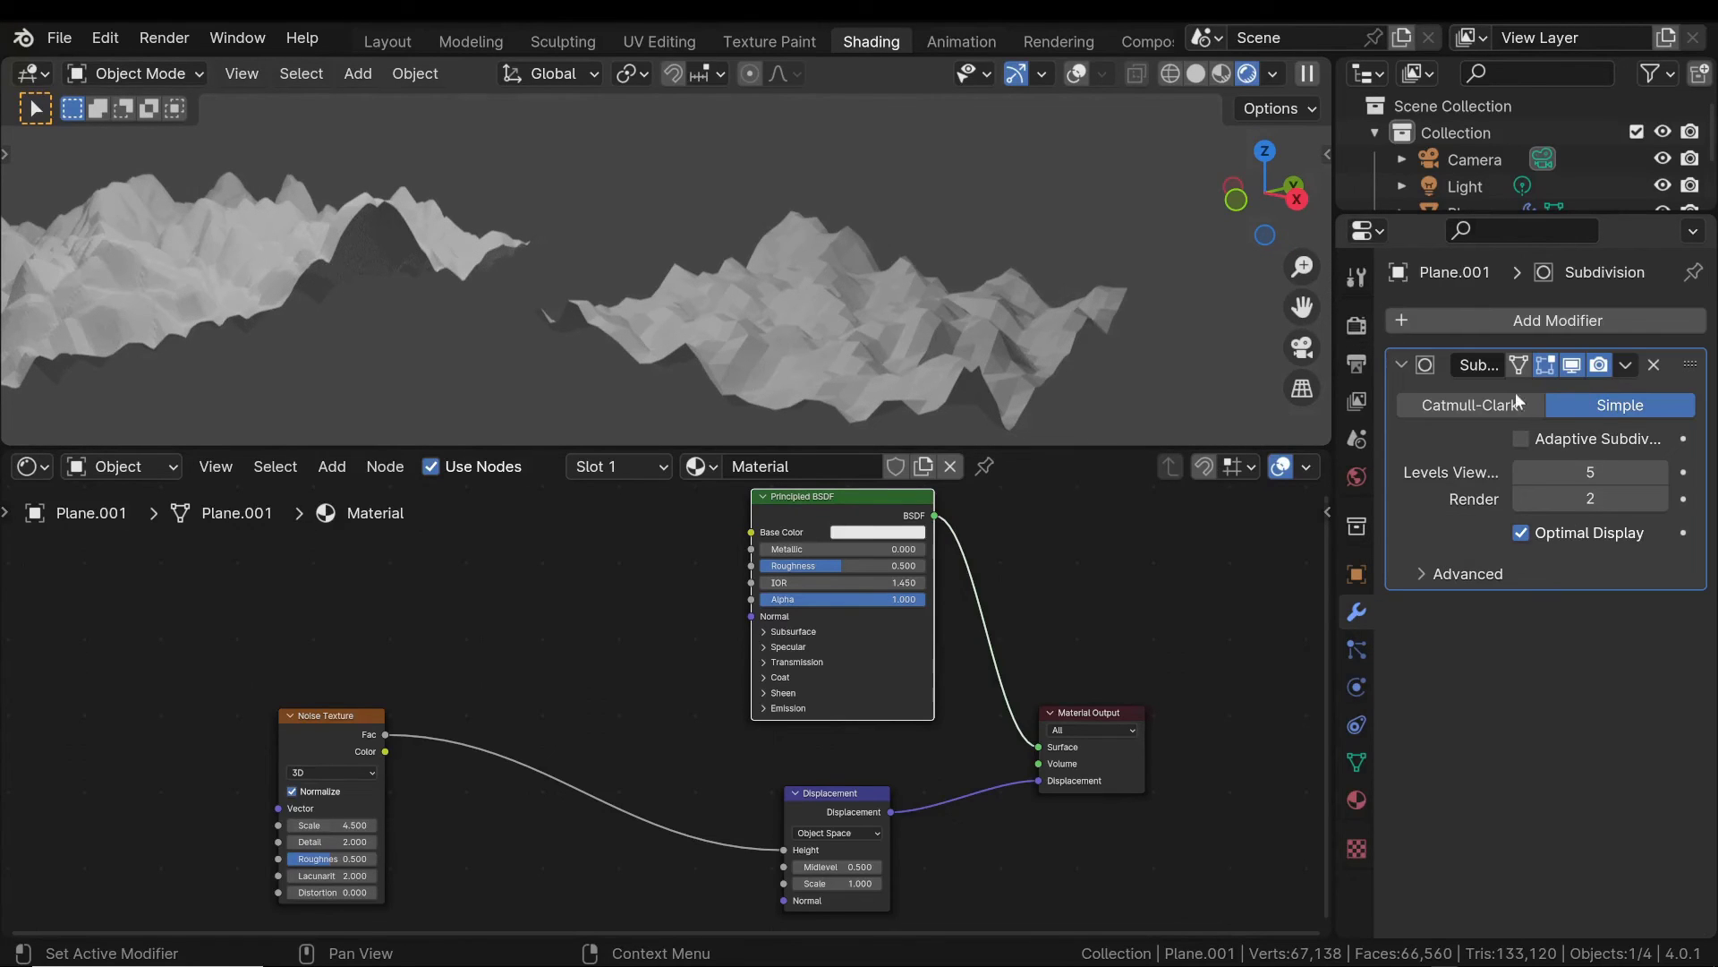
left_click_drag(1331, 394, 1279, 393)
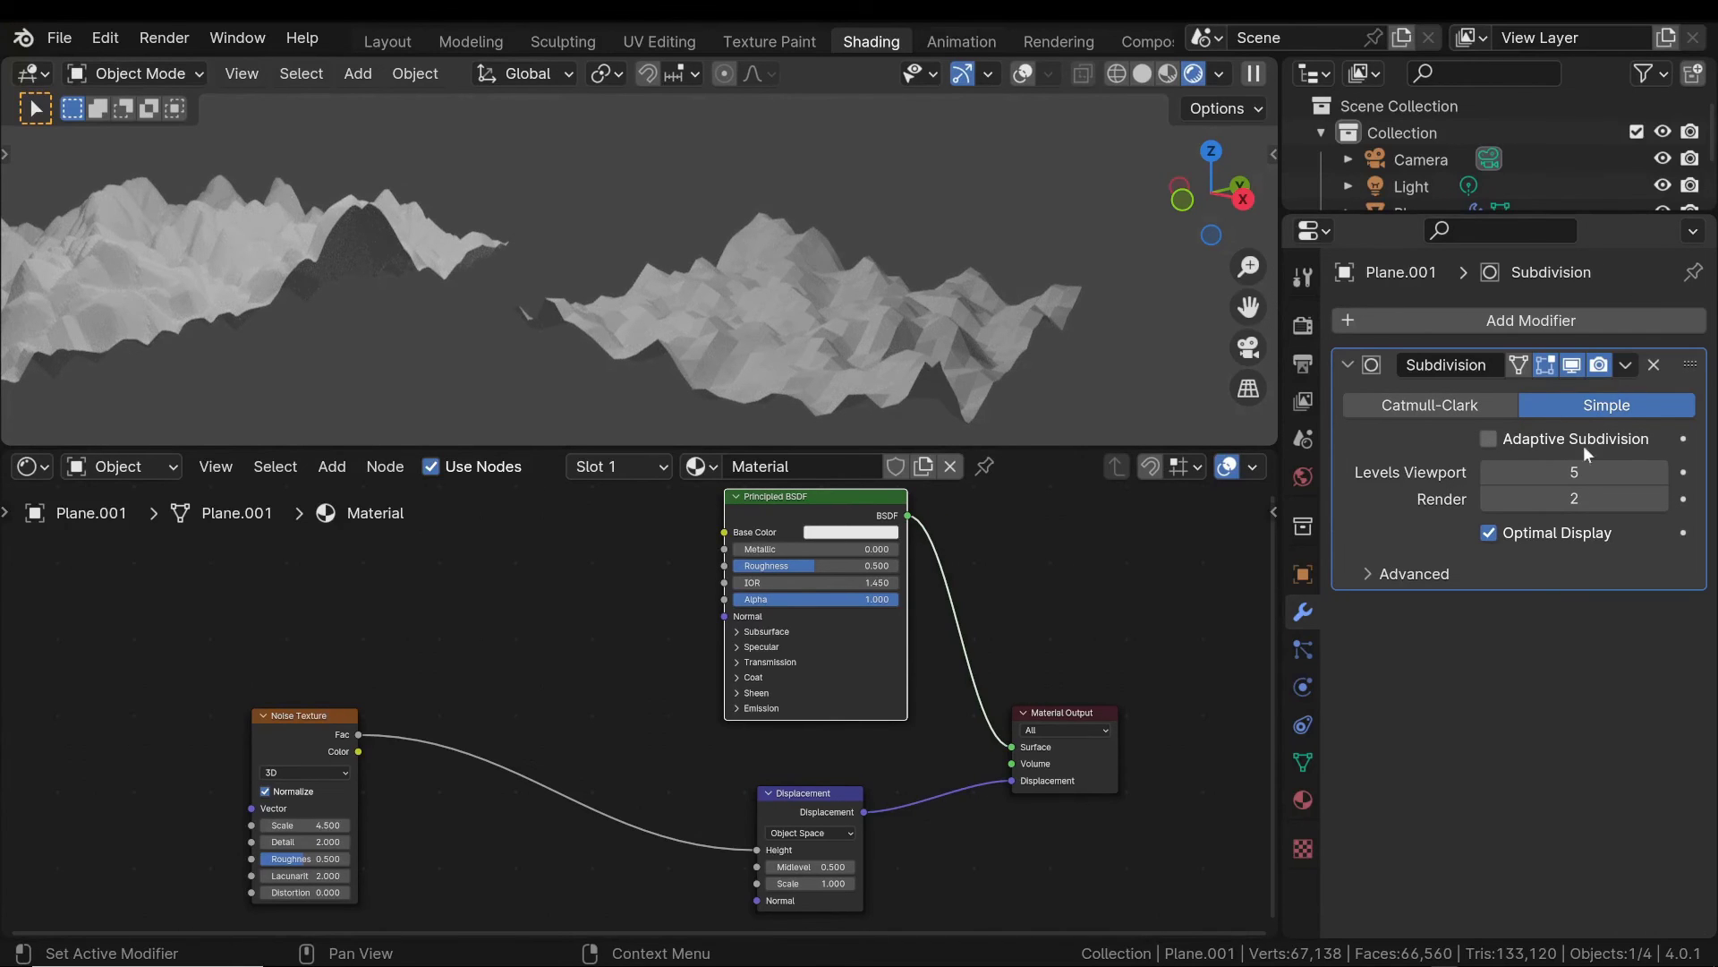
left_click(1489, 440)
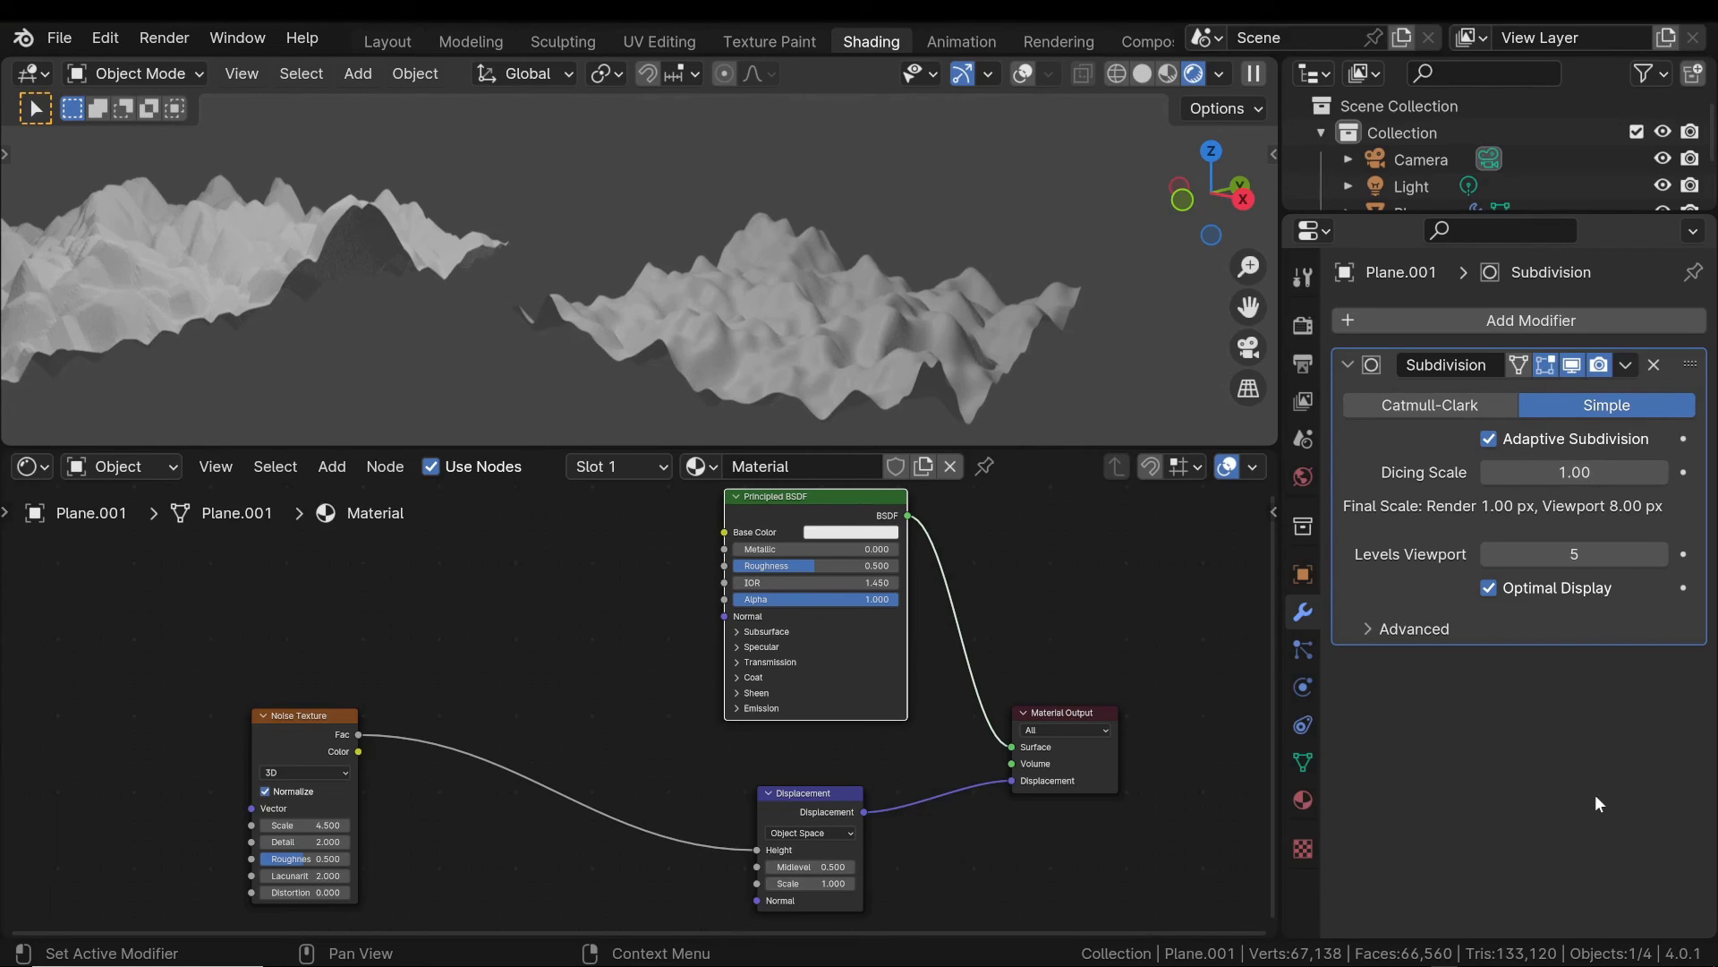
Sketch yellow and red annotation circles around the terrain peaks, undo them, and return to object selection.
key("t")
key("shift+space")
key("d")
left_click_drag(886, 288, 882, 293)
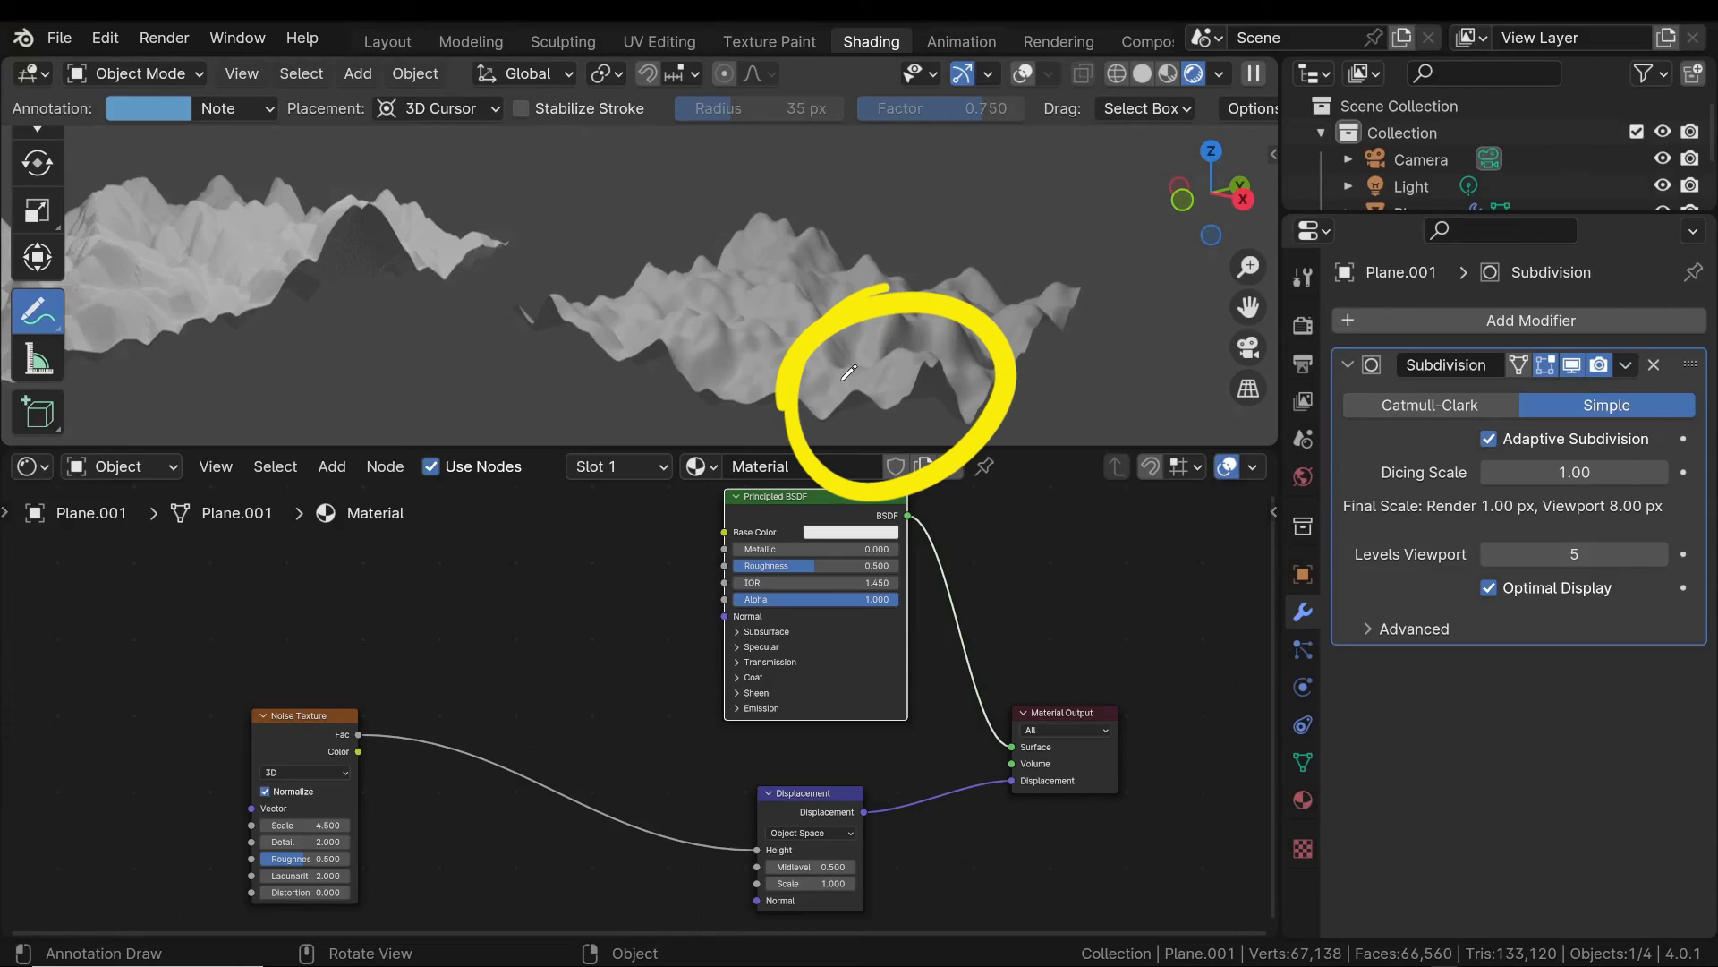
key("ctrl+z")
left_click_drag(859, 146, 790, 203)
key("ctrl+z")
key("ctrl+shift+z")
key("ctrl+z")
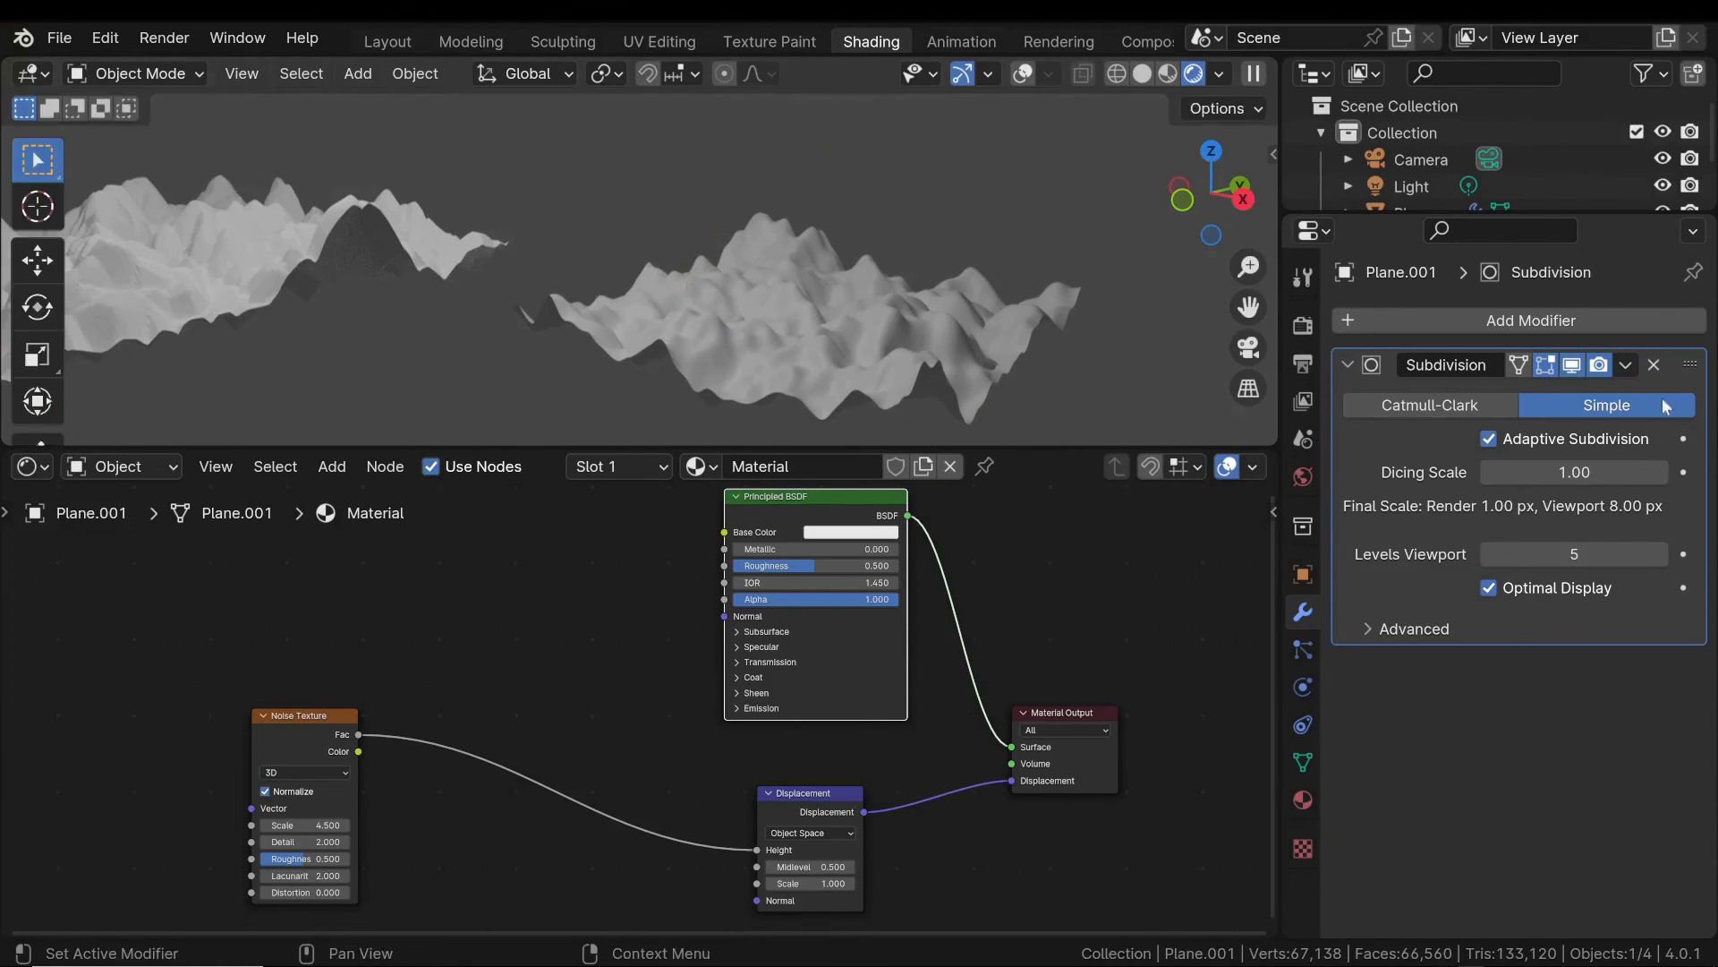
key("w")
left_click(1304, 325)
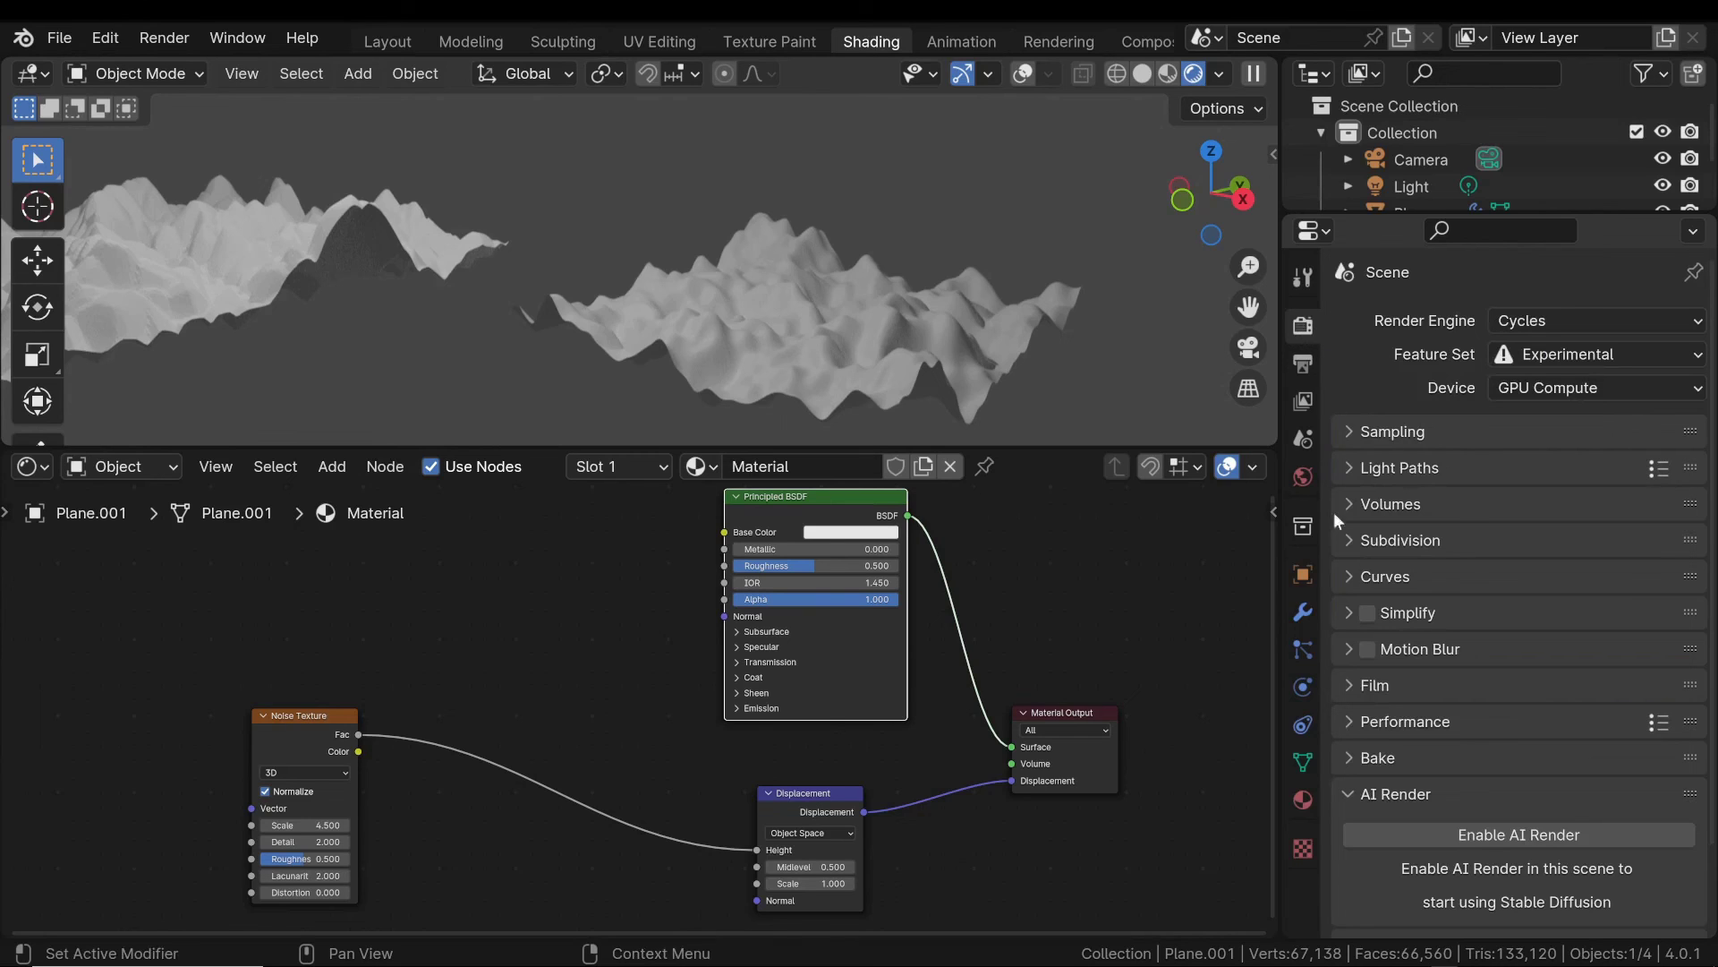
left_click(1356, 538)
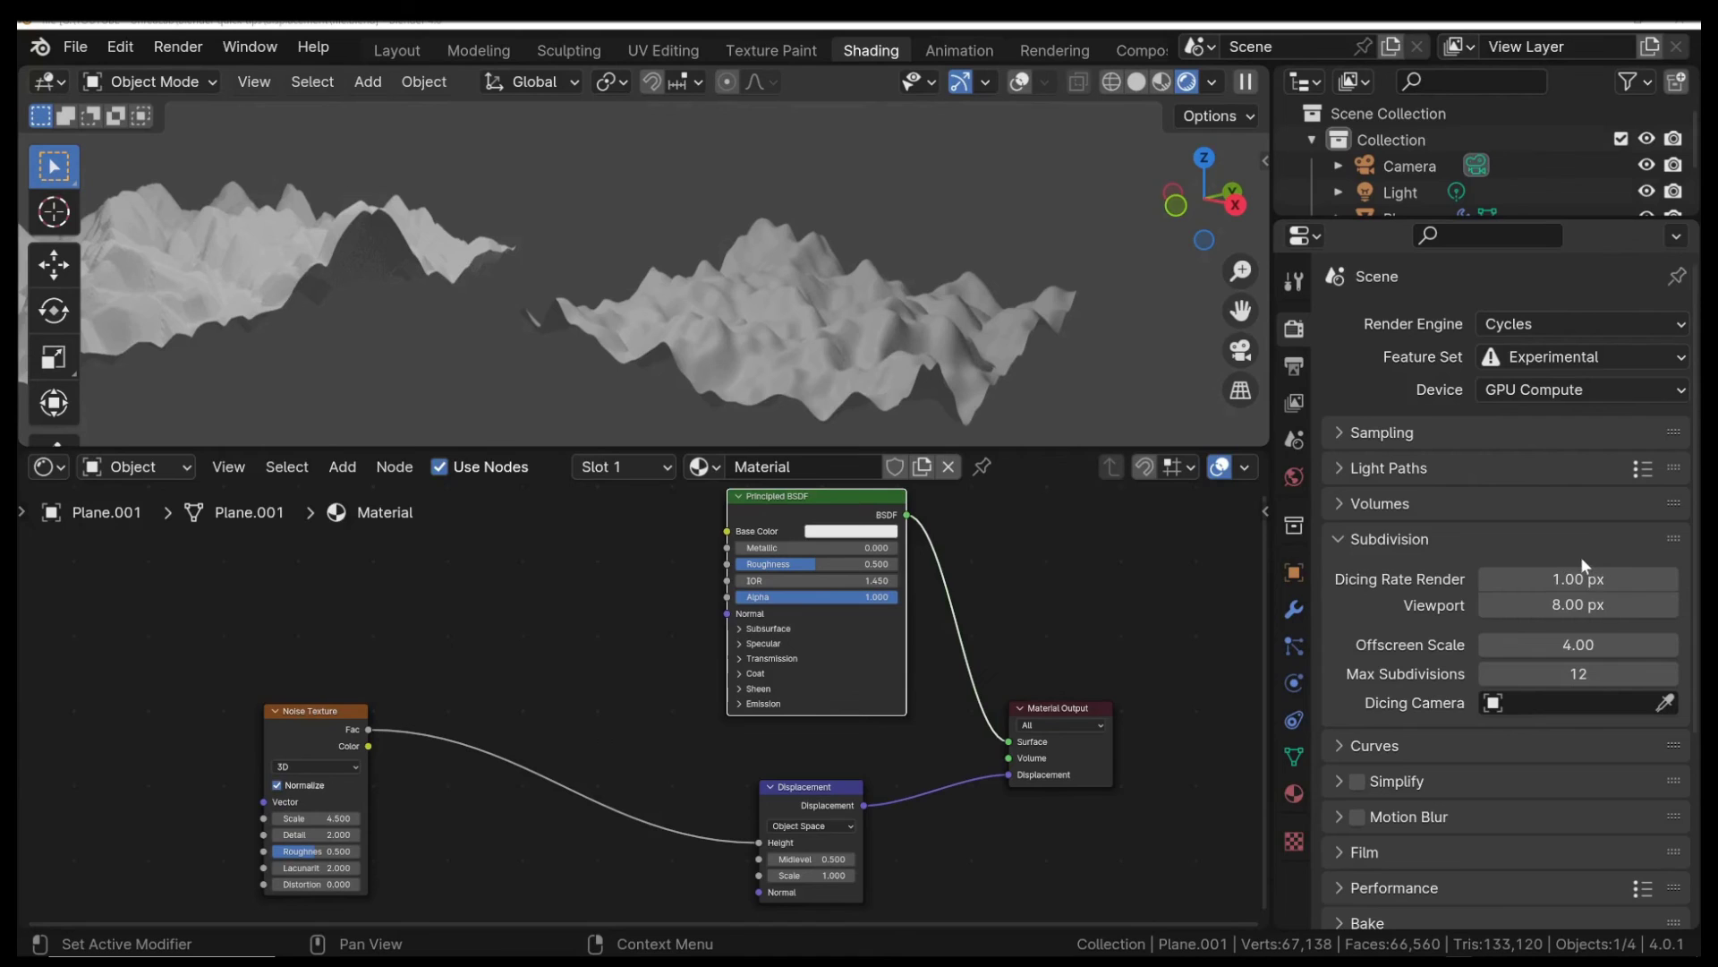
left_click(1294, 612)
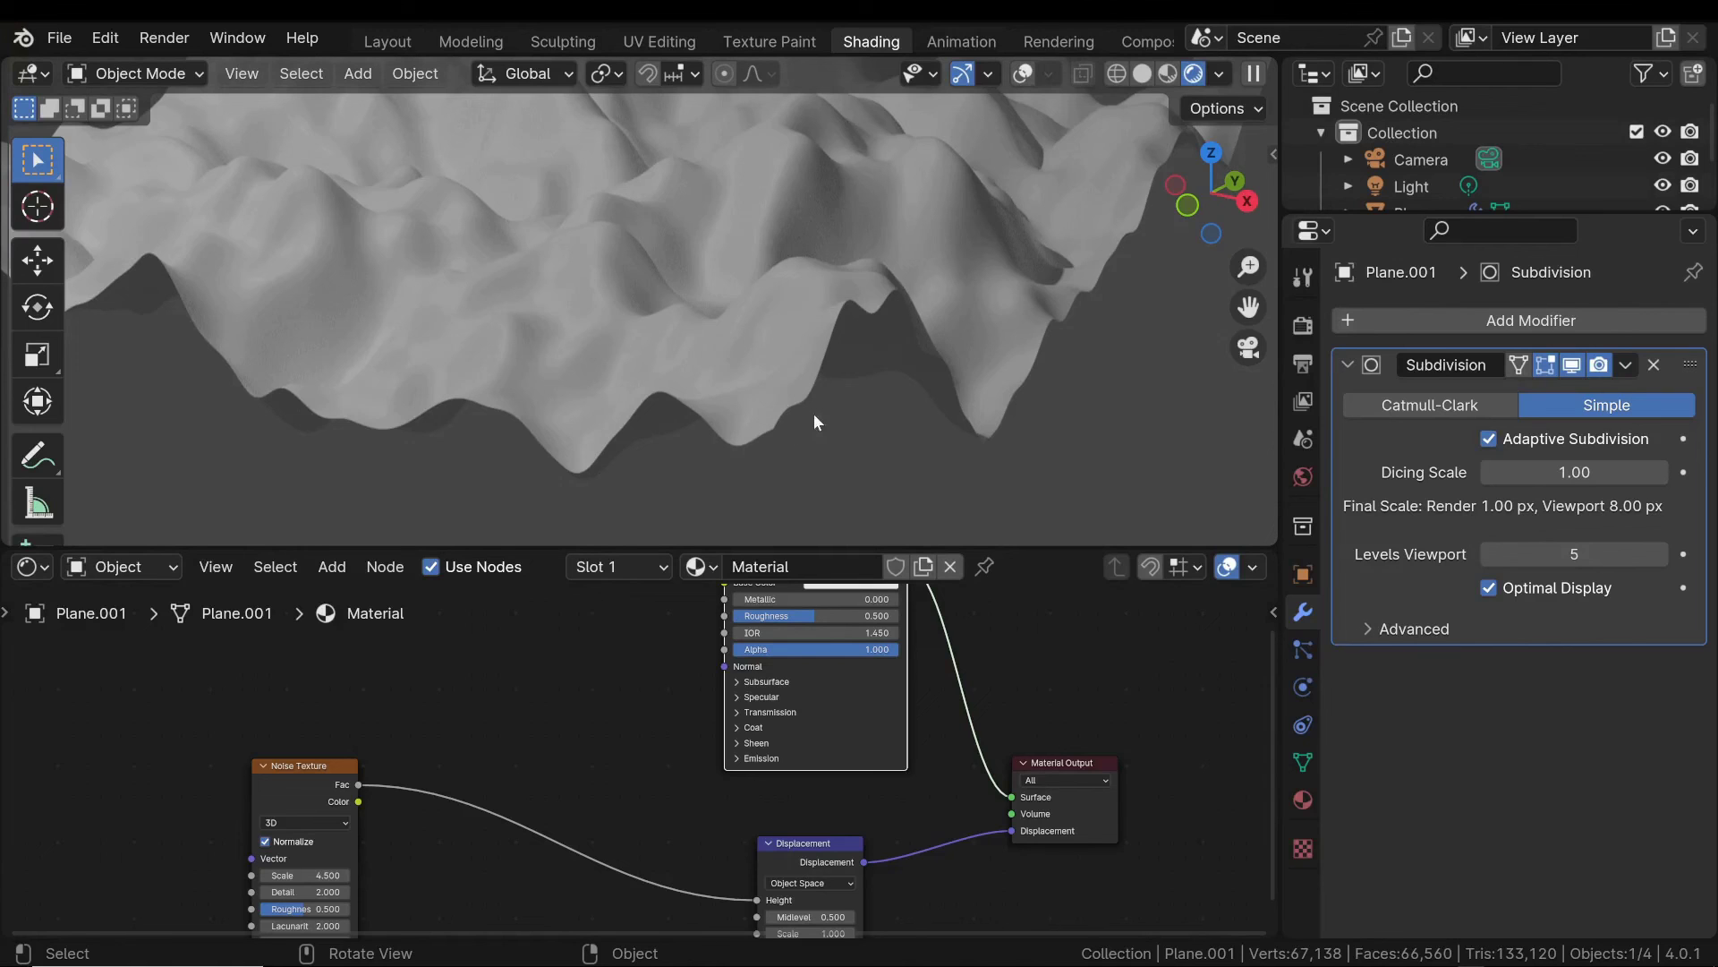
left_click(1575, 472)
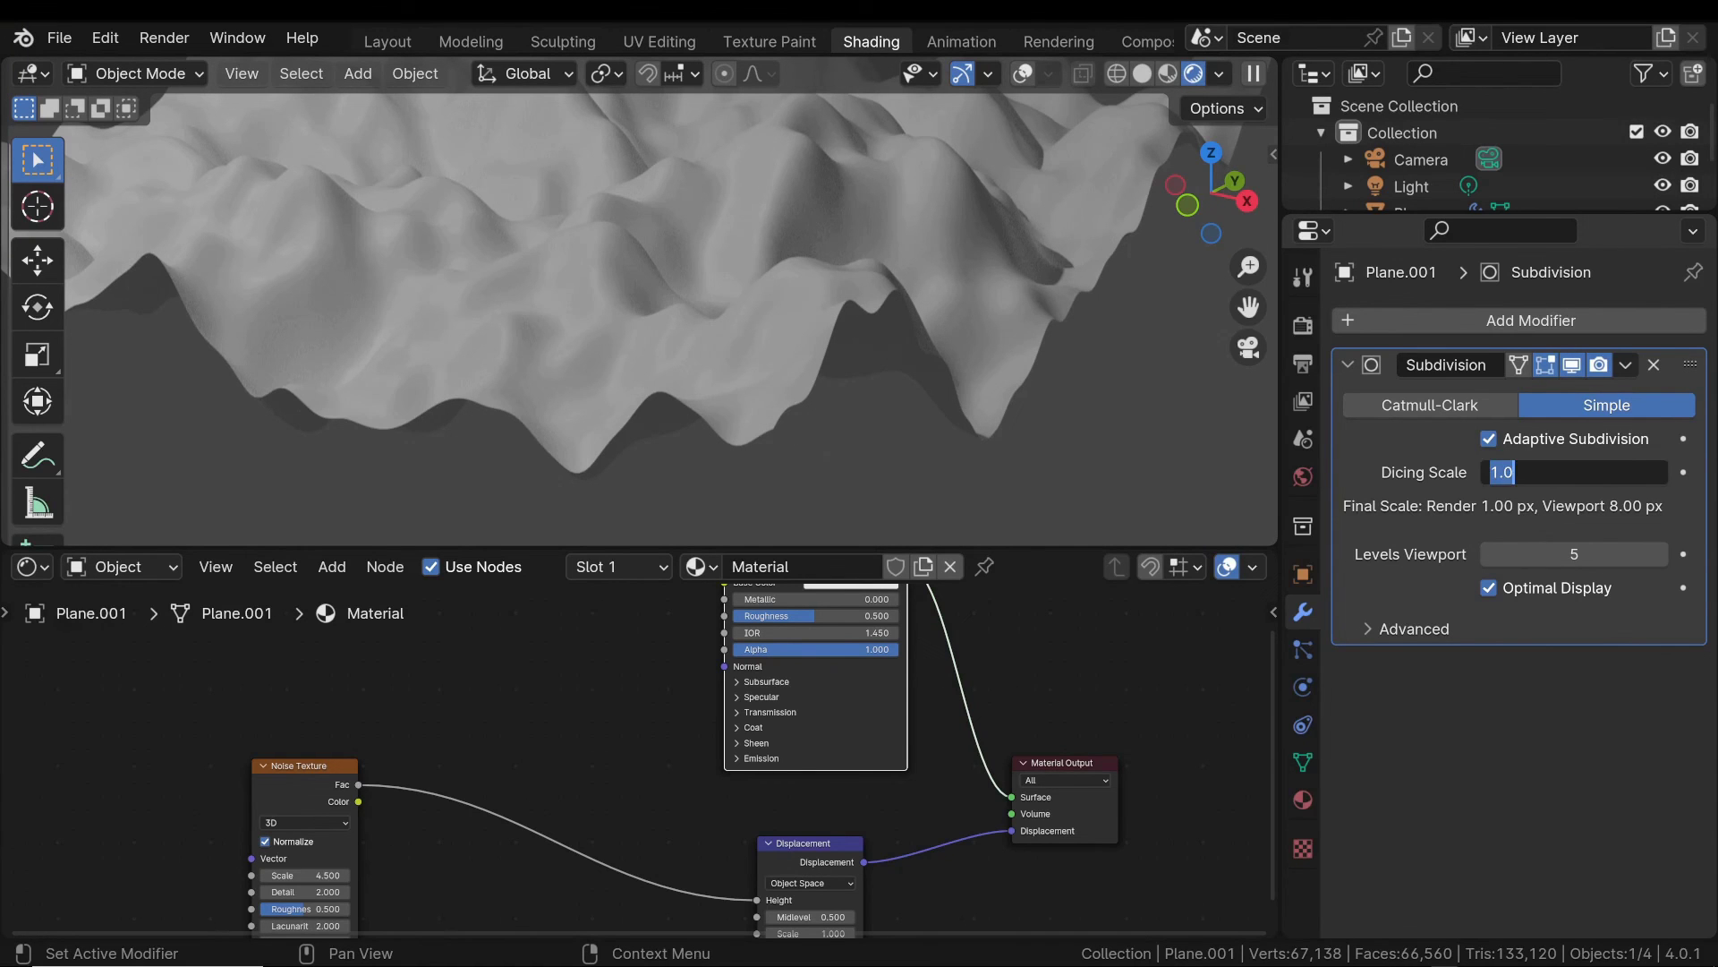
type("30")
key("Return")
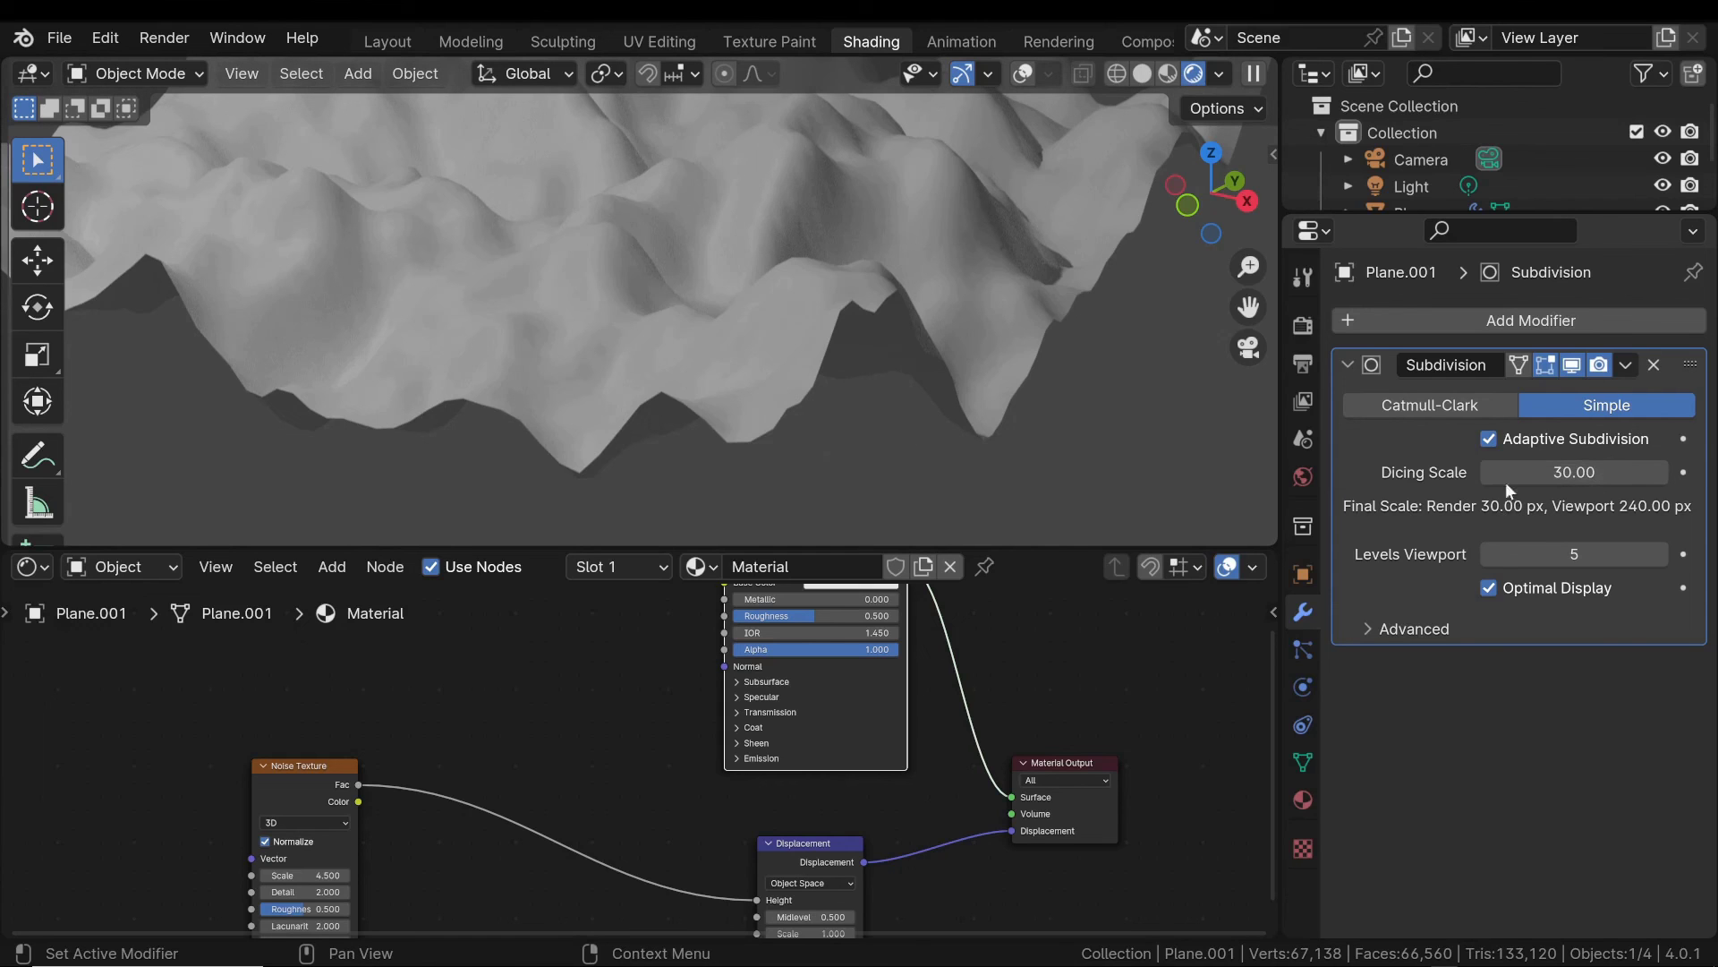
left_click(1575, 472)
type("1")
key("Return")
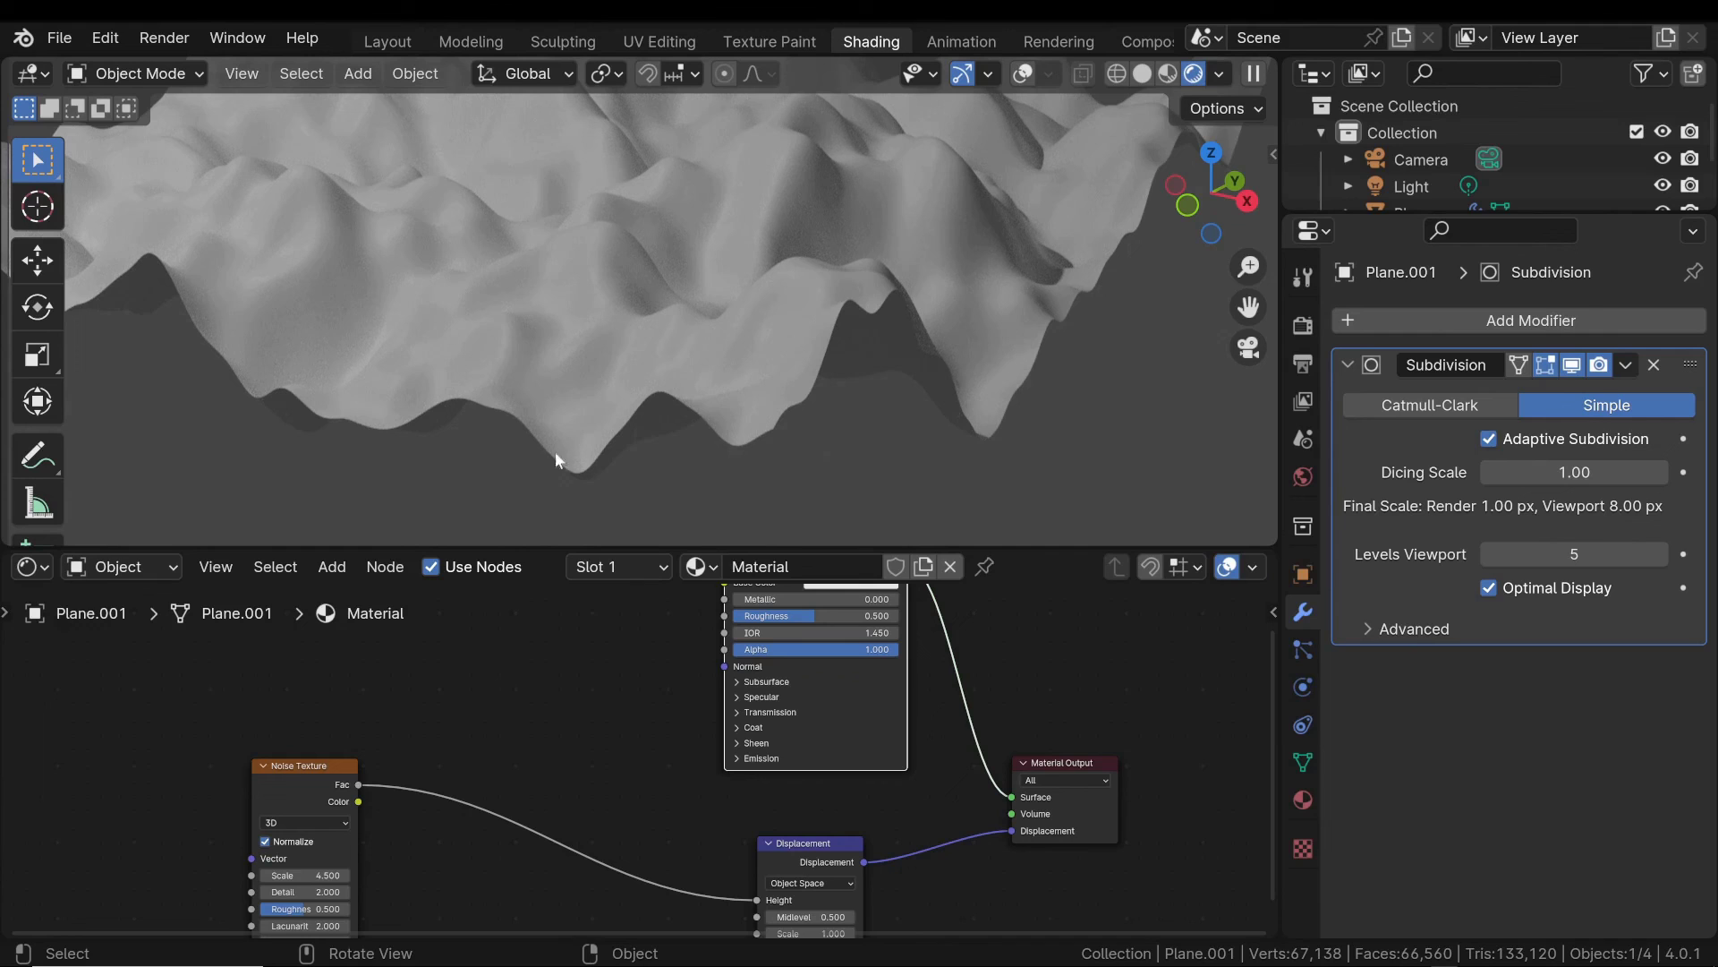
Leave camera view, zoom in, and pan to centre the right-hand terrain beside the left.
key("KP_0")
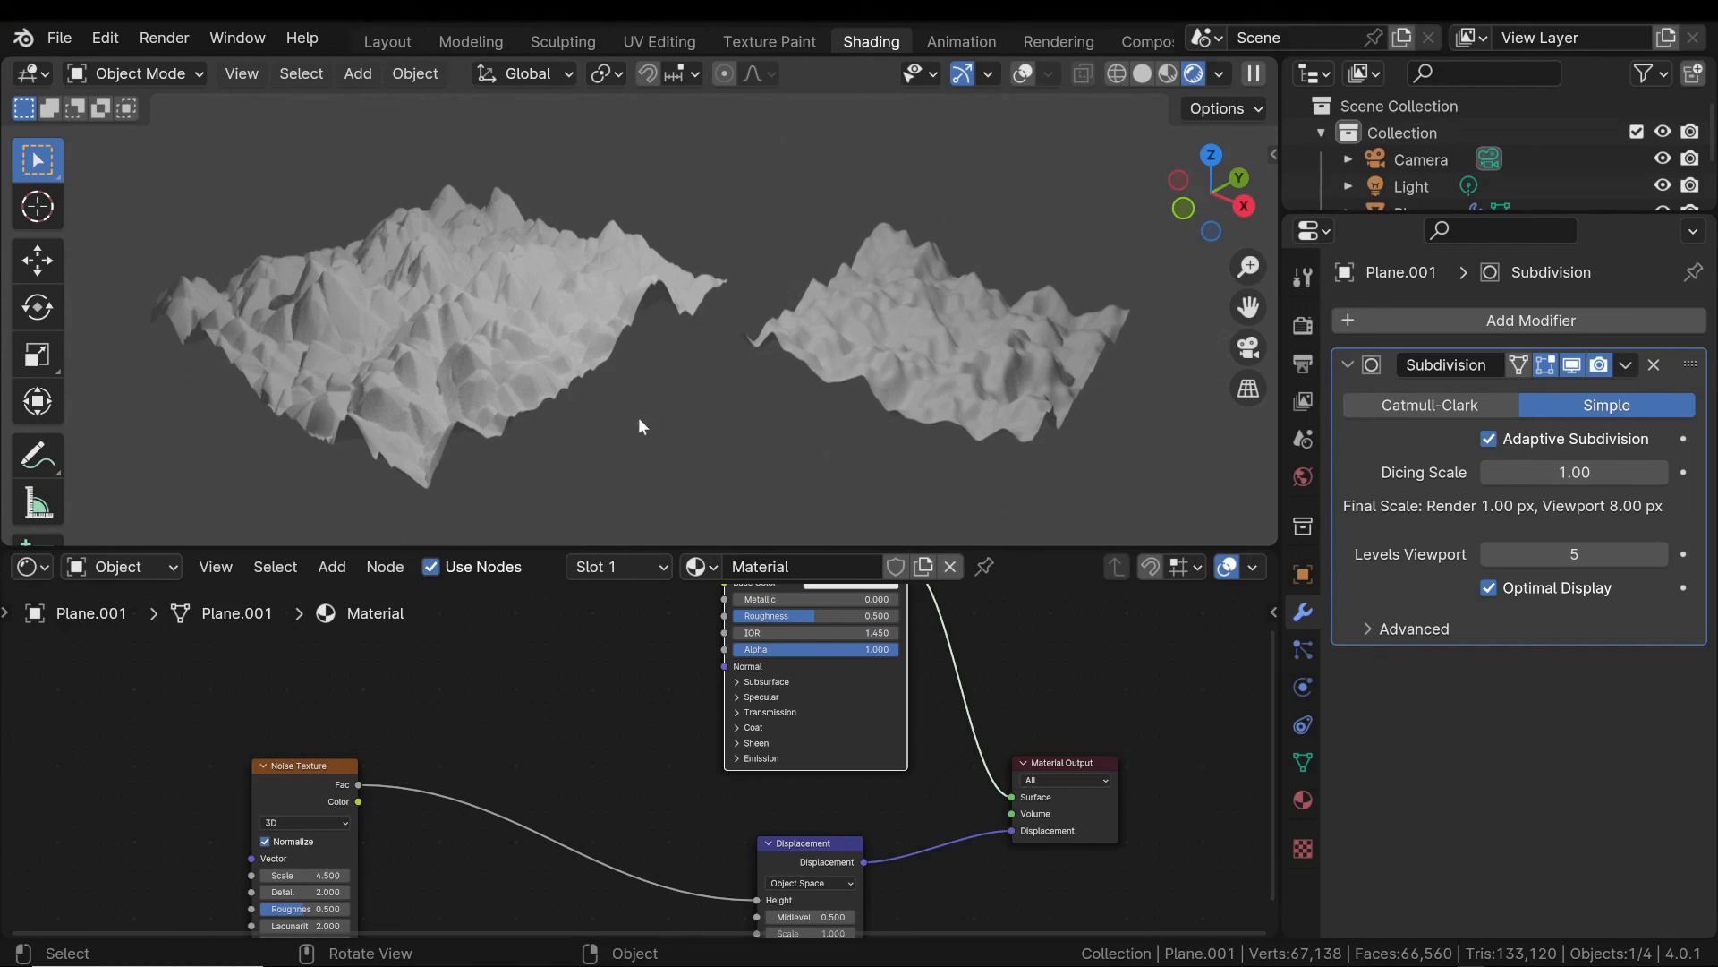
scroll(431, 293, "up", 2)
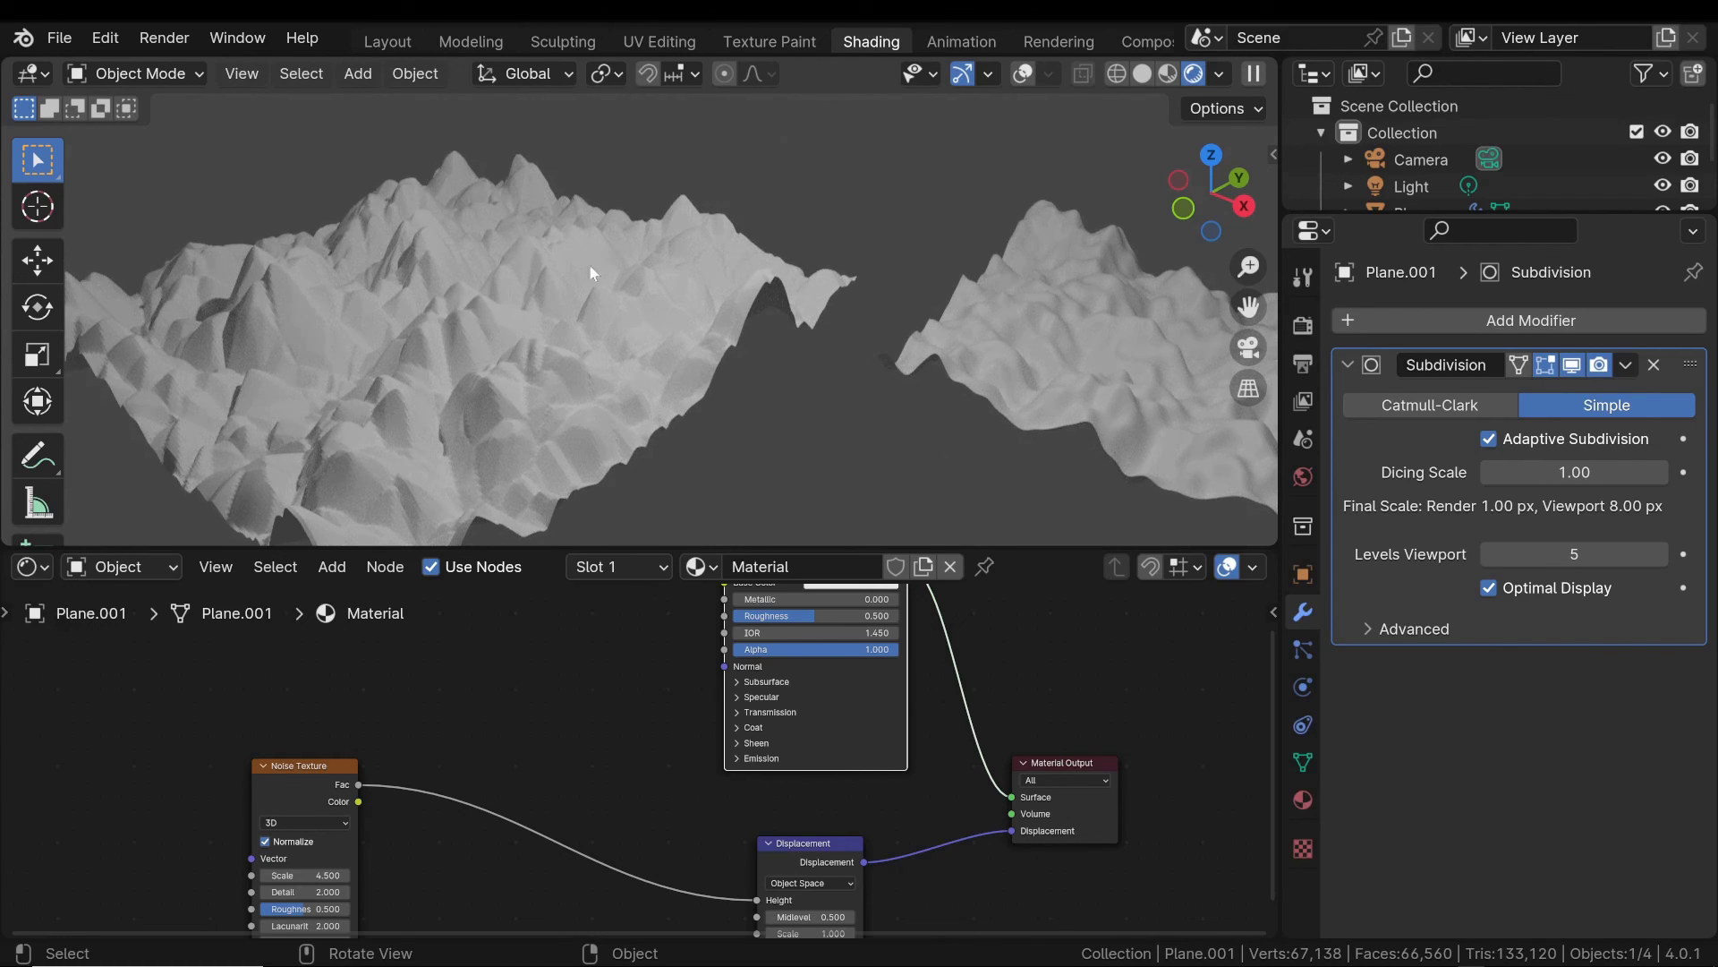
middle_click_drag(712, 299, 428, 282, "shift")
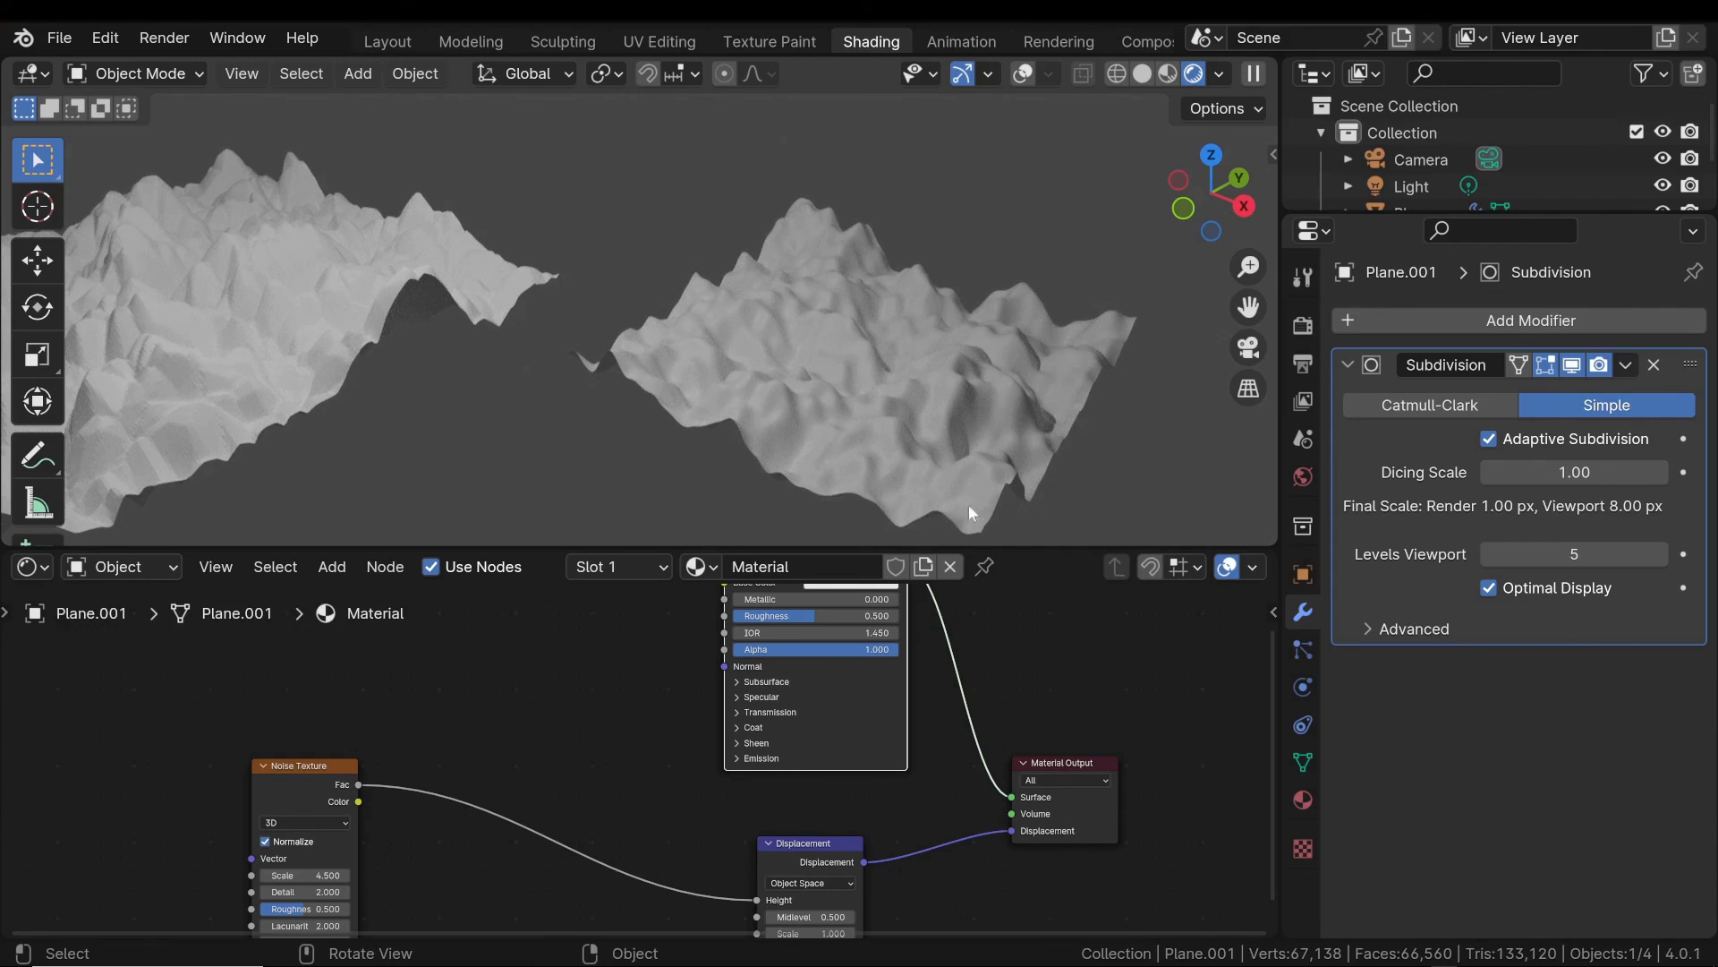